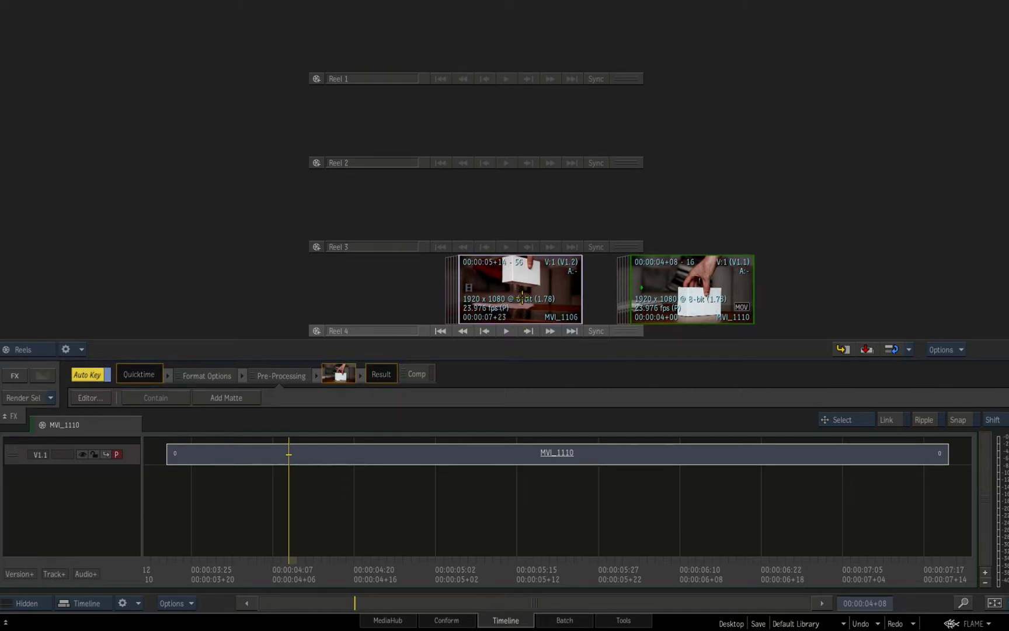
# Step: Scrub through clips MVI_1106 and MVI_1110 to examine how the hand-held box moves in each
pyautogui.doubleClick(524, 290)
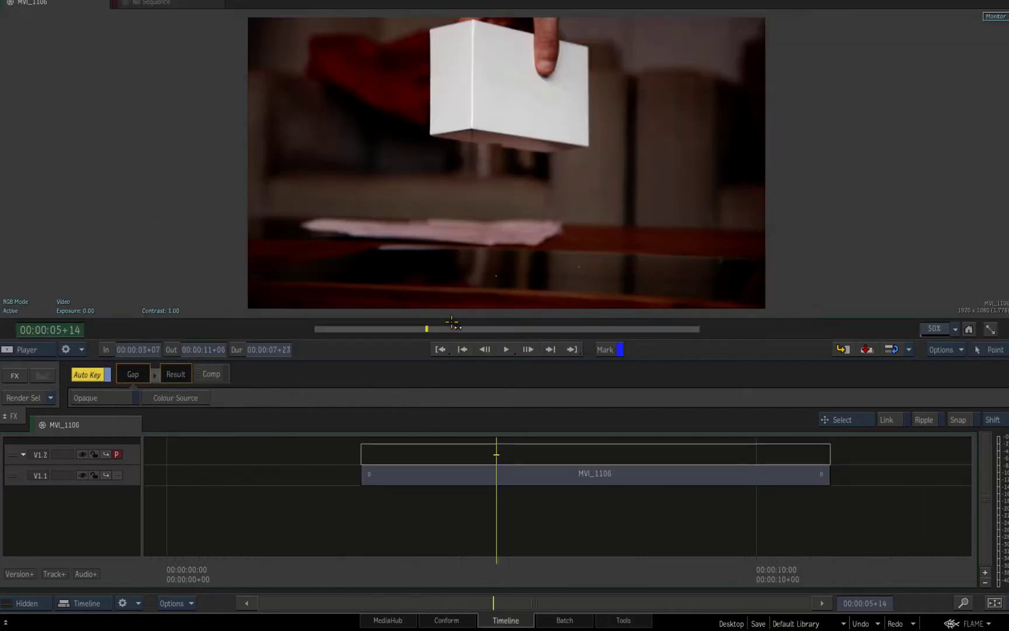
pyautogui.moveTo(415, 322); pyautogui.dragTo(564, 319)
pyautogui.press('Escape')
pyautogui.click(684, 286)
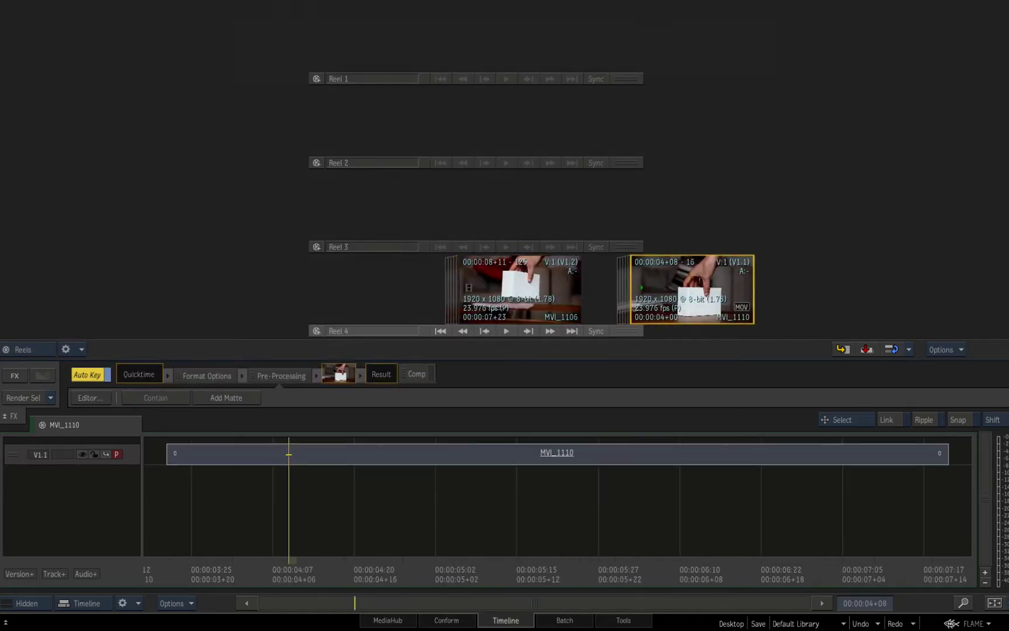
pyautogui.press('Escape')
pyautogui.moveTo(377, 321); pyautogui.dragTo(527, 307)
pyautogui.press('Escape')
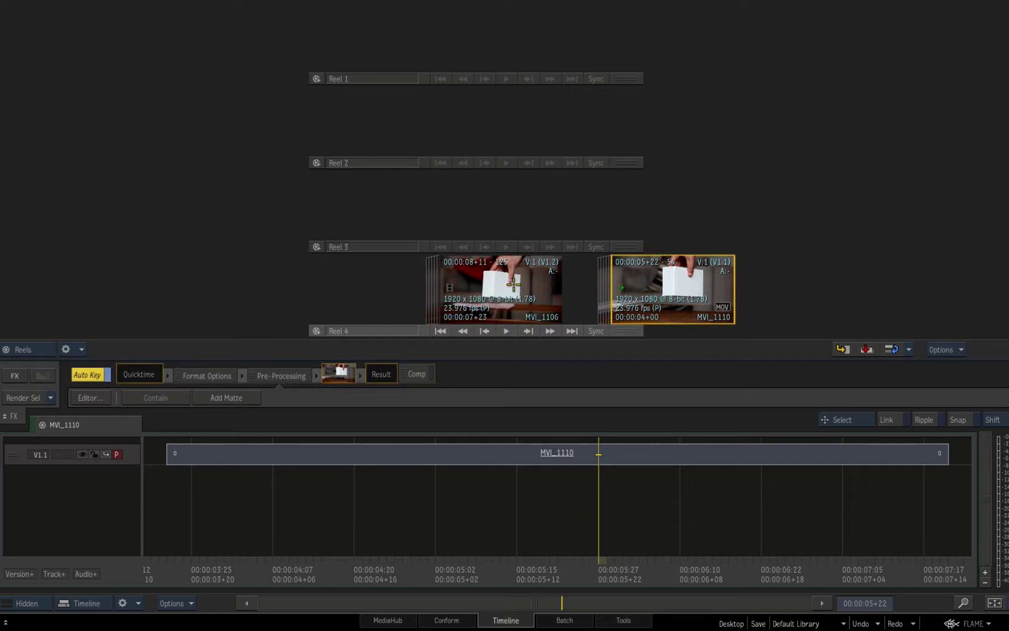
# Step: Open MVI_1106 as a sequence and scrub it alongside MVI_1110 to compare the box positions
pyautogui.rightClick(513, 283)
pyautogui.click(535, 309)
pyautogui.moveTo(383, 541); pyautogui.dragTo(471, 505)
pyautogui.moveTo(2, 184)
pyautogui.press('Escape')
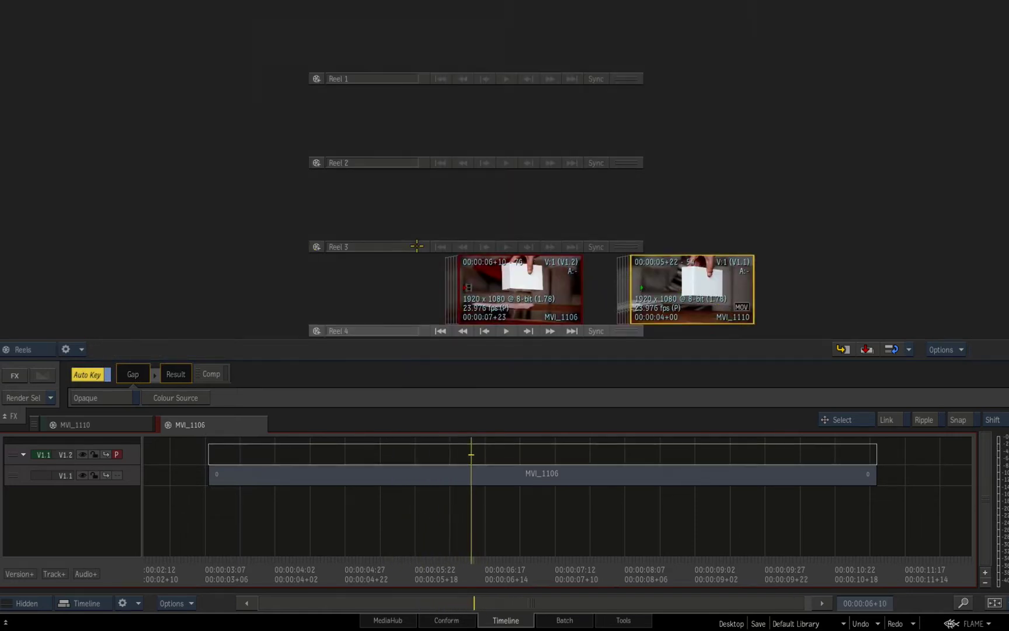
pyautogui.hotkey('ctrl', 'tab')
pyautogui.moveTo(496, 318)
pyautogui.mouseDown()
pyautogui.moveTo(529, 316)
pyautogui.moveTo(435, 312)
pyautogui.moveTo(497, 312)
pyautogui.mouseUp()
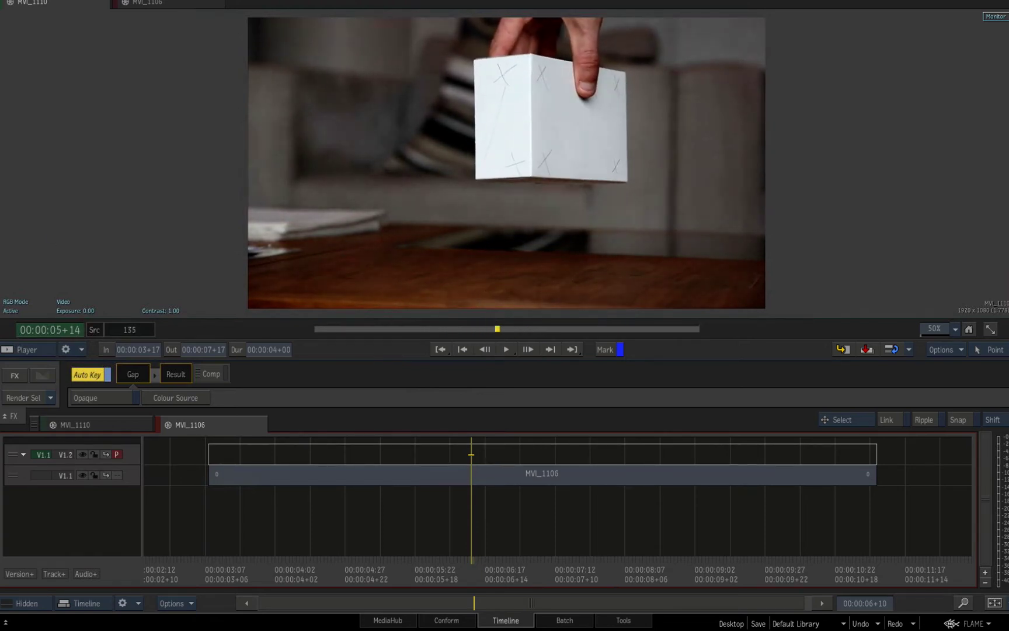
pyautogui.hotkey('ctrl', 'Tab')
# Step: Edit clip MVI_1110 onto track V1.2 above the MVI_1106 segment and select it
pyautogui.rightClick(357, 269)
pyautogui.click(379, 291)
pyautogui.moveTo(464, 567); pyautogui.dragTo(419, 578)
pyautogui.hotkey('ctrl', 'Tab')
pyautogui.hotkey('ctrl', 'Tab')
pyautogui.moveTo(686, 289); pyautogui.dragTo(416, 452)
pyautogui.click(444, 453)
pyautogui.hotkey('ctrl', 'Tab')
# Step: Set the MVI_1110 segment's Comp mode to Difference and slide the segment earlier to match the box movement below
pyautogui.click(420, 373)
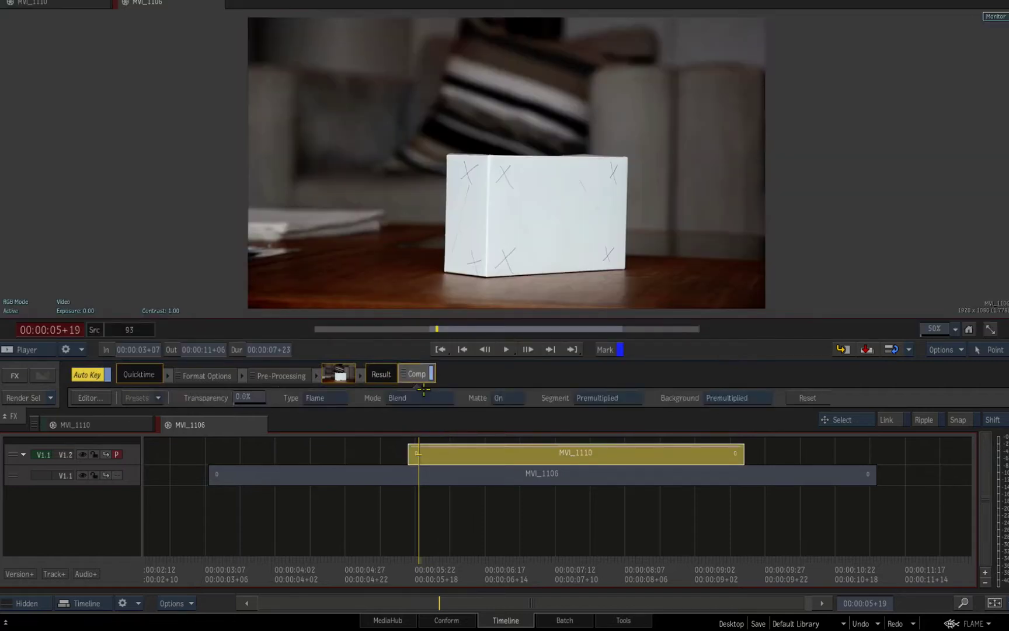
pyautogui.click(420, 398)
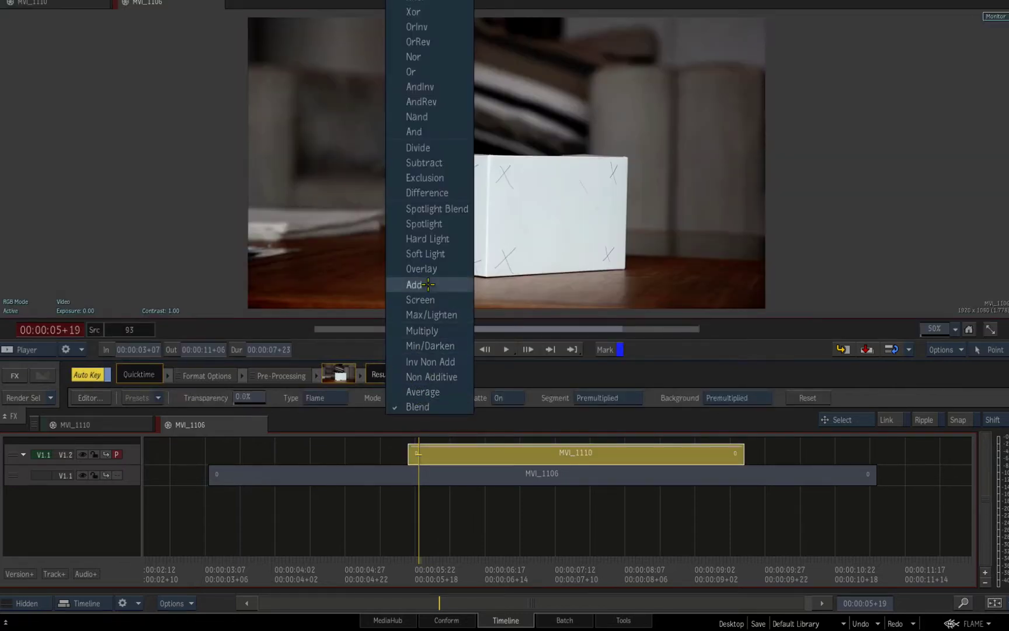
pyautogui.click(412, 194)
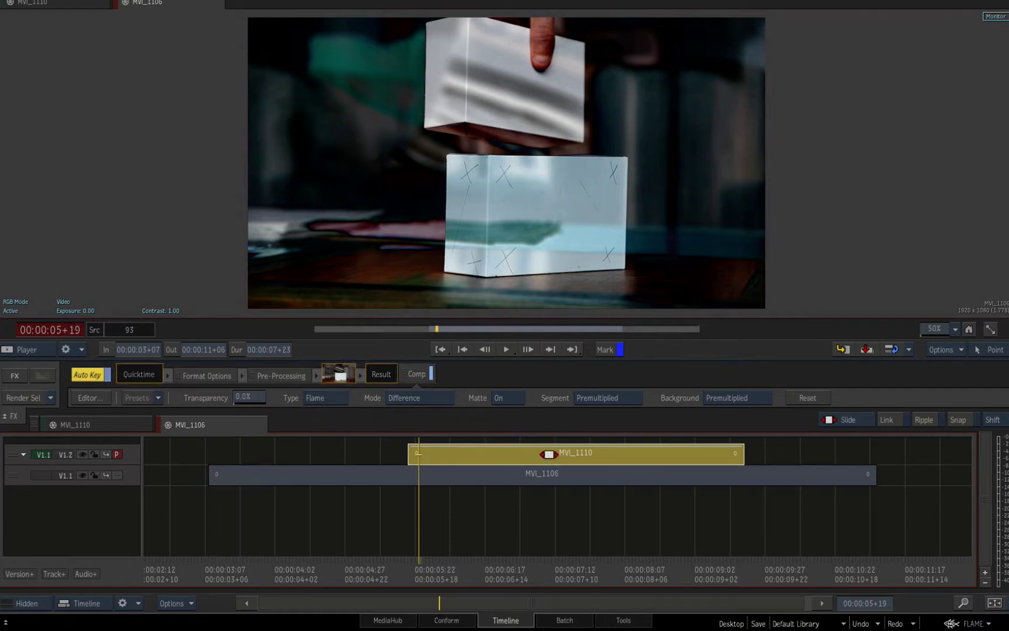
pyautogui.moveTo(537, 453); pyautogui.dragTo(414, 439)
pyautogui.moveTo(440, 572); pyautogui.dragTo(486, 531)
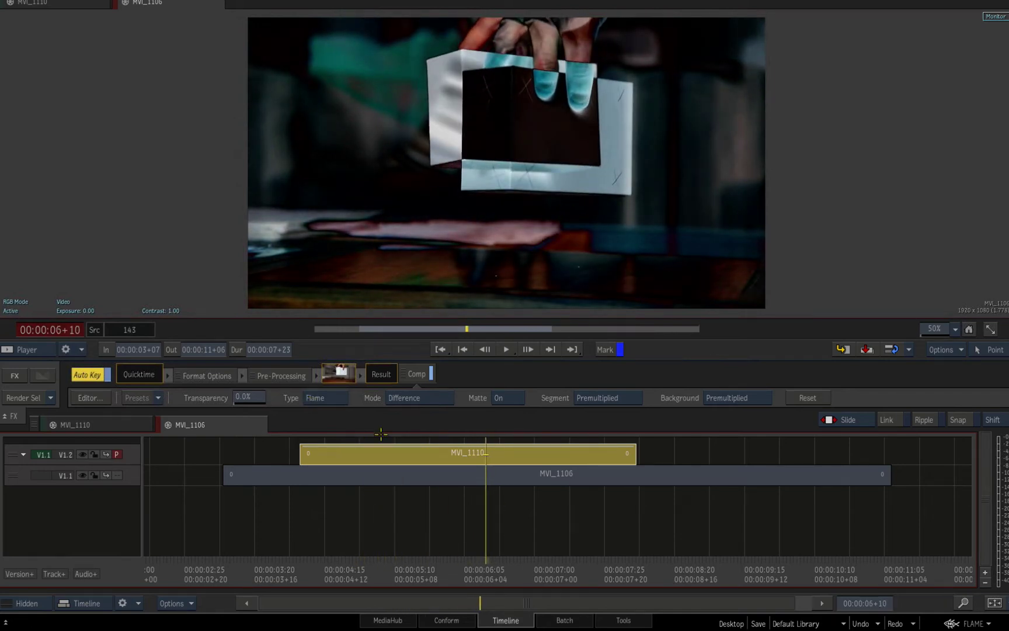
# Step: Add a 2D Transform to MVI_1110 and position it at X -123, Y 44 to overlay the two boxes
pyautogui.click(27, 371)
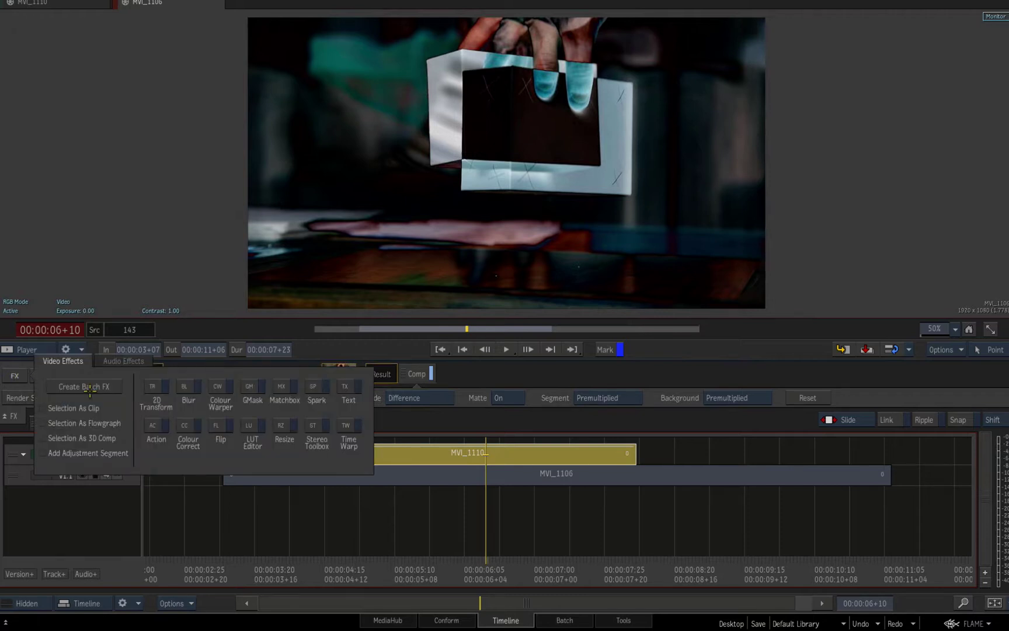
pyautogui.click(156, 403)
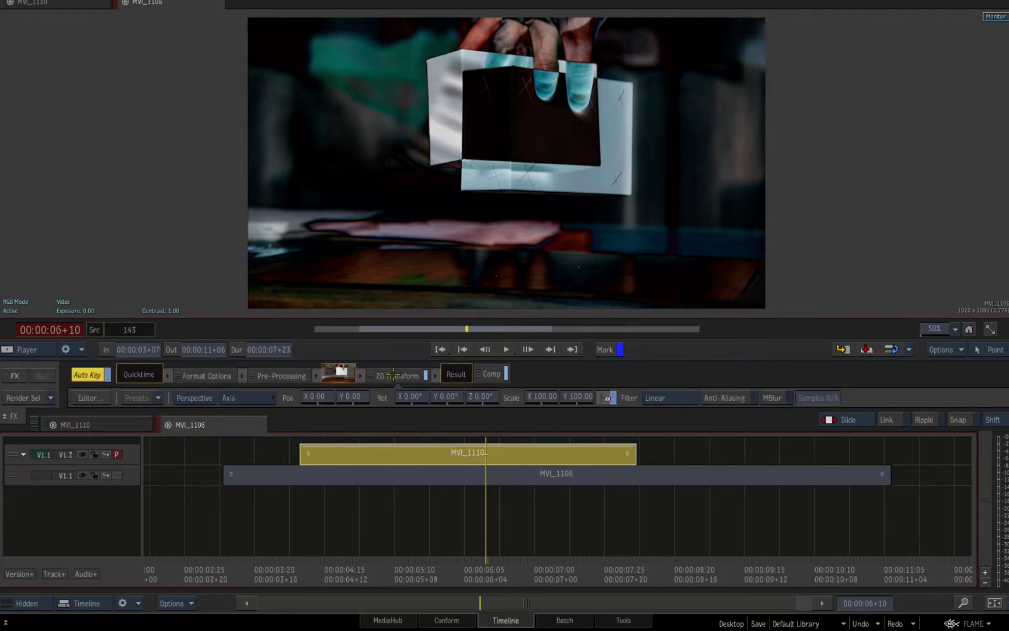
pyautogui.moveTo(315, 398); pyautogui.dragTo(261, 382)
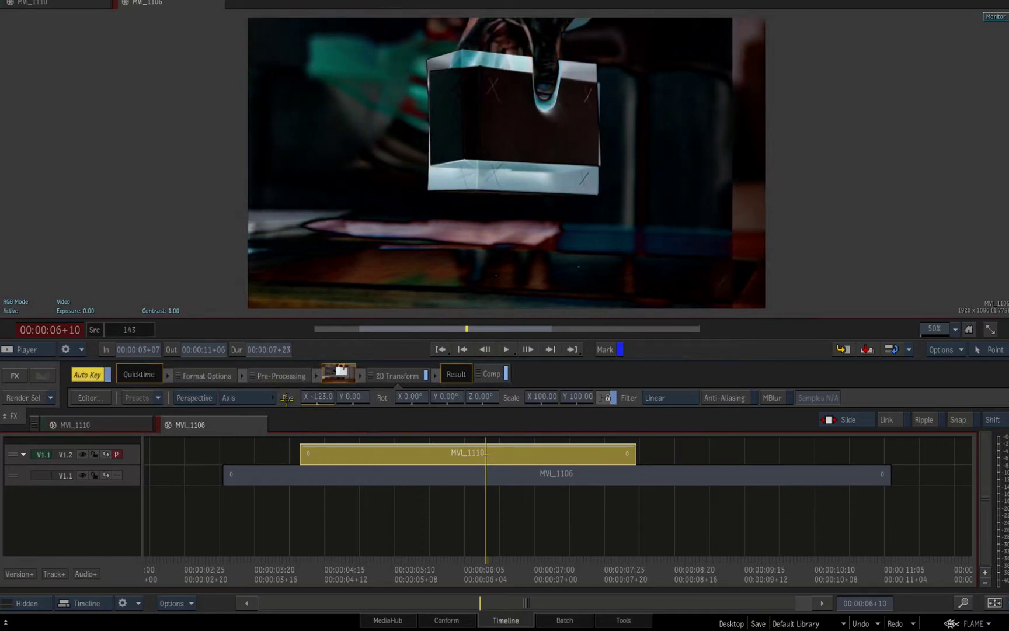
pyautogui.moveTo(351, 397); pyautogui.dragTo(370, 386)
pyautogui.moveTo(472, 329); pyautogui.dragTo(459, 329)
pyautogui.moveTo(468, 571); pyautogui.dragTo(494, 564)
pyautogui.moveTo(523, 497); pyautogui.dragTo(537, 497)
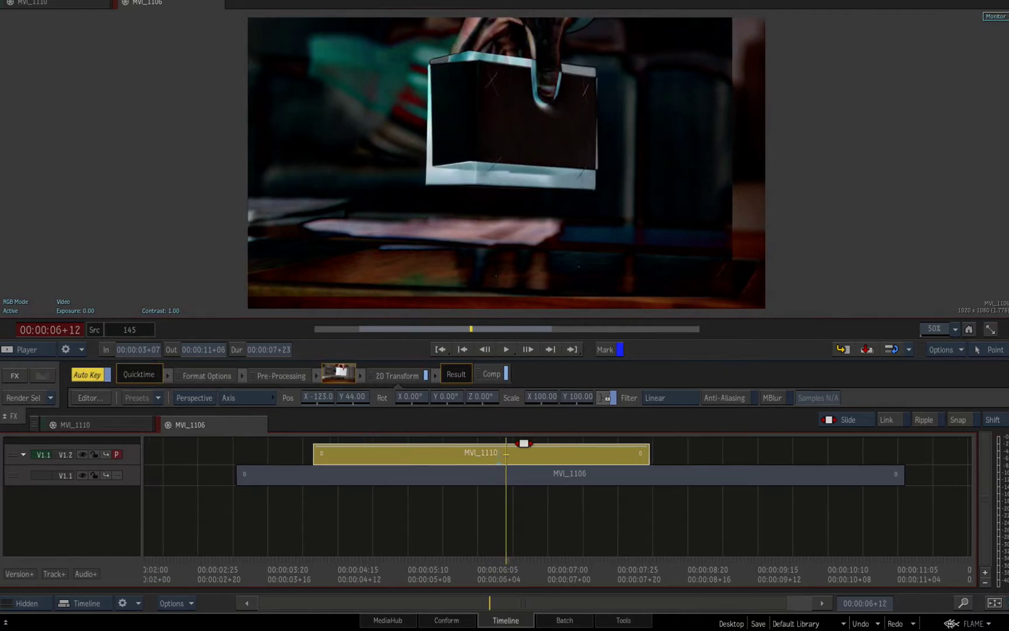
# Step: Disable the Comp on MVI_1110 and create a Batch FX from both segments using Selection As Flowgraph
pyautogui.click(505, 374)
pyautogui.moveTo(505, 549); pyautogui.dragTo(534, 543)
pyautogui.click(441, 475)
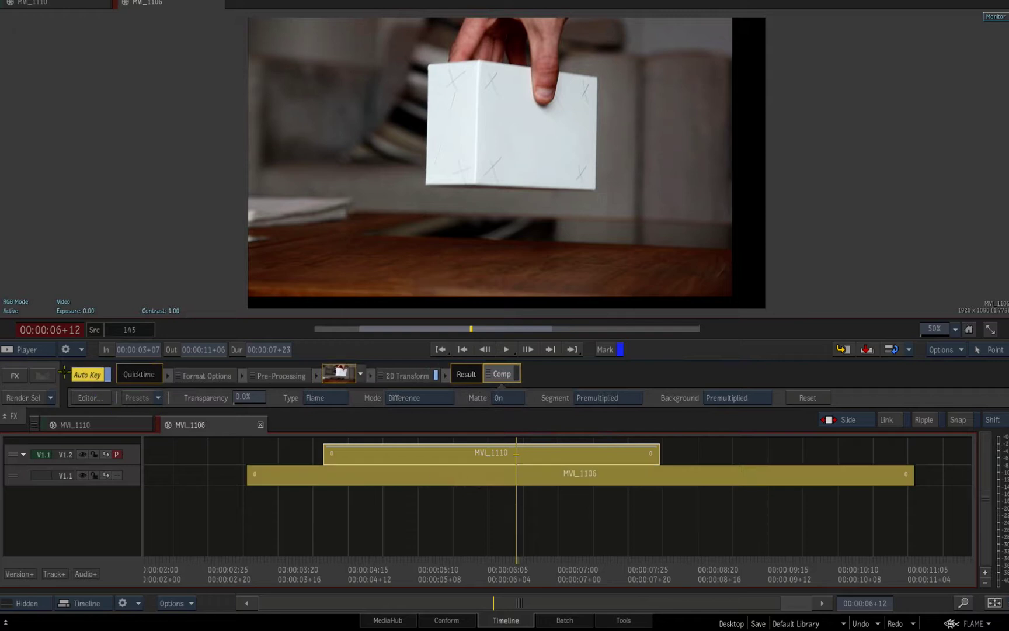
pyautogui.click(12, 375)
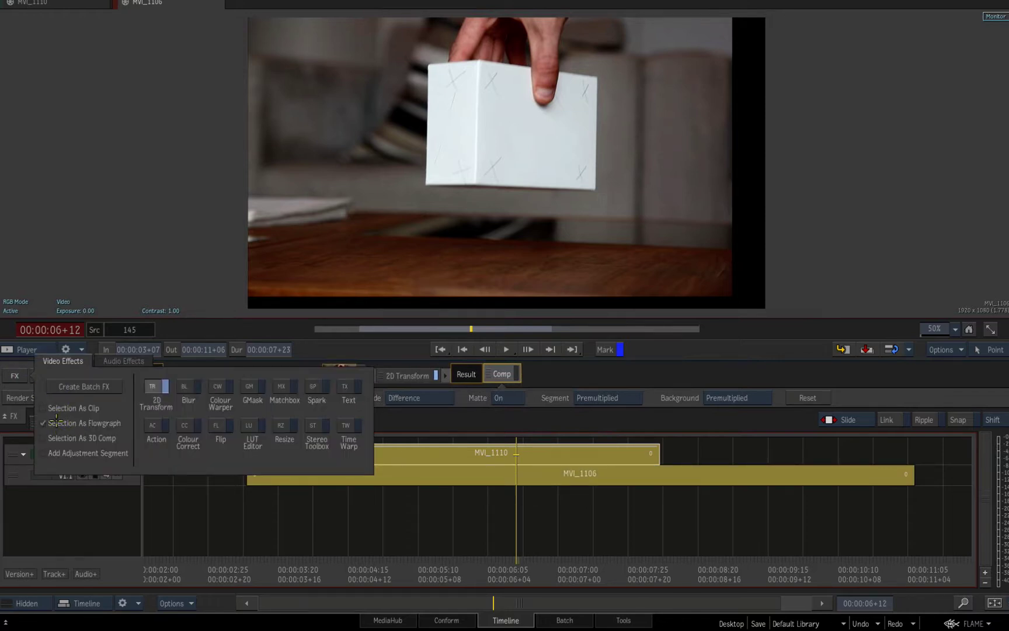
pyautogui.click(85, 386)
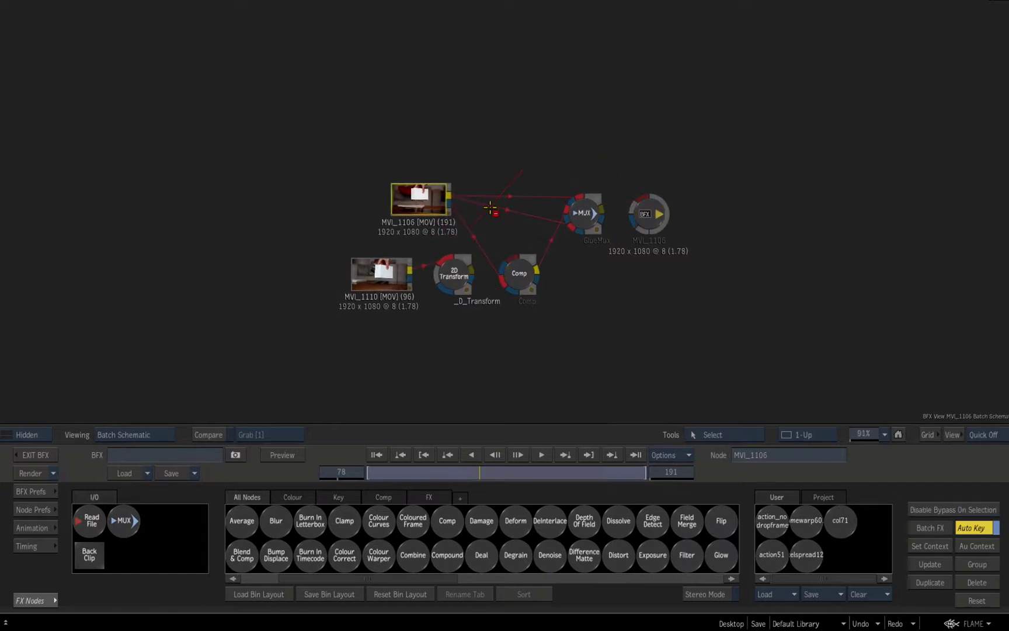
# Step: Remove the MUX and Comp nodes from the schematic and reposition the BFX output and MVI_1106 nodes
pyautogui.moveTo(575, 229); pyautogui.dragTo(526, 629)
pyautogui.moveTo(640, 221); pyautogui.dragTo(741, 277)
pyautogui.moveTo(433, 197); pyautogui.dragTo(422, 192)
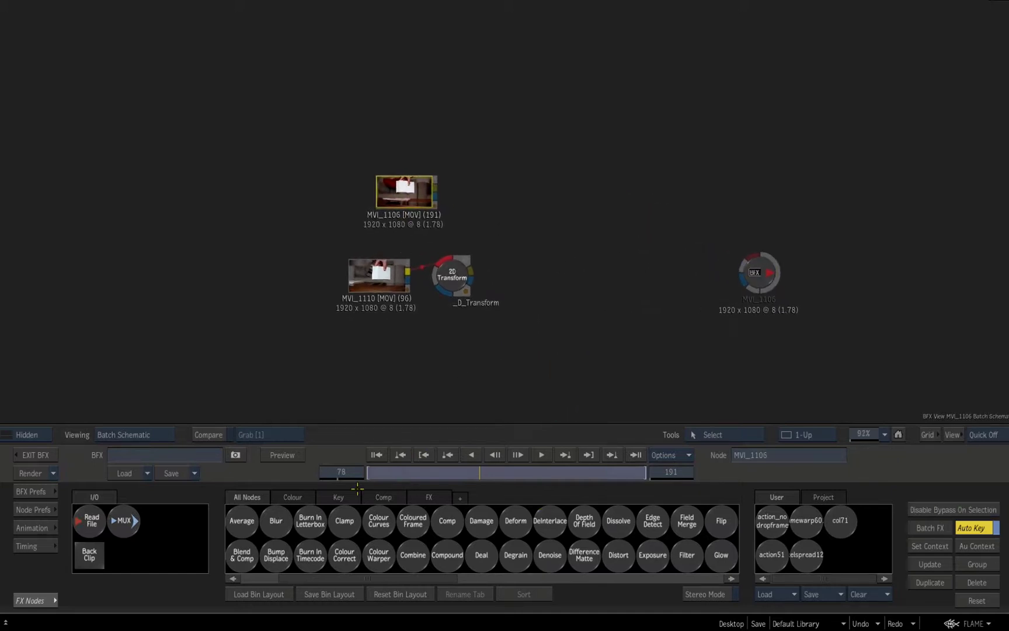
# Step: Add a Distort node and connect MVI_1106 and the 2D Transform result to its front inputs
pyautogui.press('d')
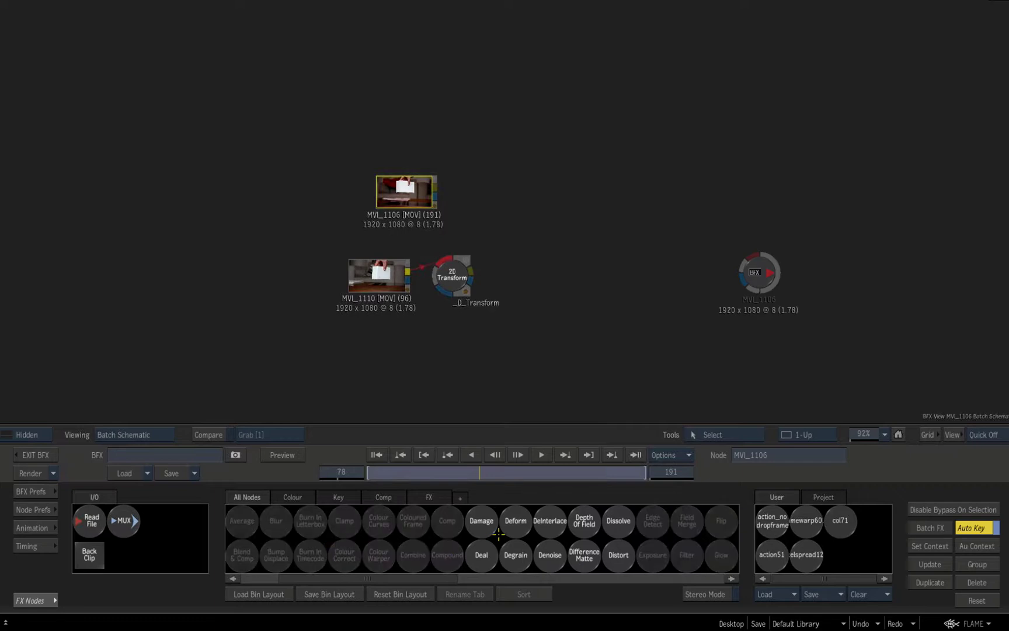
pyautogui.moveTo(613, 549); pyautogui.dragTo(535, 213)
pyautogui.click(535, 213)
pyautogui.doubleClick(407, 195)
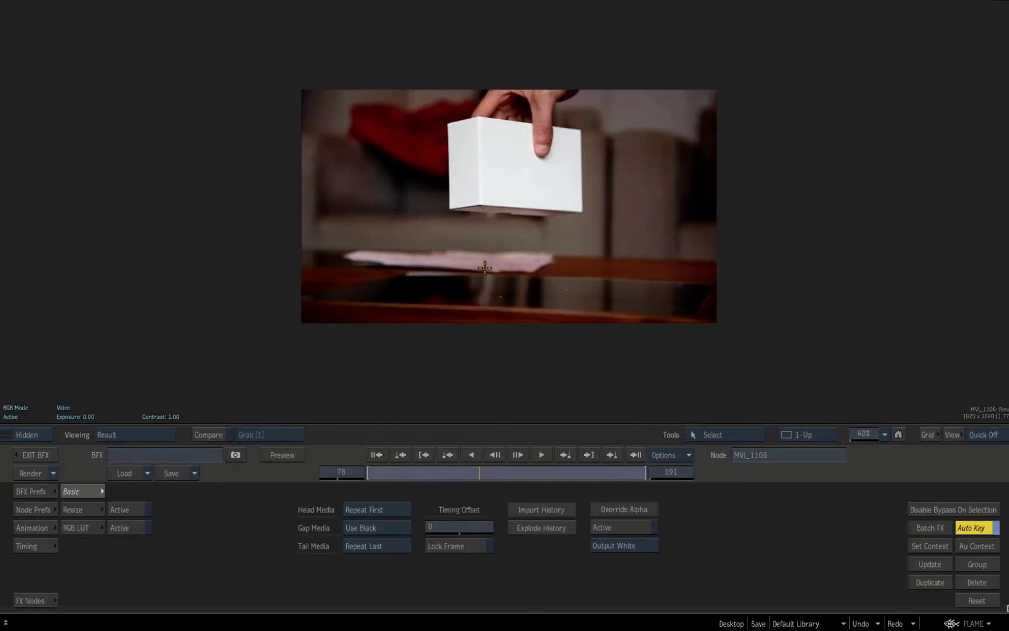
pyautogui.press('Escape')
pyautogui.moveTo(539, 221); pyautogui.dragTo(541, 269)
pyautogui.doubleClick(441, 278)
pyautogui.press('Escape')
pyautogui.doubleClick(541, 270)
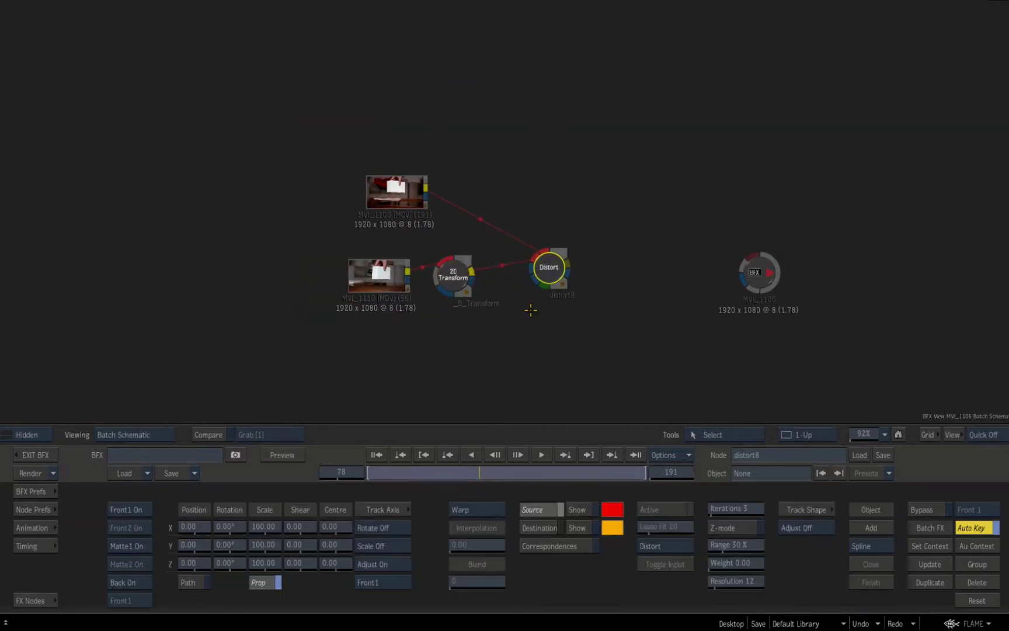
# Step: Switch the Distort node from Warp to Morph and toggle its displayed input between Front1 and Front2
pyautogui.press('F4')
pyautogui.press('F1')
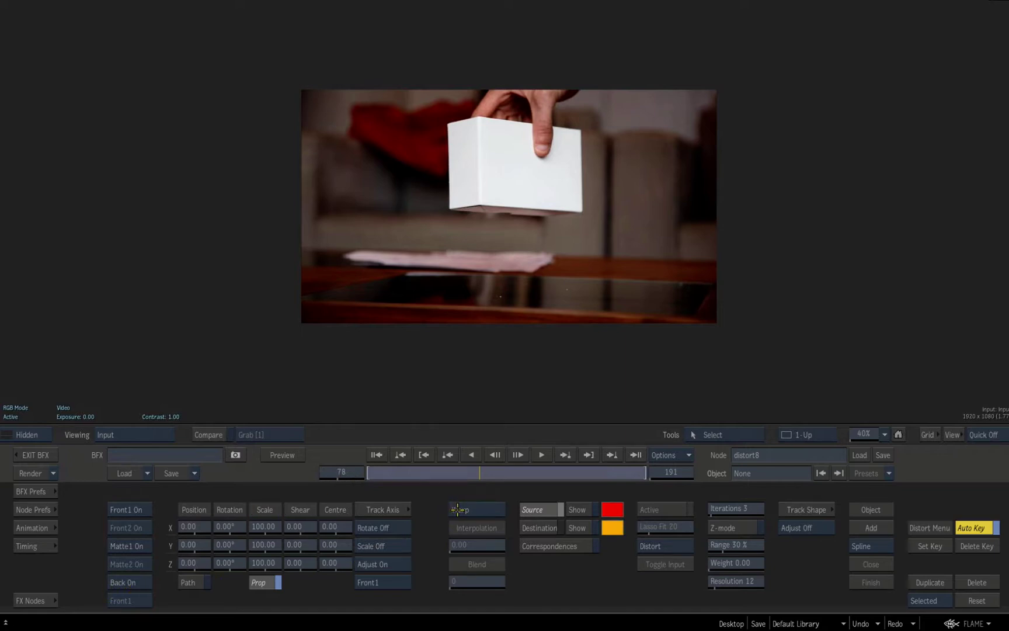
pyautogui.click(114, 600)
pyautogui.click(108, 599)
pyautogui.click(109, 599)
pyautogui.click(112, 600)
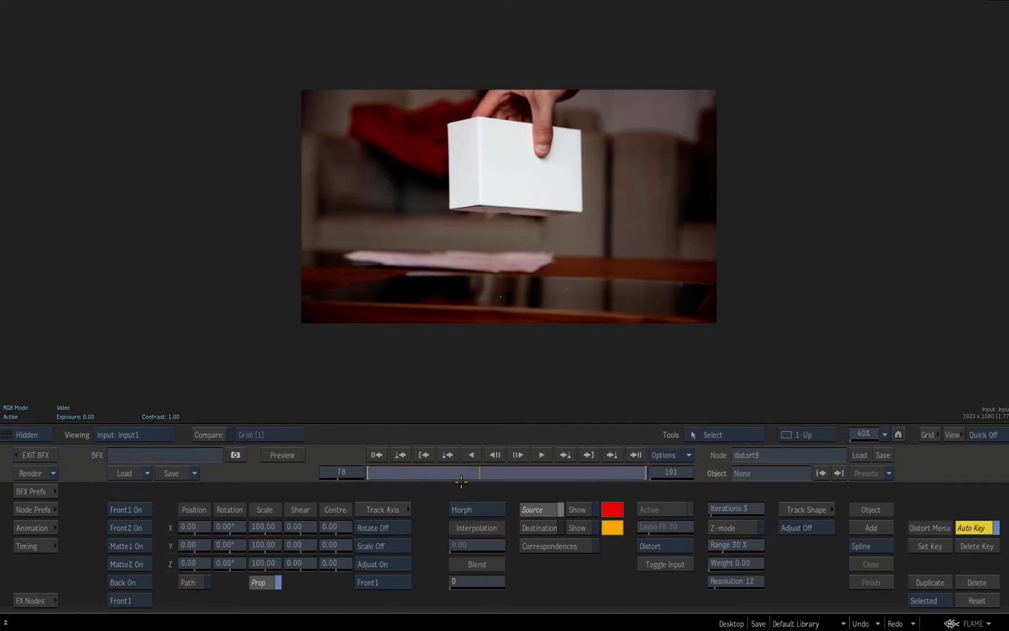
# Step: Rearrange the MVI_1106, 2D Transform and Distort nodes in the schematic, and reopen the Distort node
pyautogui.click(35, 600)
pyautogui.moveTo(348, 368); pyautogui.dragTo(456, 245)
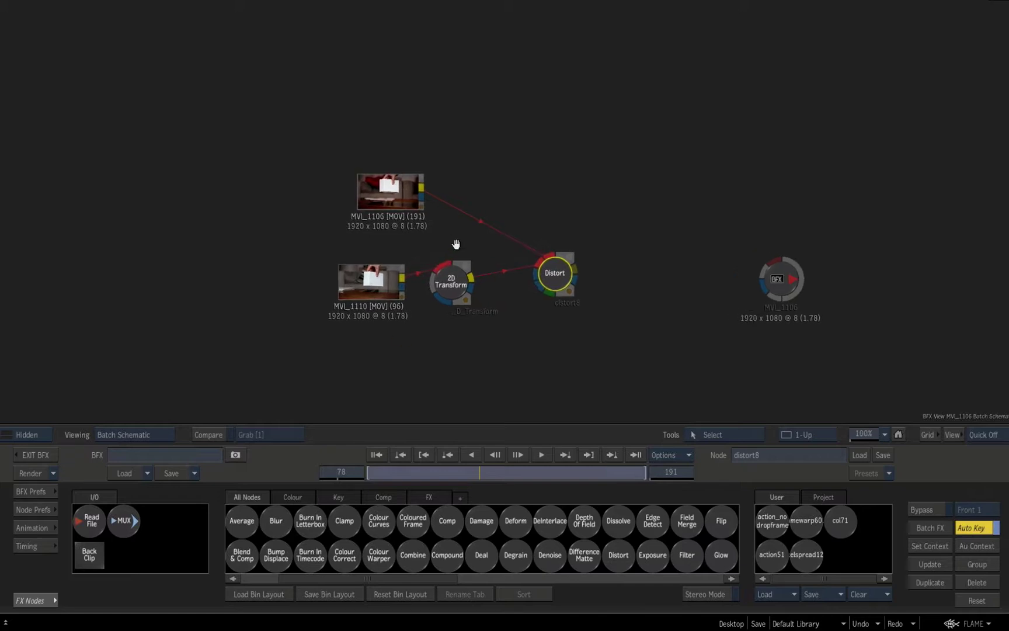
pyautogui.moveTo(461, 282); pyautogui.dragTo(441, 133)
pyautogui.moveTo(552, 264); pyautogui.dragTo(545, 222)
pyautogui.moveTo(391, 192); pyautogui.dragTo(356, 240)
pyautogui.moveTo(543, 221); pyautogui.dragTo(532, 261)
pyautogui.doubleClick(532, 261)
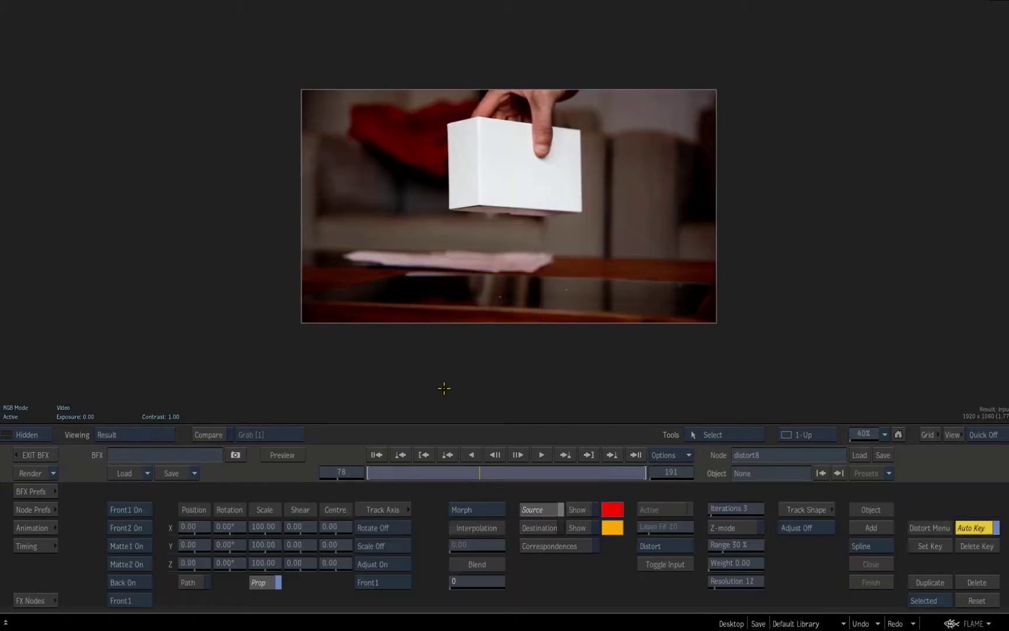
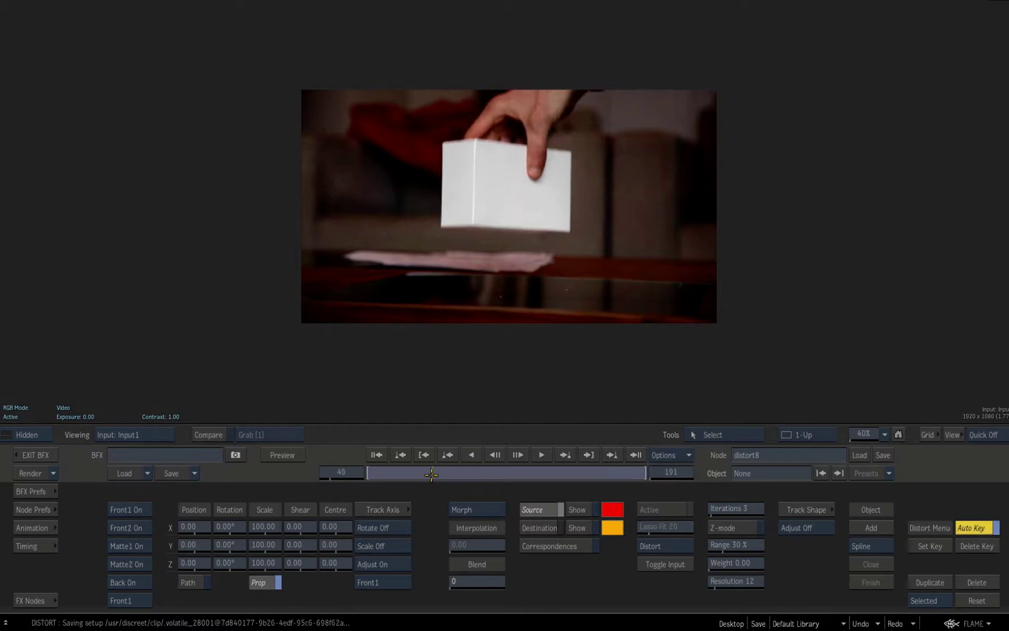
# Step: Compare Front1 and Front2 across several frames to look for the best-matching frame for the morph
pyautogui.click(118, 600)
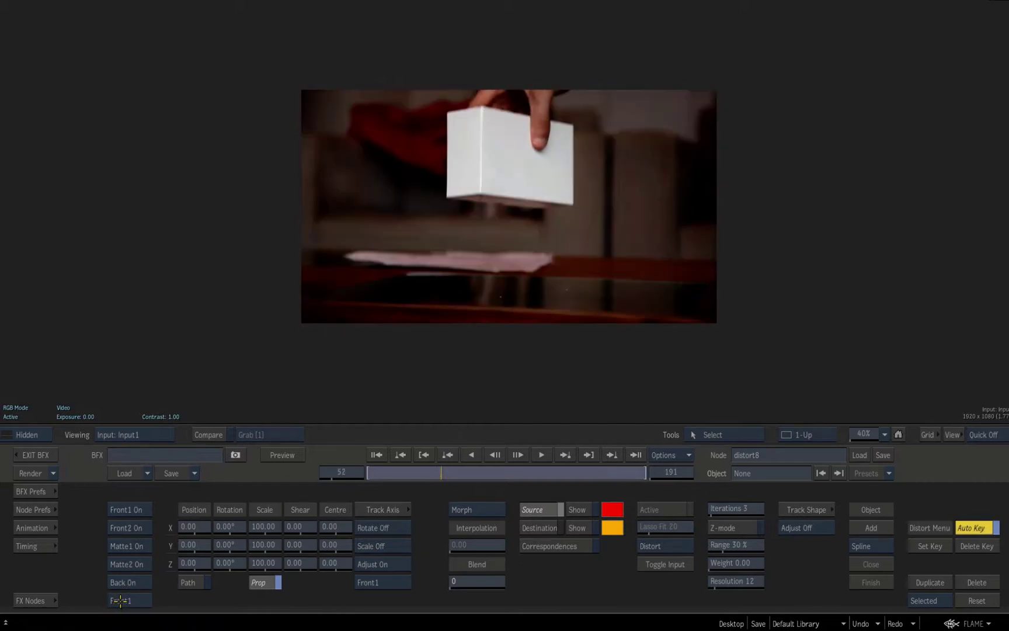
pyautogui.moveTo(444, 478); pyautogui.dragTo(447, 476)
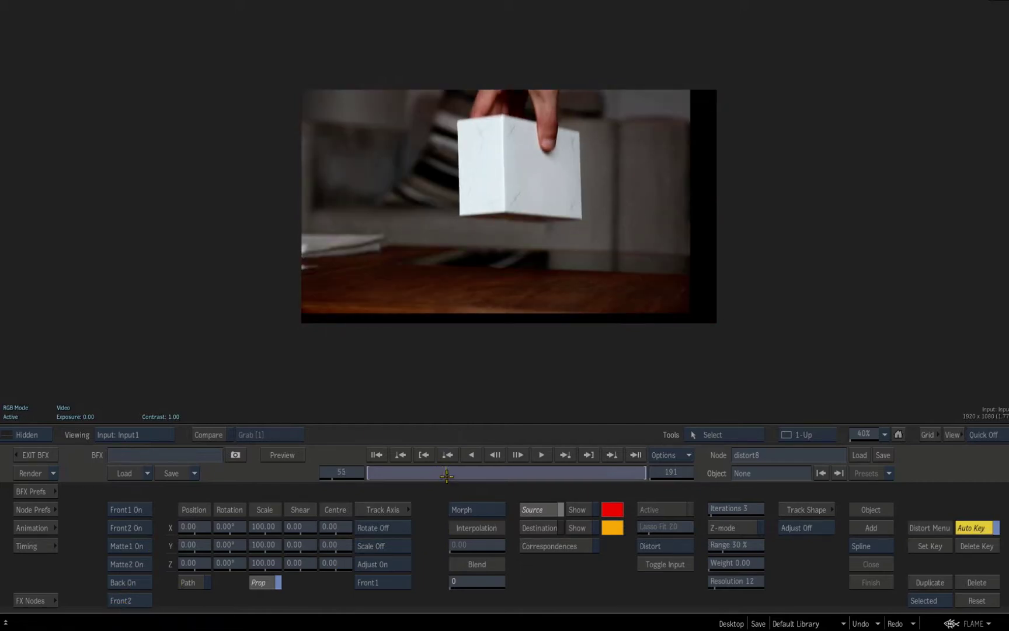
pyautogui.click(115, 601)
pyautogui.click(116, 601)
pyautogui.click(116, 600)
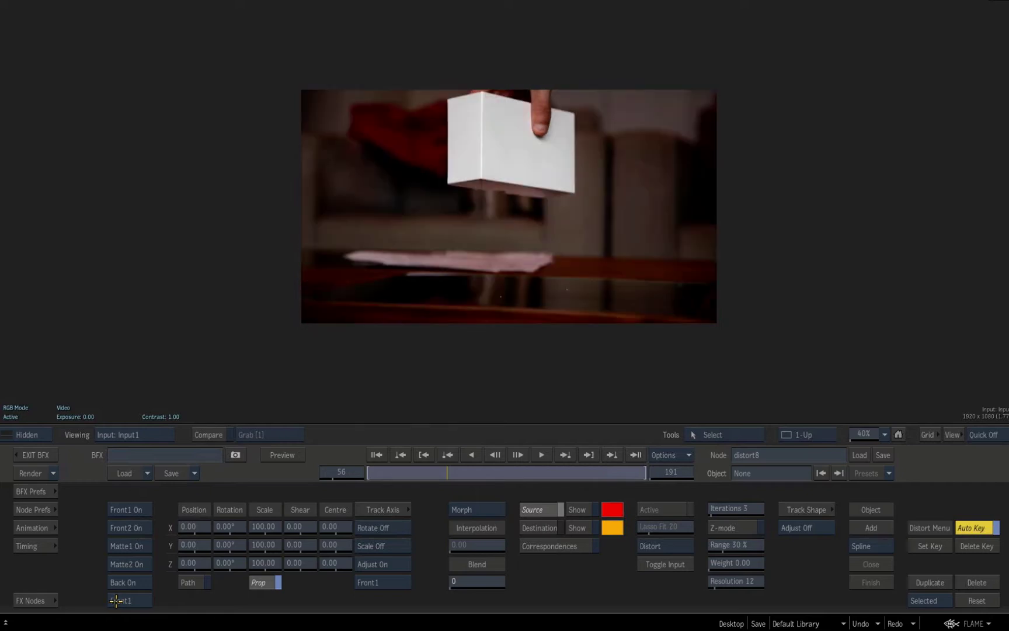
pyautogui.click(117, 601)
pyautogui.click(118, 601)
pyautogui.click(120, 601)
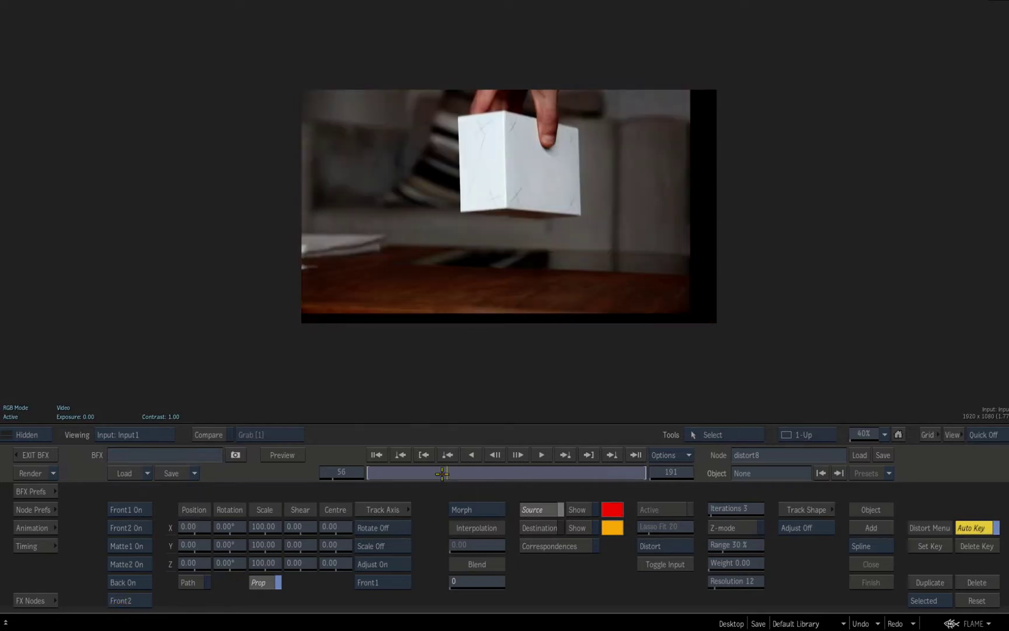
pyautogui.moveTo(443, 474); pyautogui.dragTo(456, 475)
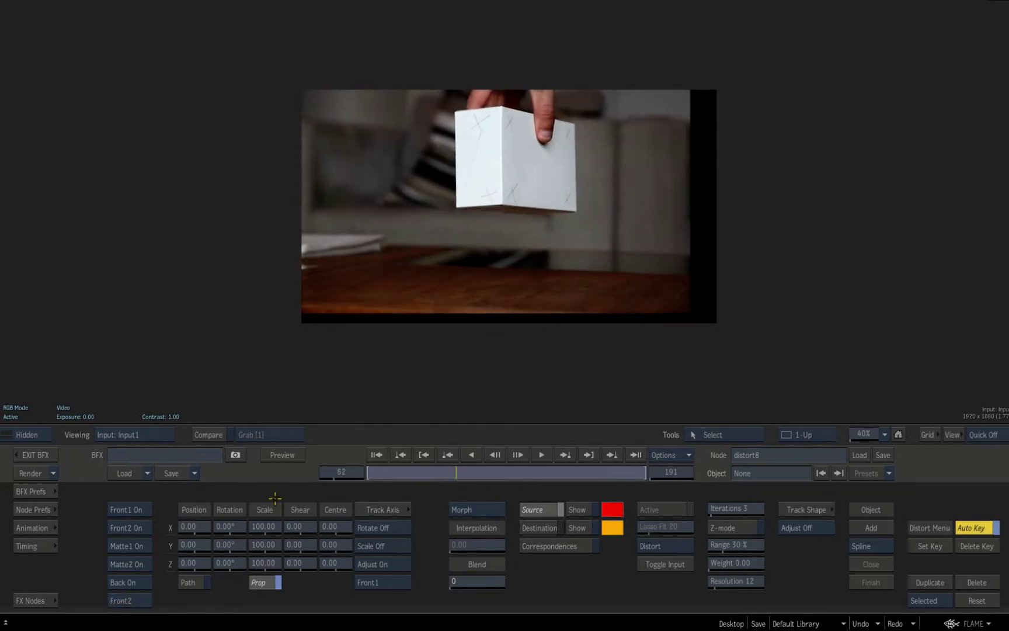
pyautogui.click(125, 598)
pyautogui.click(125, 598)
pyautogui.click(126, 597)
pyautogui.click(125, 596)
pyautogui.click(126, 596)
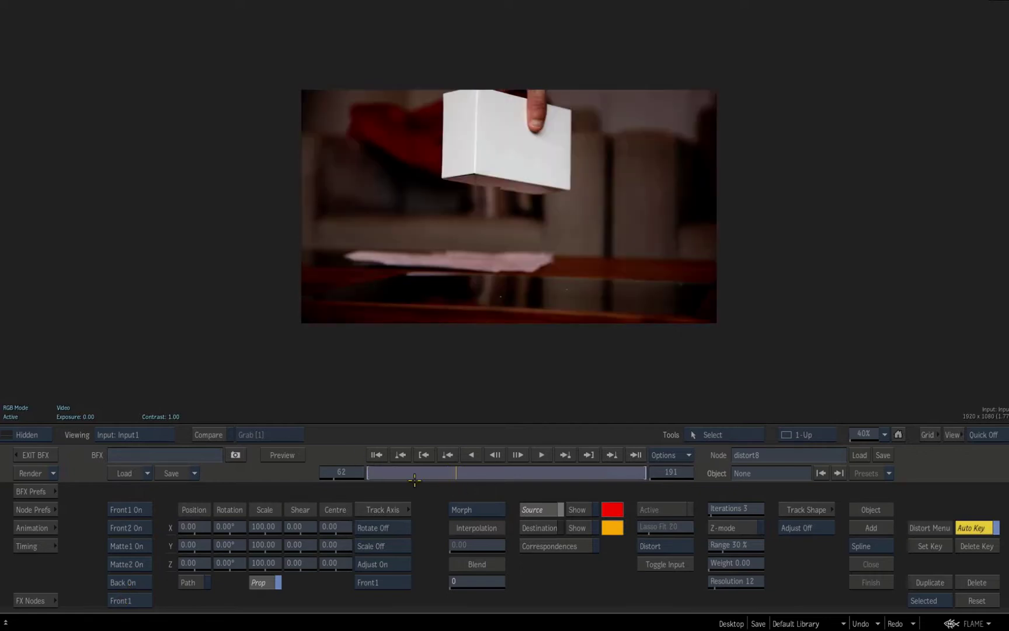
pyautogui.moveTo(459, 472)
pyautogui.mouseDown()
pyautogui.moveTo(471, 473)
pyautogui.moveTo(458, 472)
pyautogui.mouseUp()
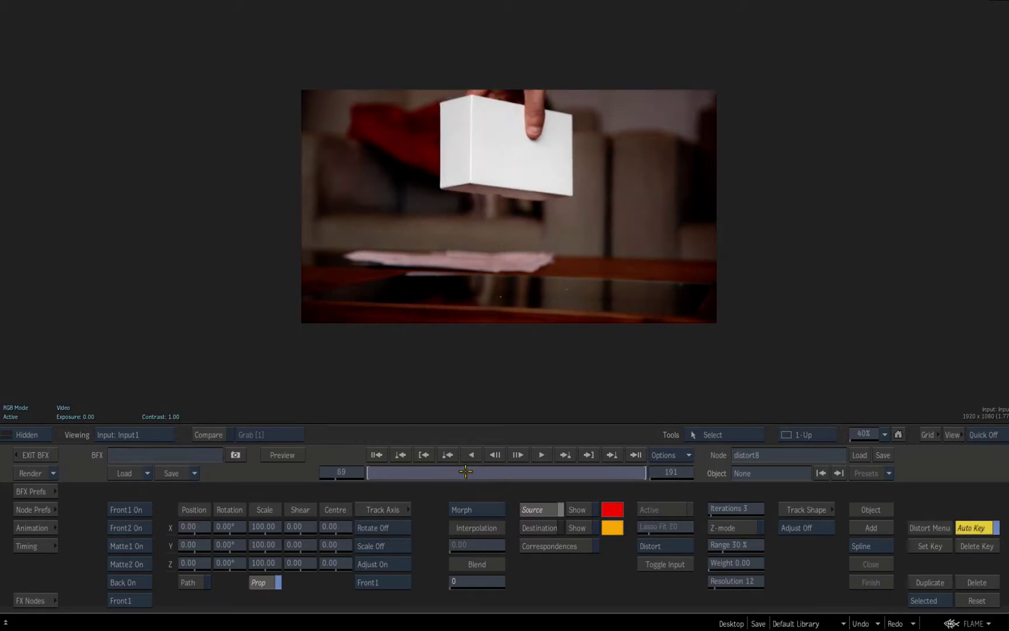
# Step: Go to frame 62 and draw a closed four-point spline around the narrow side face of the Front1 box
pyautogui.click(347, 478)
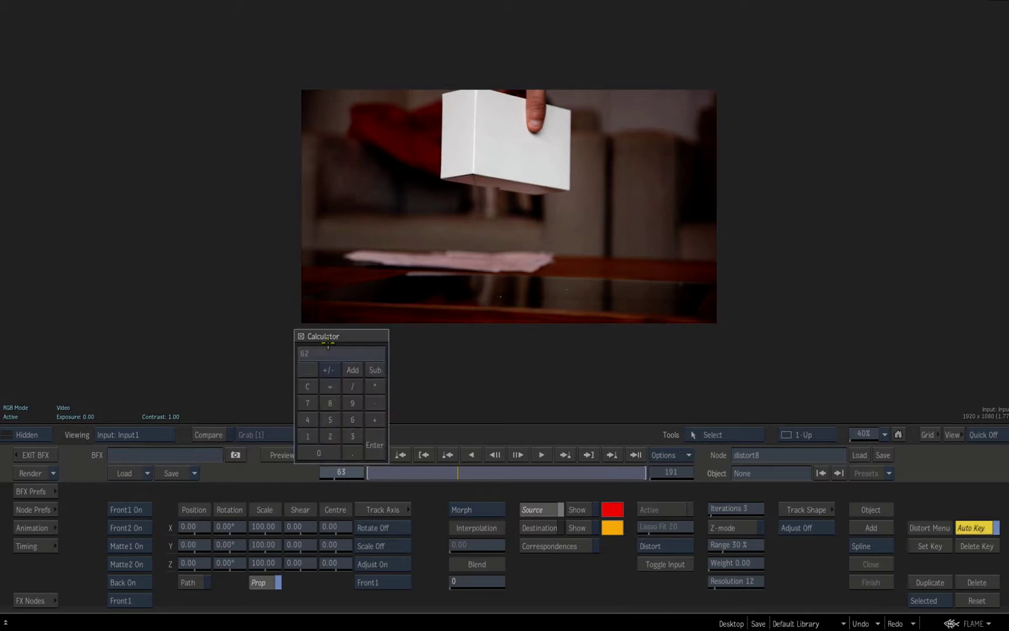
pyautogui.press('Return')
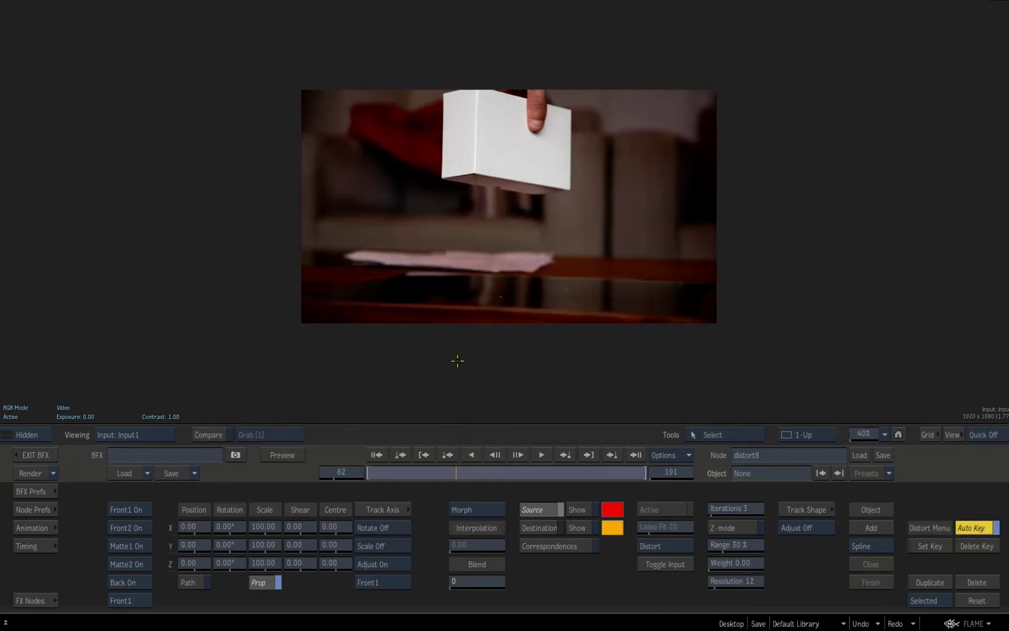
pyautogui.moveTo(468, 330)
pyautogui.mouseDown()
pyautogui.moveTo(470, 371)
pyautogui.moveTo(539, 386)
pyautogui.moveTo(561, 324)
pyautogui.moveTo(618, 385)
pyautogui.mouseUp()
pyautogui.click(873, 530)
pyautogui.moveTo(481, 246); pyautogui.dragTo(508, 213)
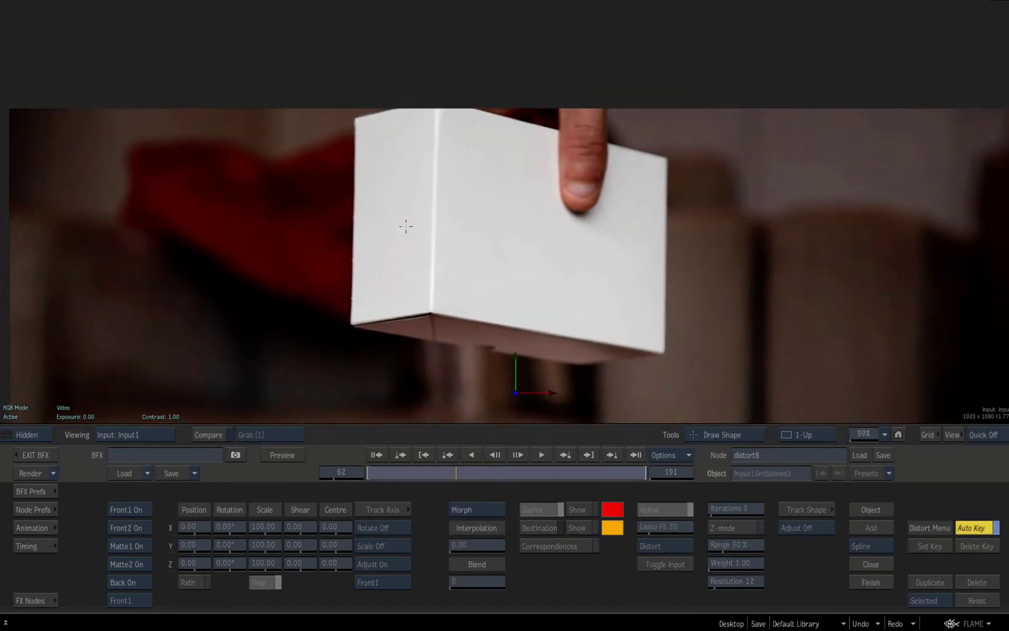
pyautogui.click(355, 119)
pyautogui.click(434, 100)
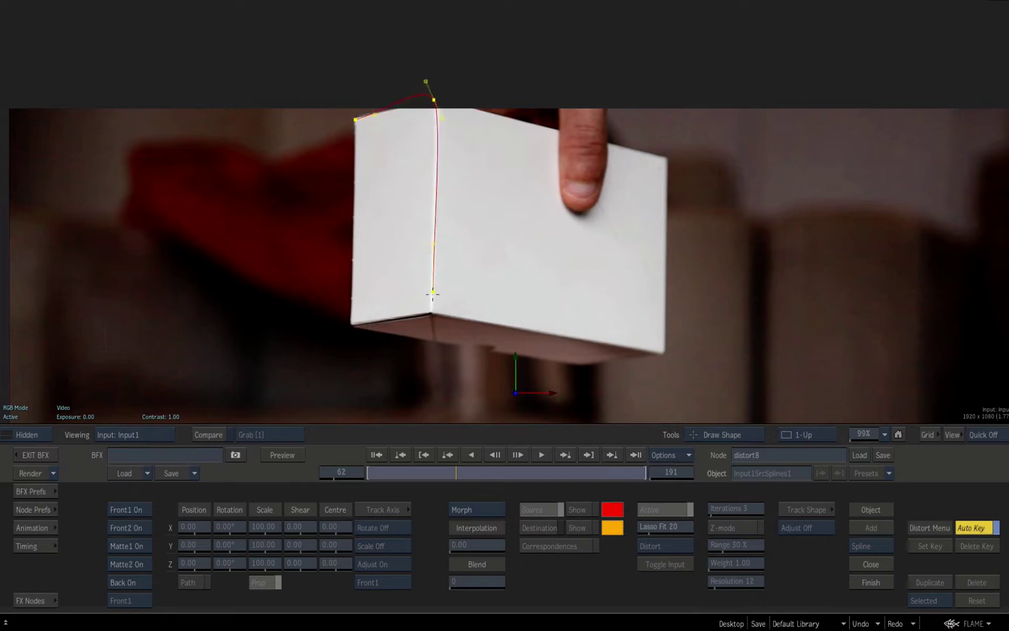
pyautogui.click(432, 310)
pyautogui.click(352, 323)
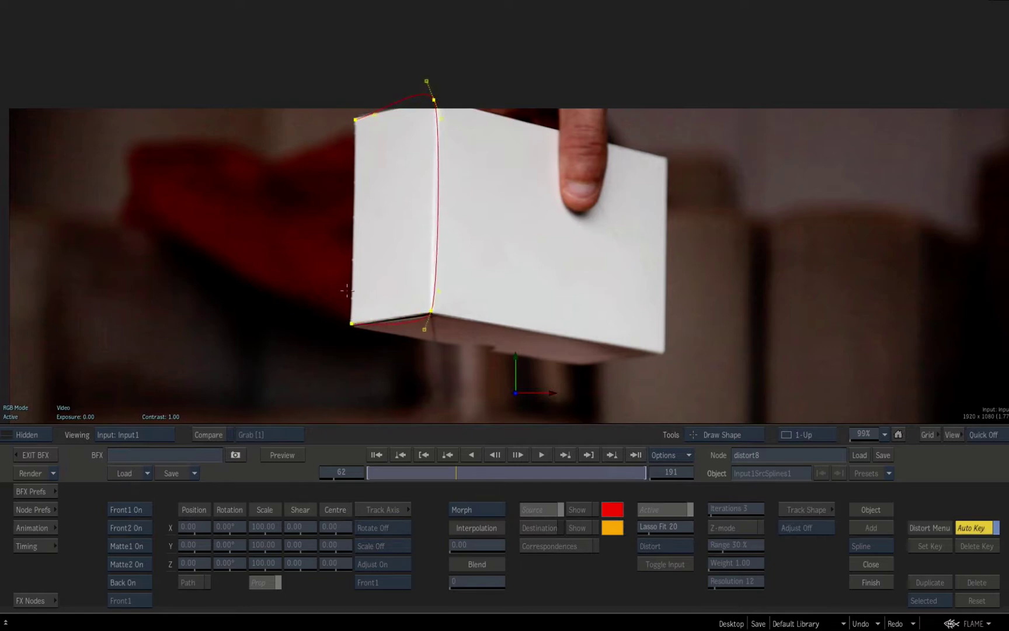
pyautogui.click(355, 120)
# Step: Break the tangents of all four spline points to make the shape's edges straight
pyautogui.moveTo(268, 65); pyautogui.dragTo(445, 272)
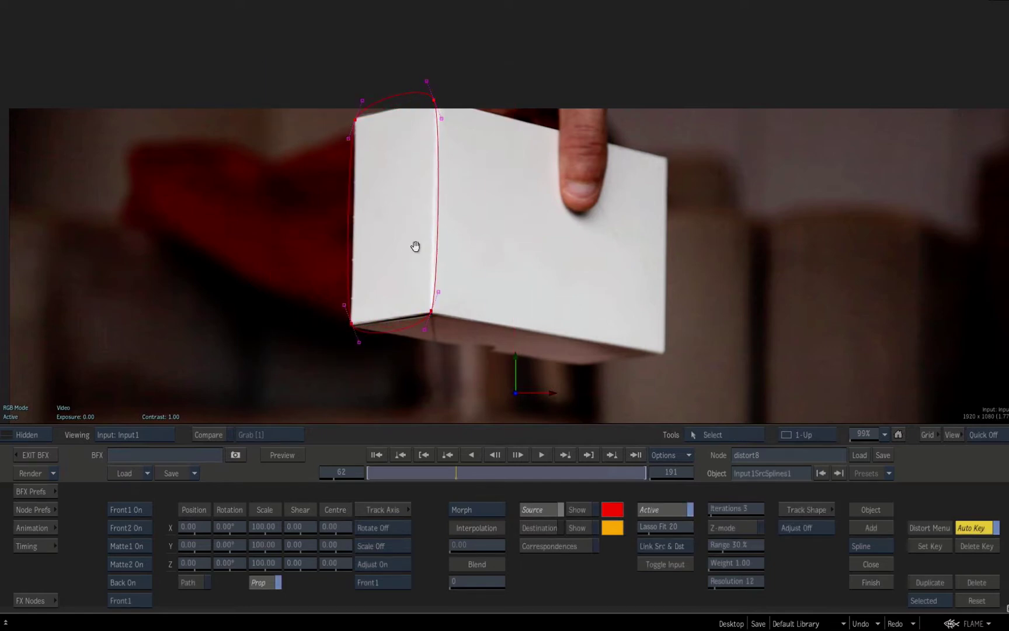
pyautogui.press('b')
pyautogui.click(434, 100)
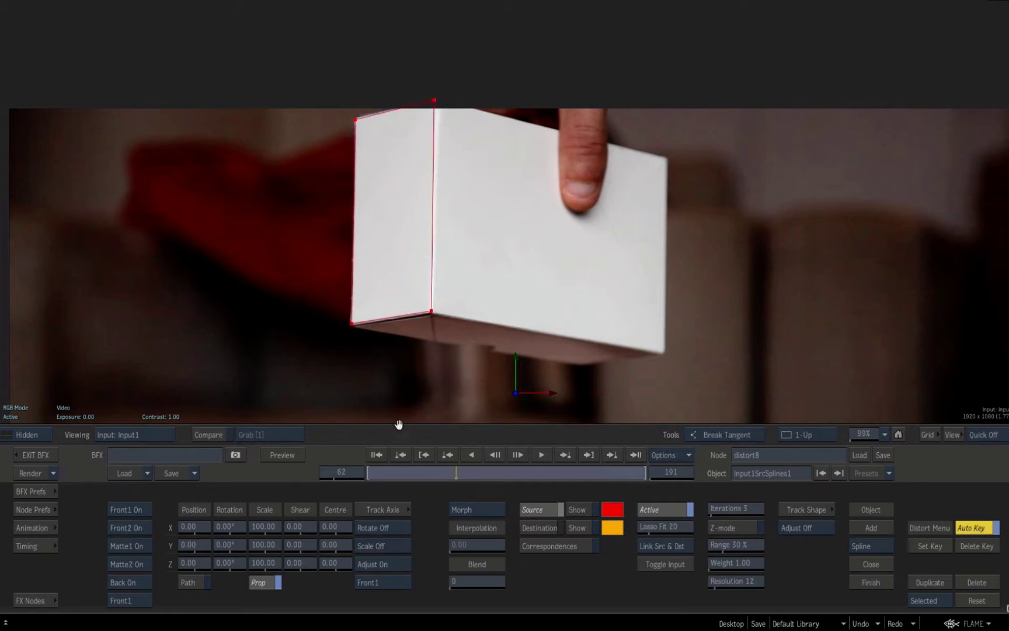
pyautogui.press('s')
# Step: Duplicate the whole spline and axis group in the Distort schematic and place the copy beside the original
pyautogui.scroll(-3, 456, 219)
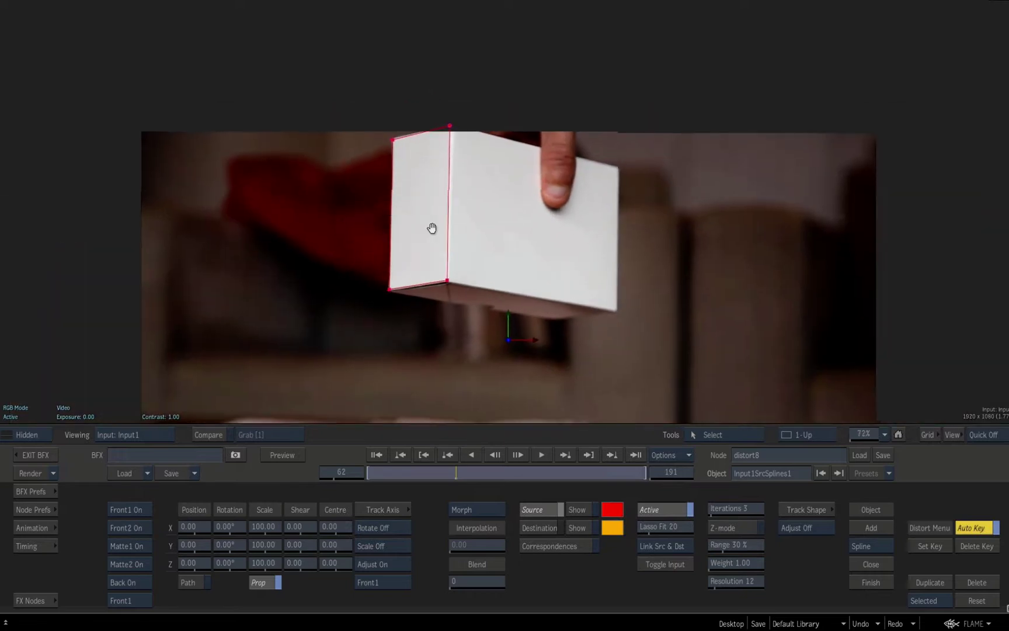
pyautogui.scroll(1, 431, 228)
pyautogui.scroll(1, 447, 193)
pyautogui.scroll(-1, 448, 204)
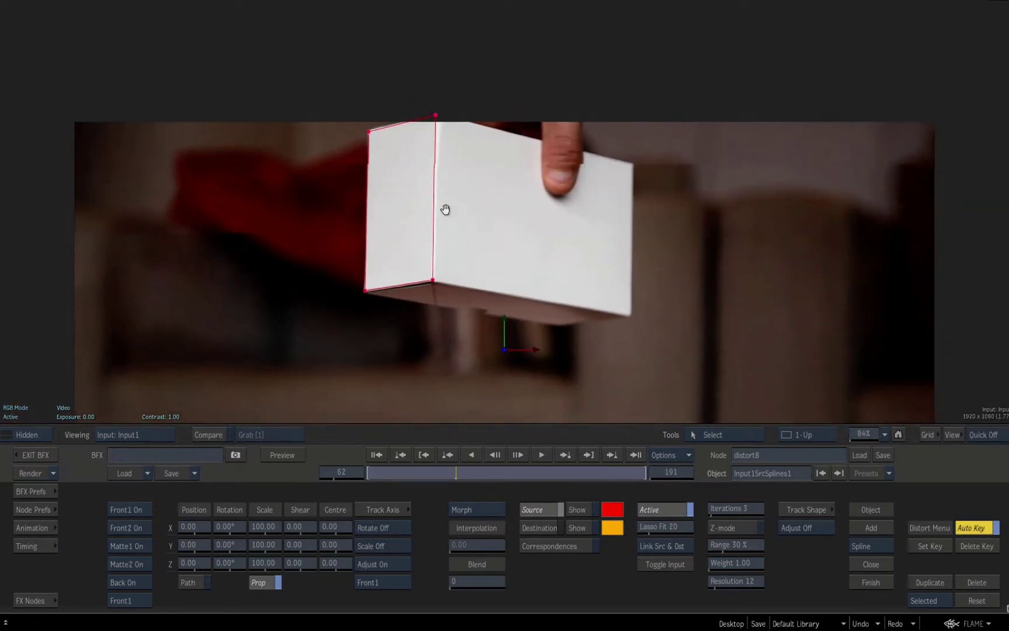
pyautogui.moveTo(445, 209); pyautogui.dragTo(415, 231)
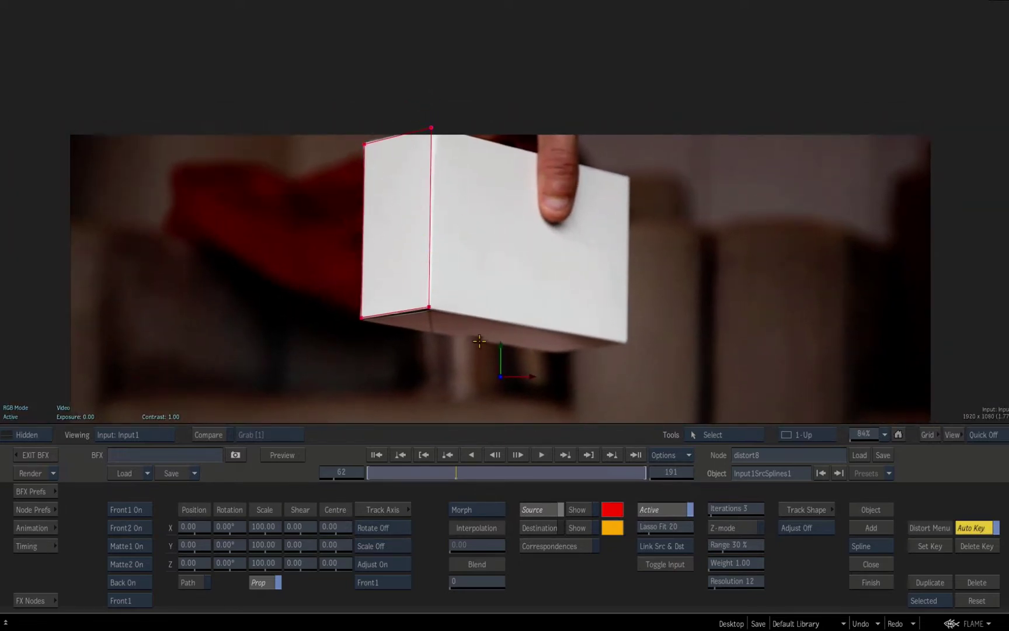
pyautogui.moveTo(489, 339); pyautogui.dragTo(444, 274)
pyautogui.press('Escape')
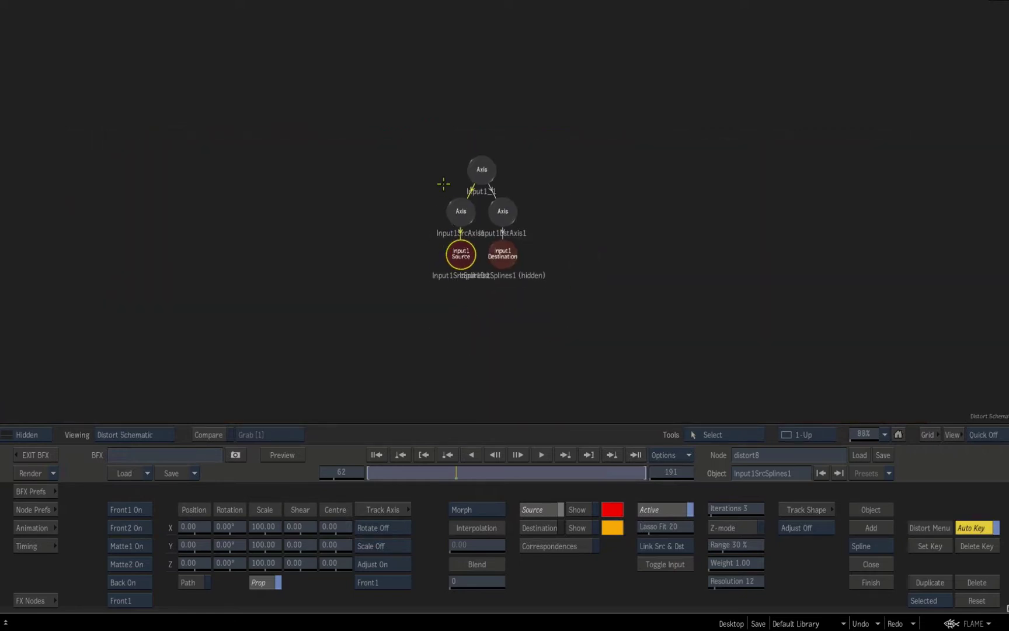
pyautogui.moveTo(400, 158); pyautogui.dragTo(626, 396)
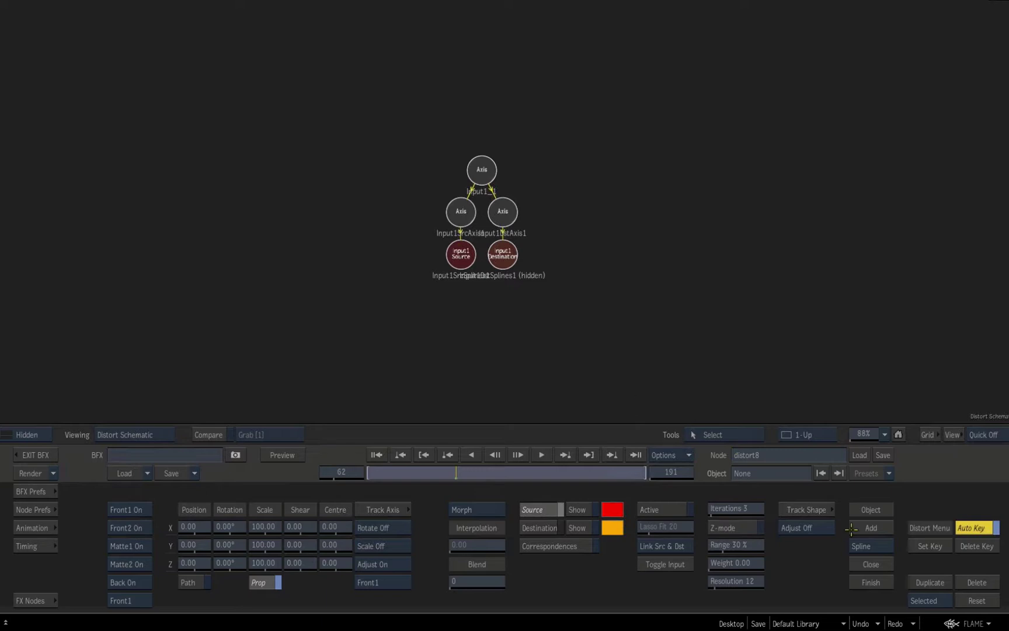
pyautogui.click(926, 582)
pyautogui.moveTo(511, 196); pyautogui.dragTo(745, 336)
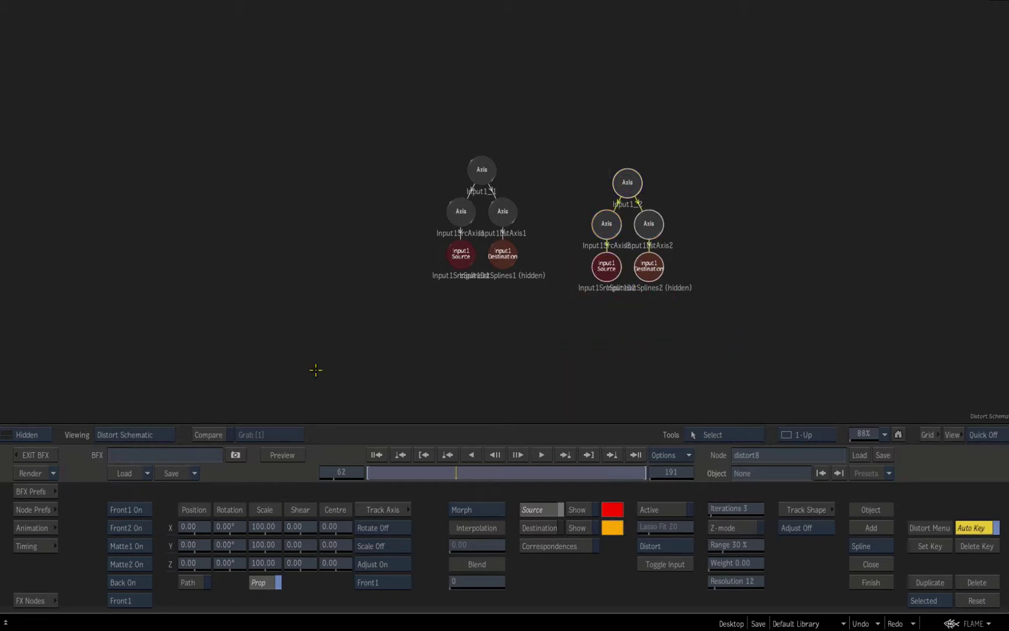
# Step: Display Front2 and toggle the input of the duplicated spline group so that it belongs to Front2
pyautogui.press('F4')
pyautogui.moveTo(365, 379); pyautogui.dragTo(407, 310)
pyautogui.press('F1')
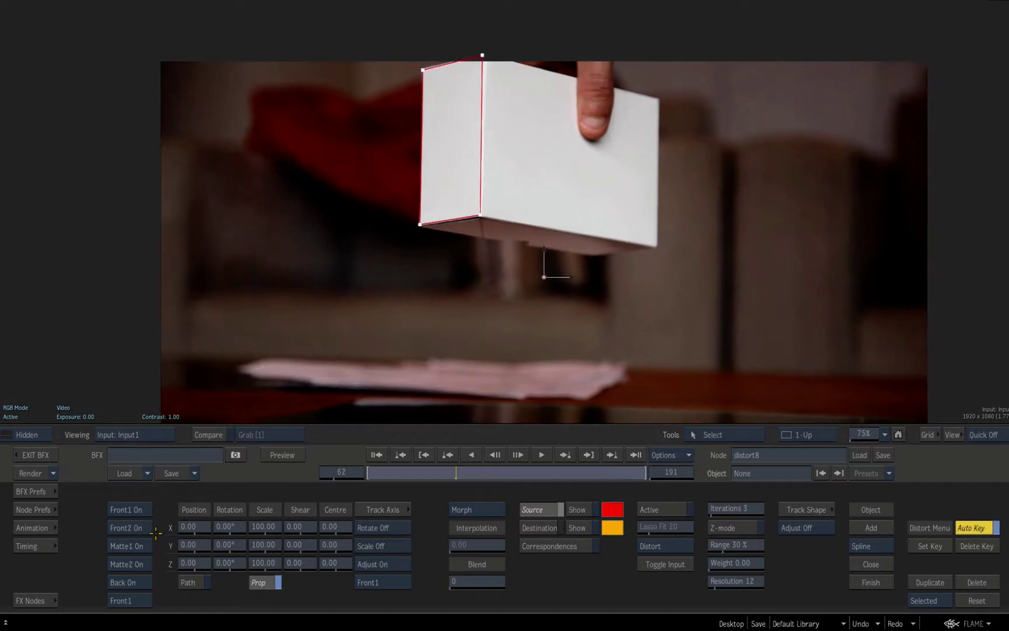
pyautogui.click(120, 600)
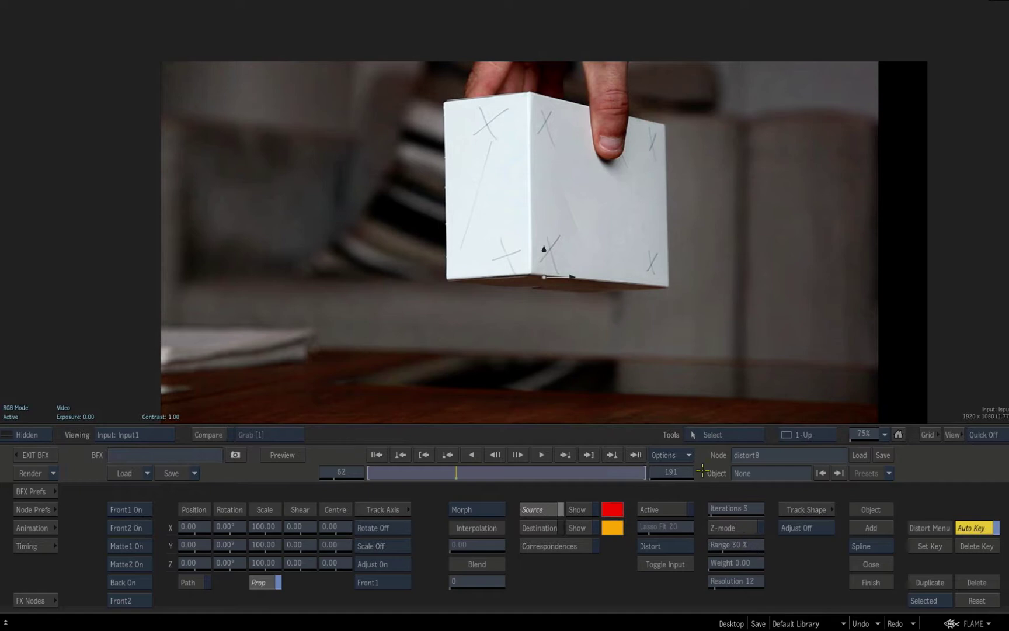
pyautogui.press('F4')
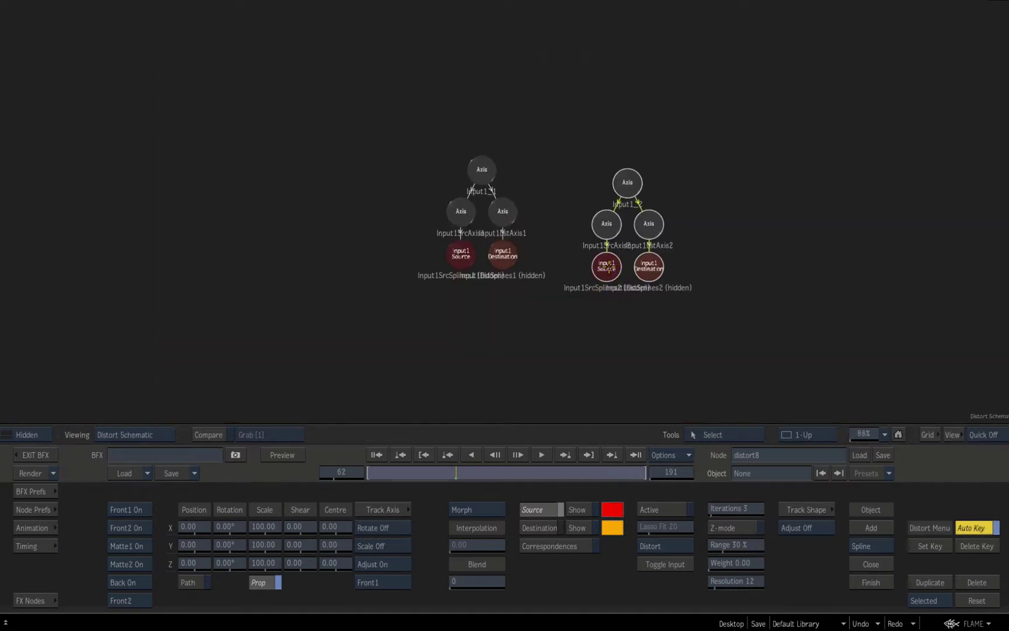
pyautogui.moveTo(576, 307); pyautogui.dragTo(577, 307)
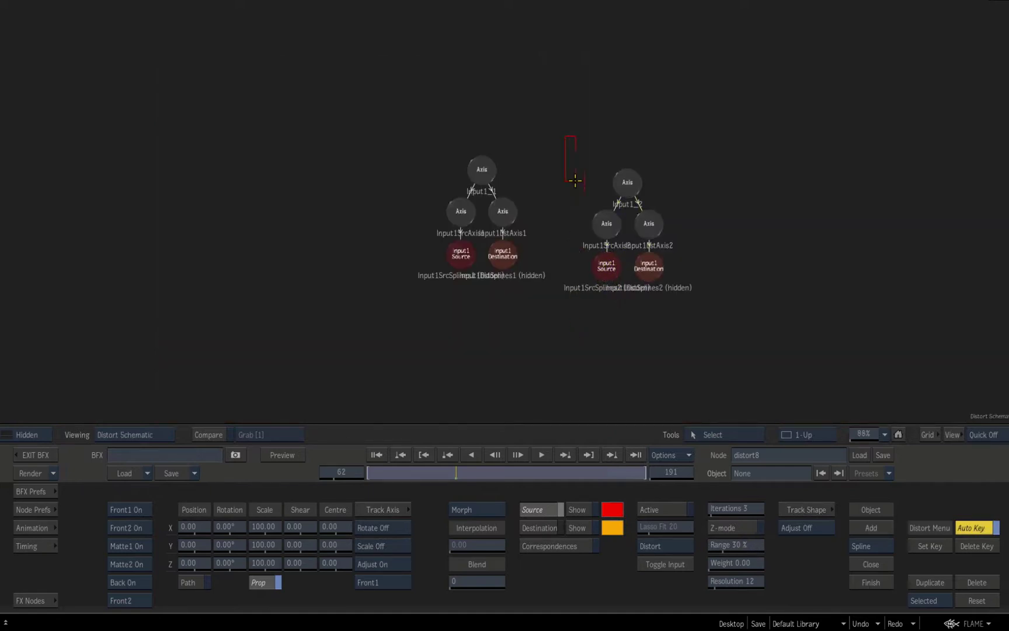
pyautogui.moveTo(575, 181); pyautogui.dragTo(688, 375)
pyautogui.press('F1')
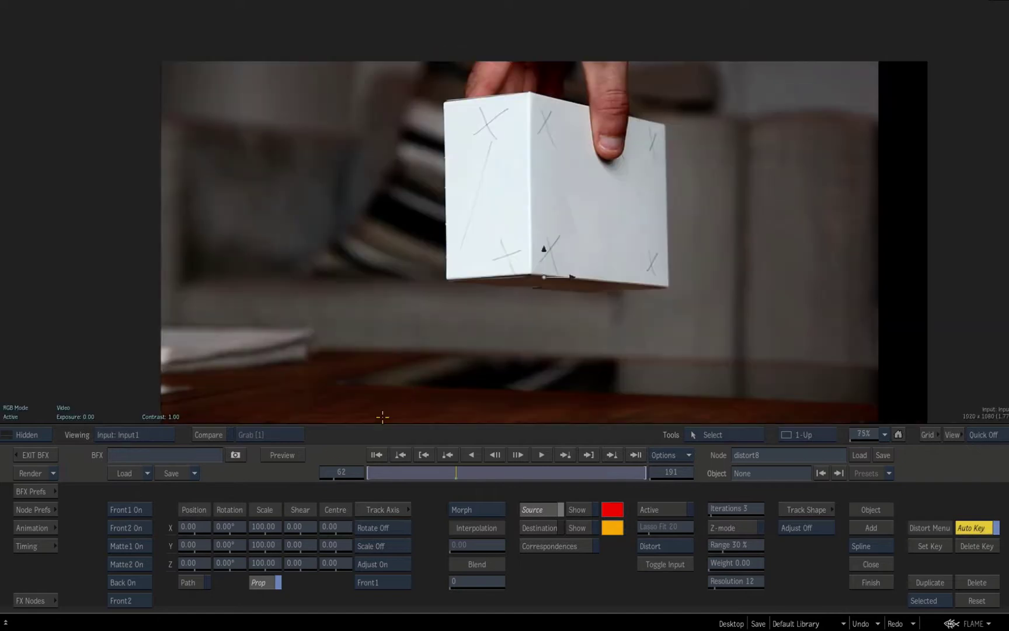
pyautogui.click(655, 566)
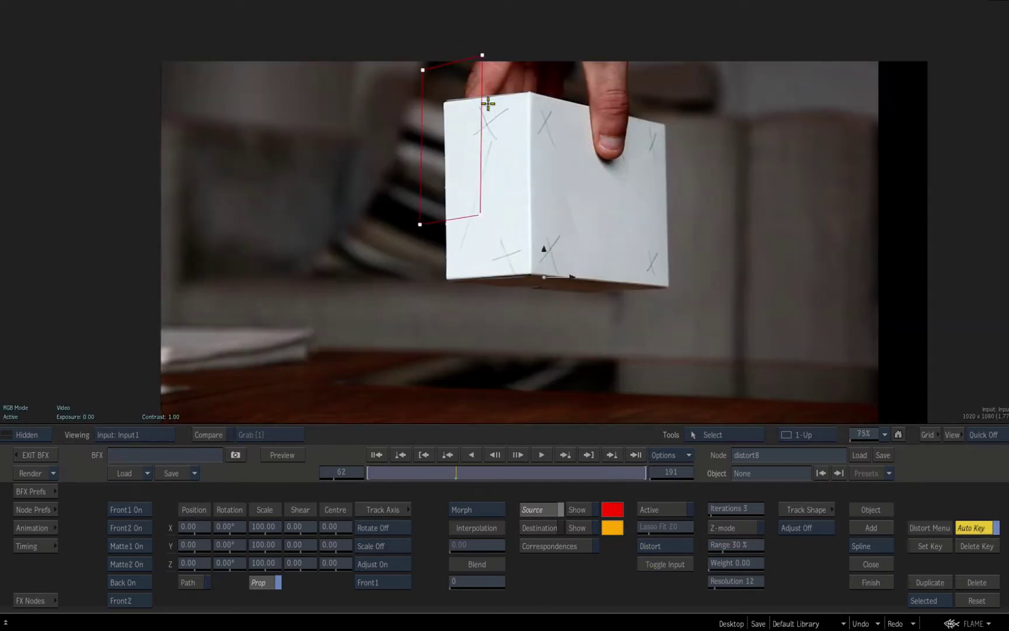
# Step: Move the duplicated spline's points onto the corners of the narrow side face of the Front2 box
pyautogui.click(481, 127)
pyautogui.moveTo(465, 169); pyautogui.dragTo(458, 181)
pyautogui.press('F2')
pyautogui.click(119, 602)
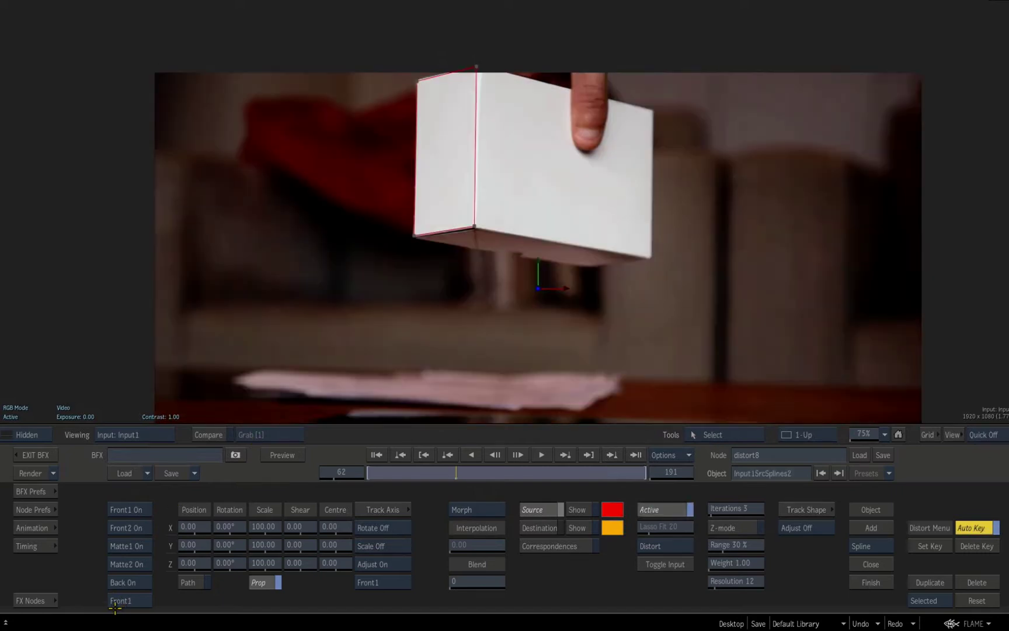
pyautogui.click(120, 601)
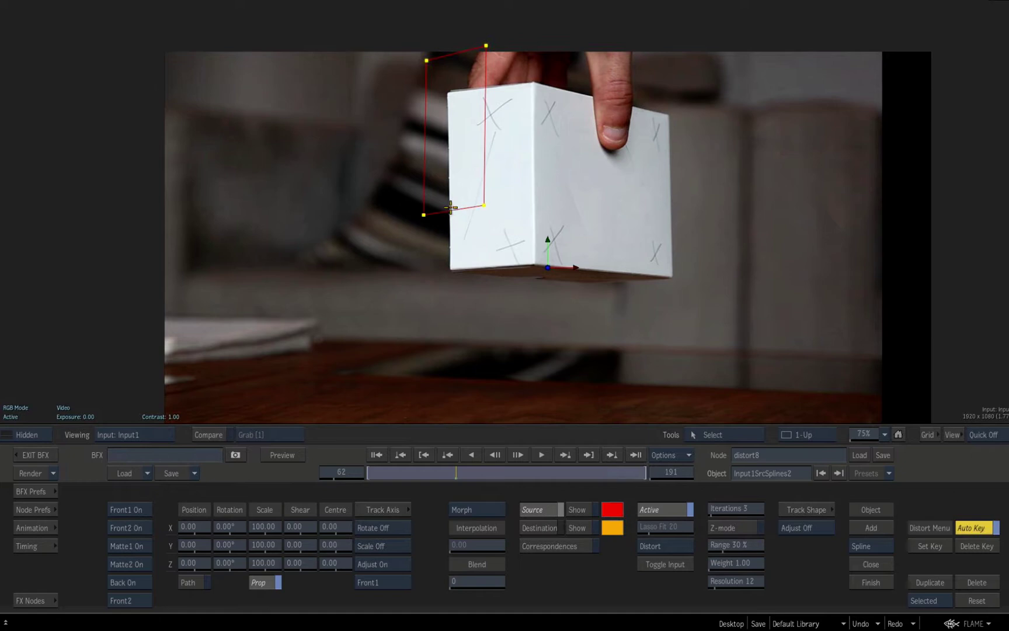
pyautogui.moveTo(354, 25); pyautogui.dragTo(578, 309)
pyautogui.moveTo(484, 44); pyautogui.dragTo(533, 83)
pyautogui.moveTo(479, 194); pyautogui.dragTo(513, 243)
pyautogui.moveTo(506, 239); pyautogui.dragTo(535, 263)
pyautogui.moveTo(446, 247); pyautogui.dragTo(452, 270)
# Step: Check the splines in both input views and the batch schematic connections, and reopen the Distort node
pyautogui.press('F2')
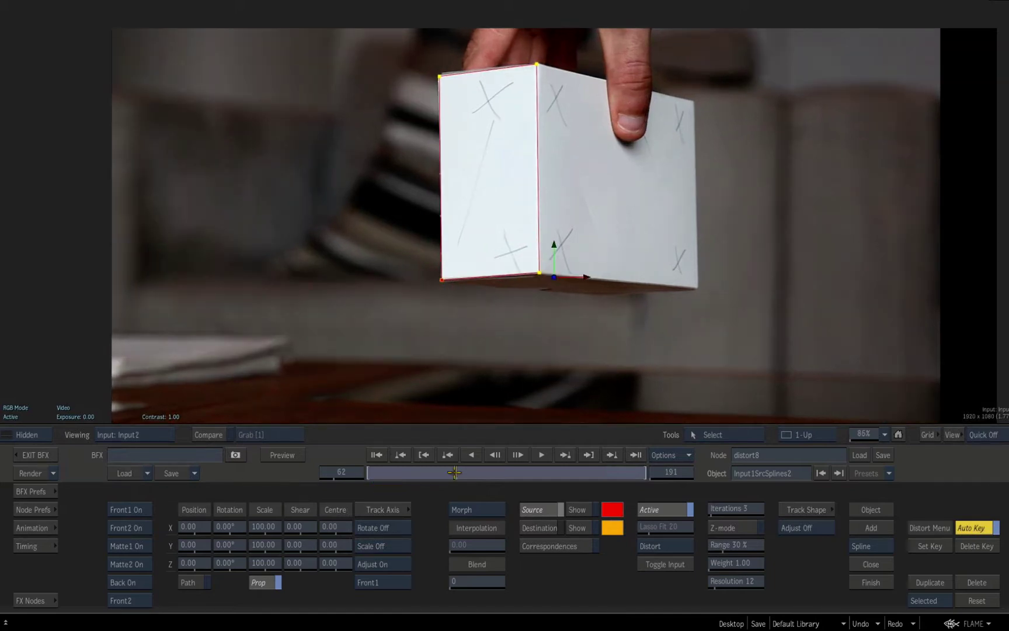
pyautogui.press('F1')
pyautogui.moveTo(452, 474)
pyautogui.mouseDown()
pyautogui.moveTo(479, 479)
pyautogui.moveTo(457, 477)
pyautogui.mouseUp()
pyautogui.press('F2')
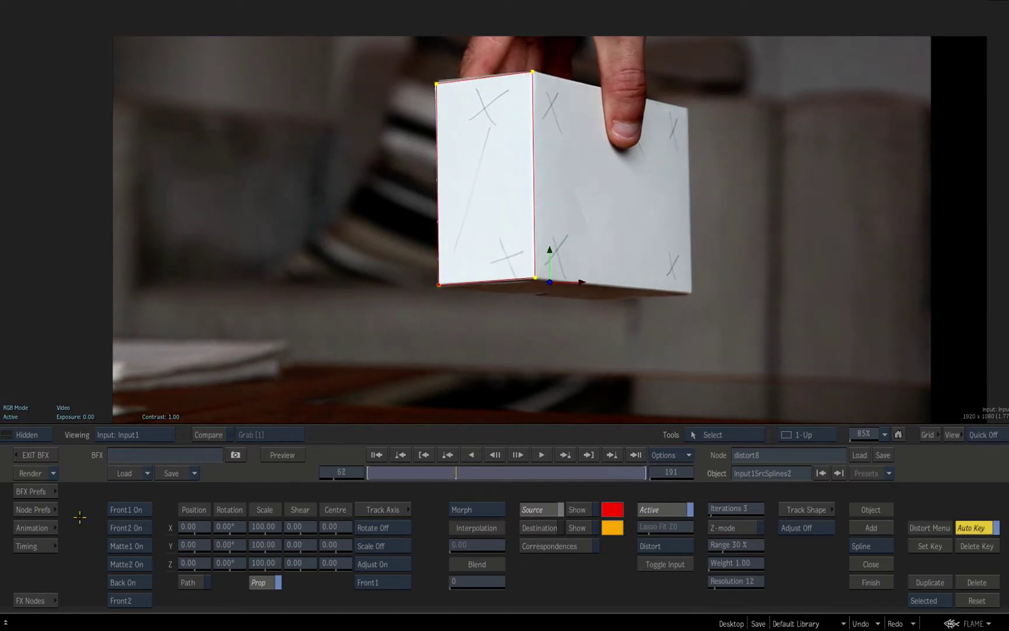
pyautogui.press('F4')
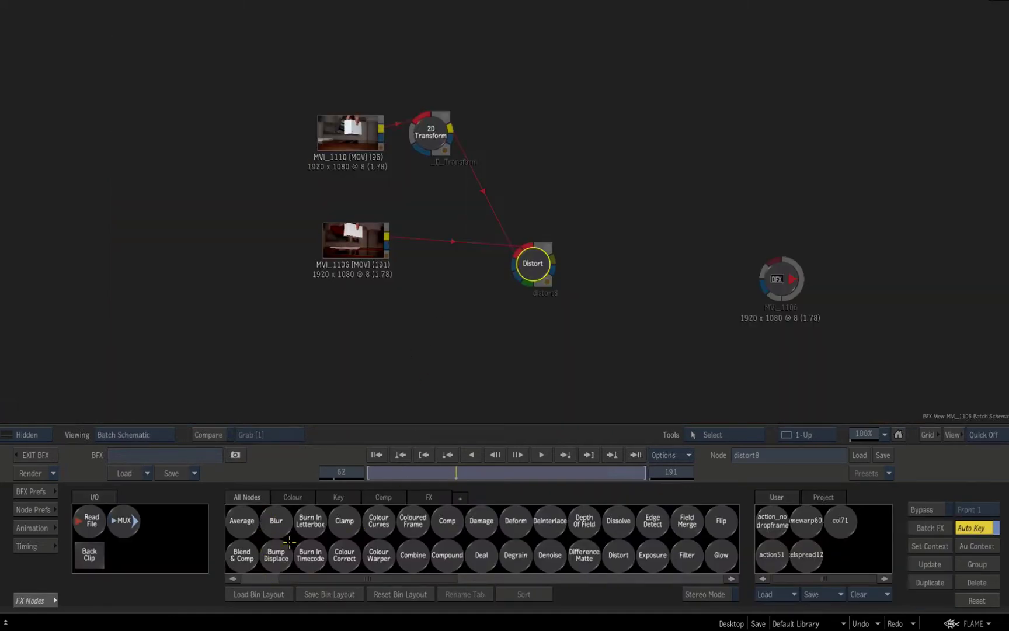
pyautogui.doubleClick(530, 268)
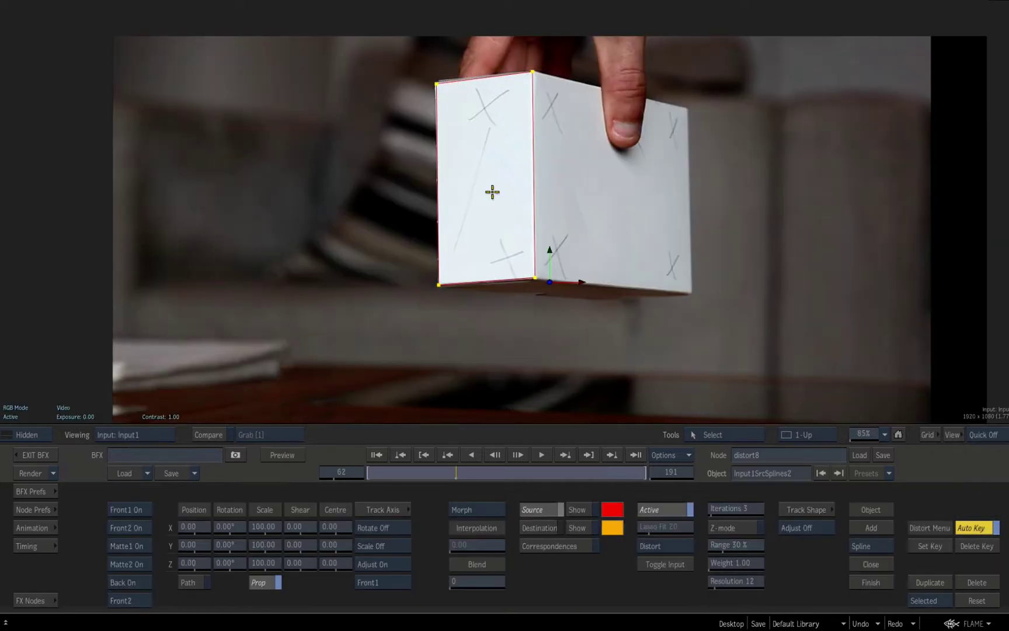
pyautogui.moveTo(460, 326); pyautogui.dragTo(438, 425)
pyautogui.press('F2')
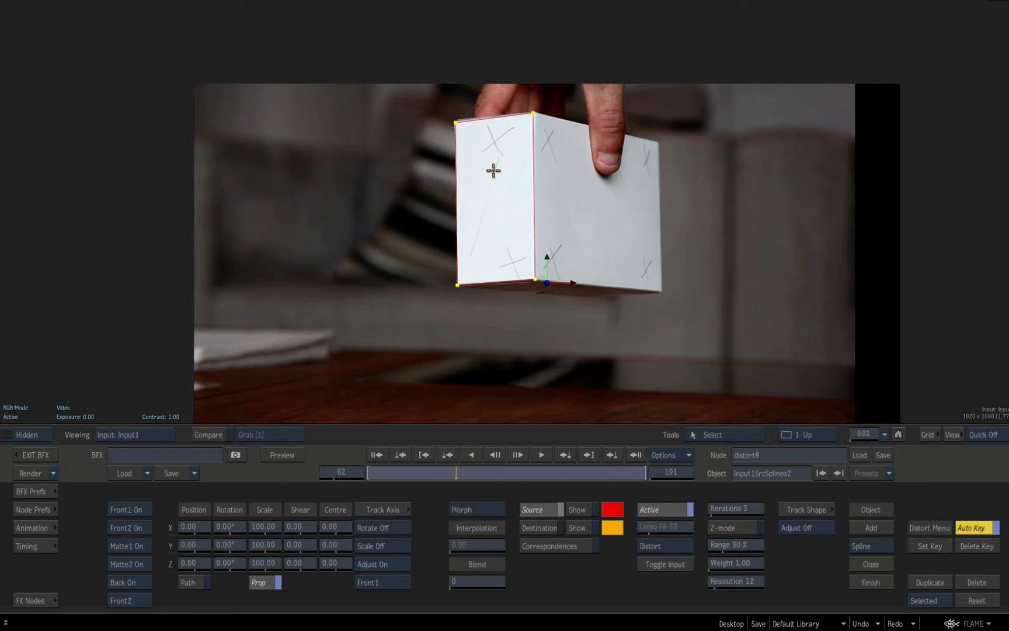
# Step: Display Front1, enable Rotate for axis tracking, and place two trackers on the bottom corners of the box's narrow side face
pyautogui.click(120, 601)
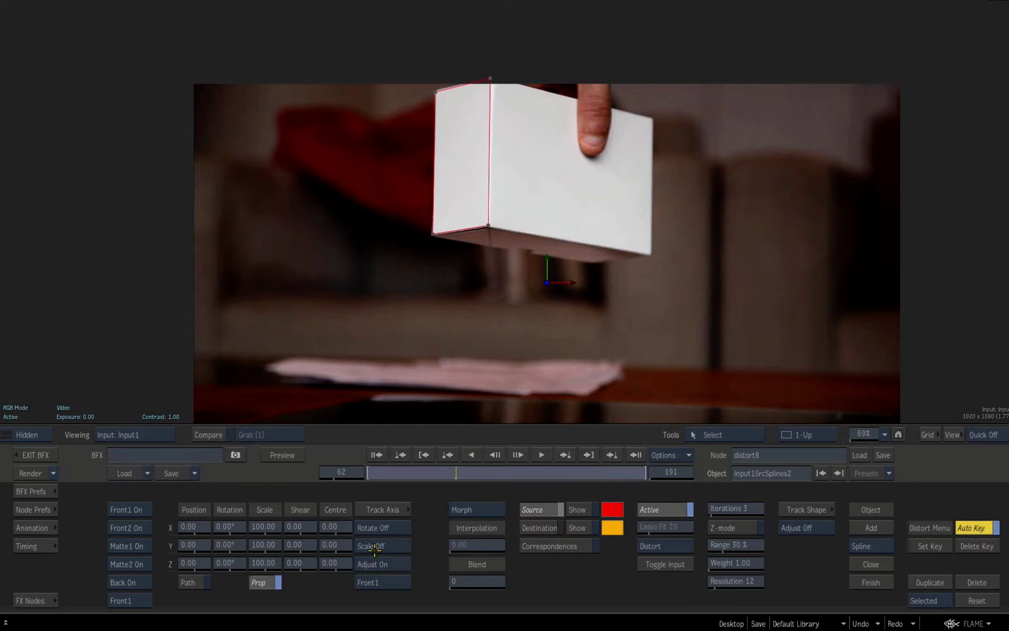
pyautogui.click(377, 528)
pyautogui.click(376, 507)
pyautogui.moveTo(447, 334); pyautogui.dragTo(507, 218)
pyautogui.moveTo(507, 217); pyautogui.dragTo(418, 237)
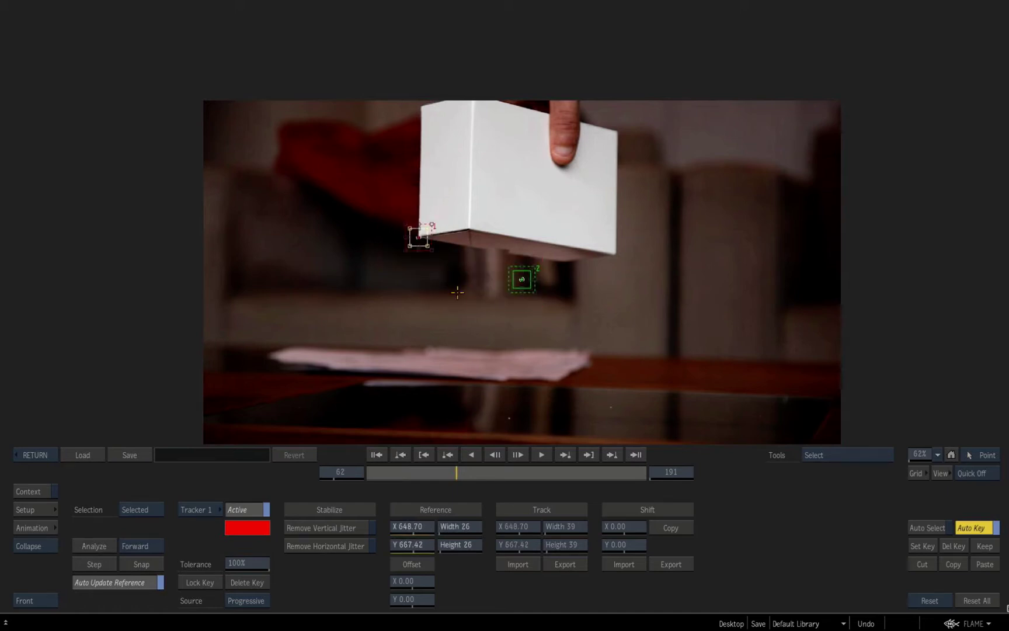
pyautogui.moveTo(526, 280); pyautogui.dragTo(470, 234)
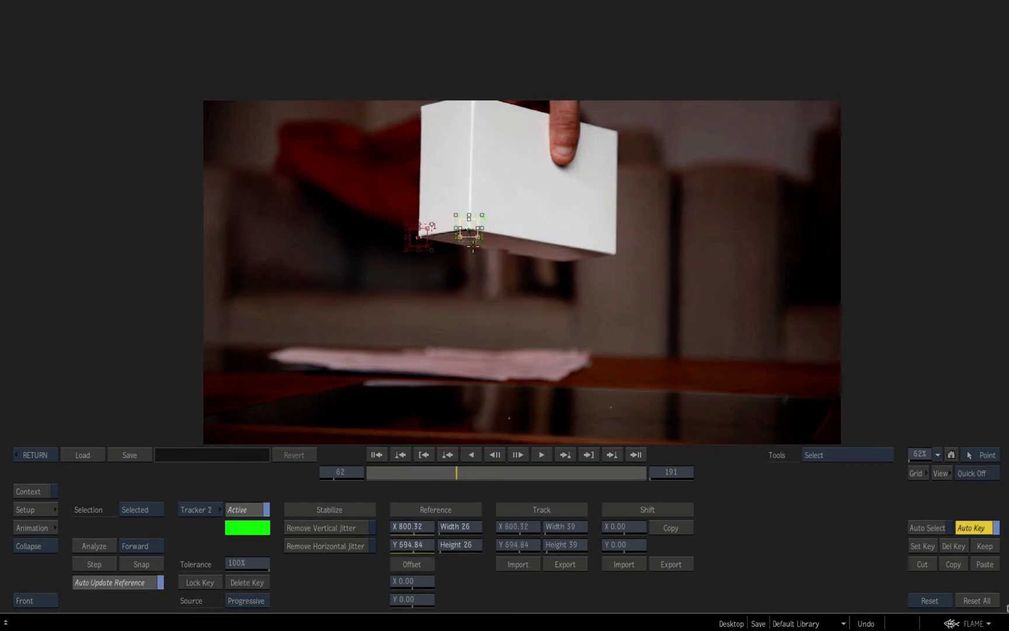
# Step: Analyze both trackers forward from frame 62 and return to the Distort node
pyautogui.click(94, 546)
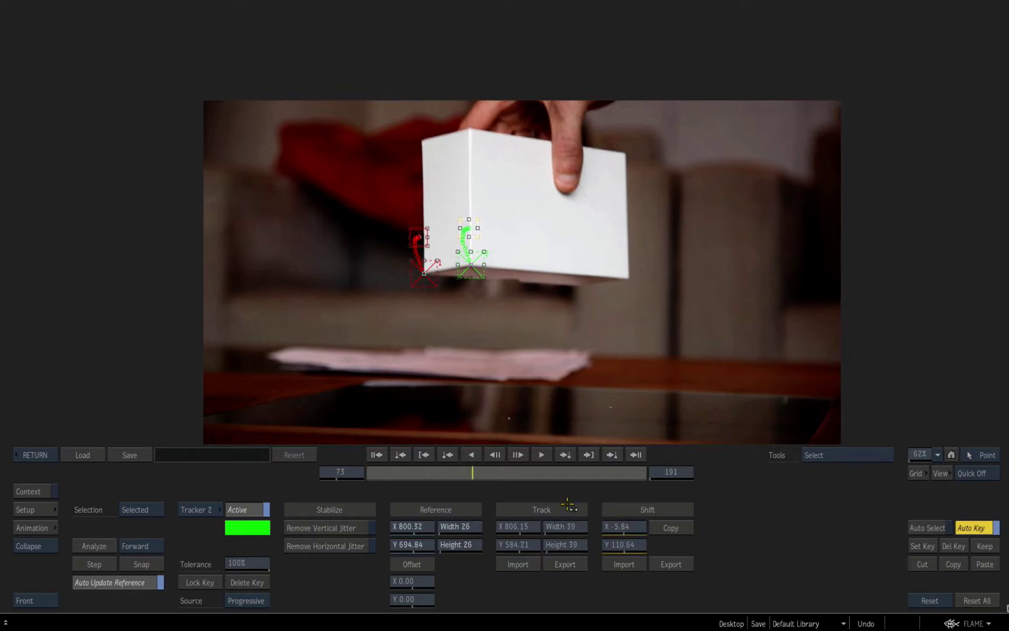
pyautogui.moveTo(471, 476)
pyautogui.mouseDown()
pyautogui.moveTo(456, 476)
pyautogui.moveTo(464, 473)
pyautogui.mouseUp()
pyautogui.click(18, 452)
# Step: Check the tracked spline against the boxes in the result, Front1 and Front2 views across several frames
pyautogui.press('F4')
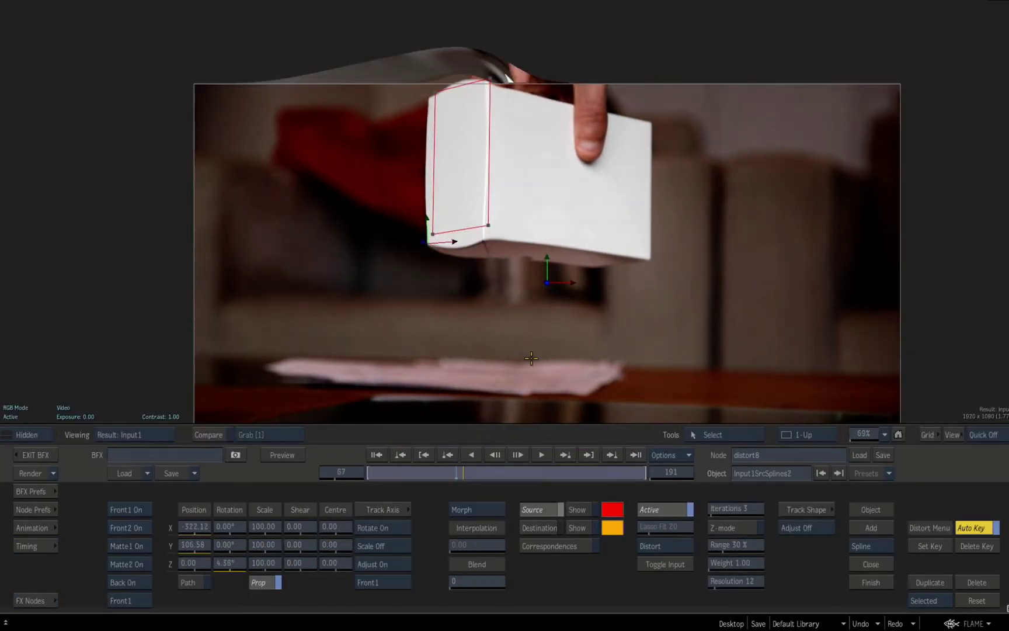
pyautogui.click(465, 475)
pyautogui.press('F1')
pyautogui.click(123, 595)
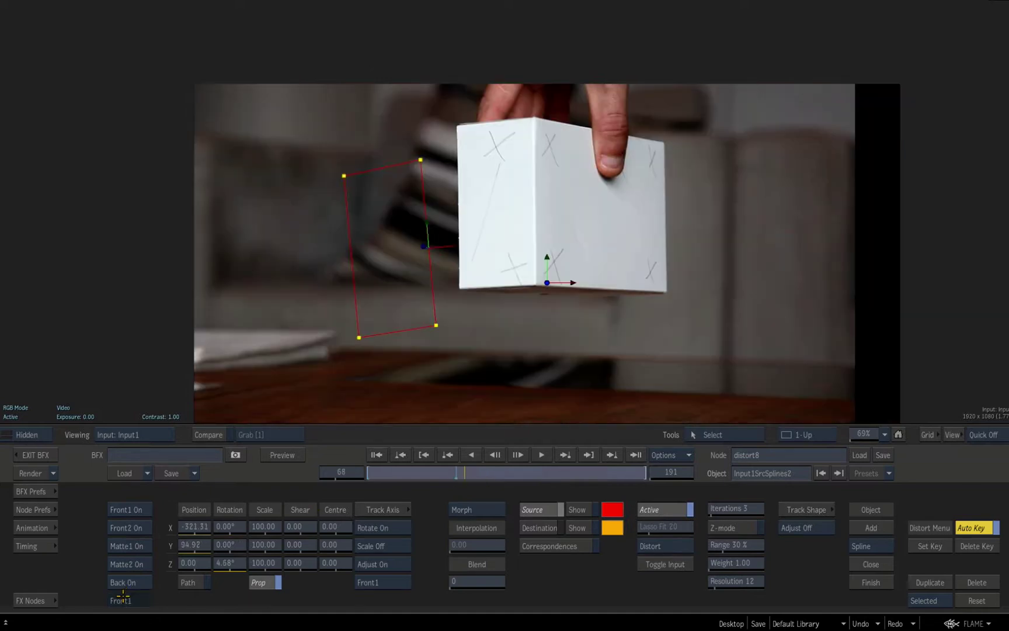
pyautogui.click(123, 597)
pyautogui.moveTo(476, 476)
pyautogui.mouseDown()
pyautogui.moveTo(438, 474)
pyautogui.moveTo(472, 474)
pyautogui.mouseUp()
# Step: Pull the tracked source axis out of the second spline group and move that group's destination axis above its source spline
pyautogui.press('Escape')
pyautogui.click(611, 219)
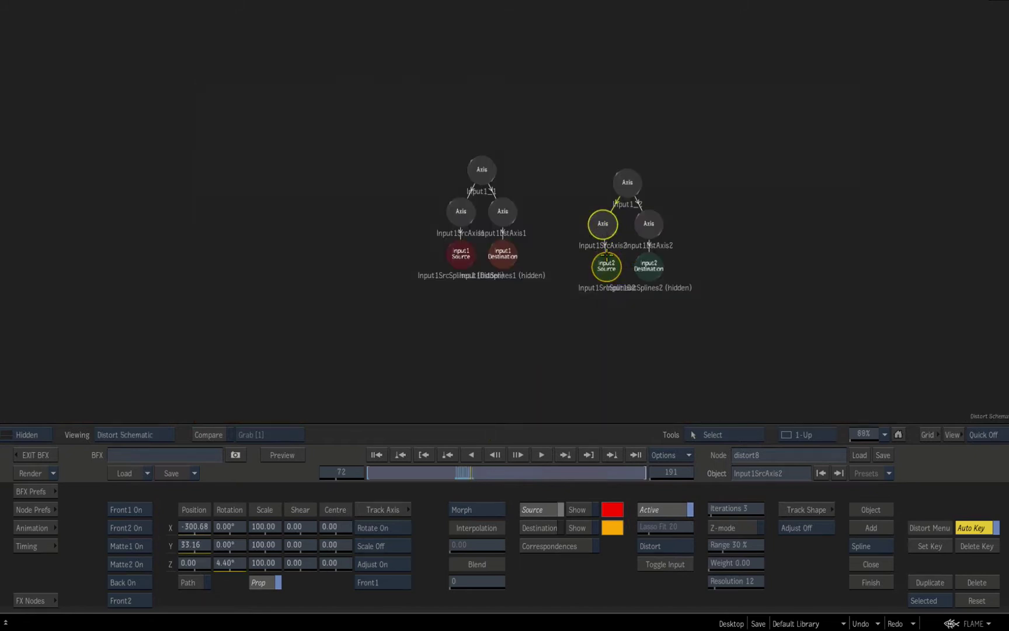
pyautogui.moveTo(603, 225); pyautogui.dragTo(622, 127)
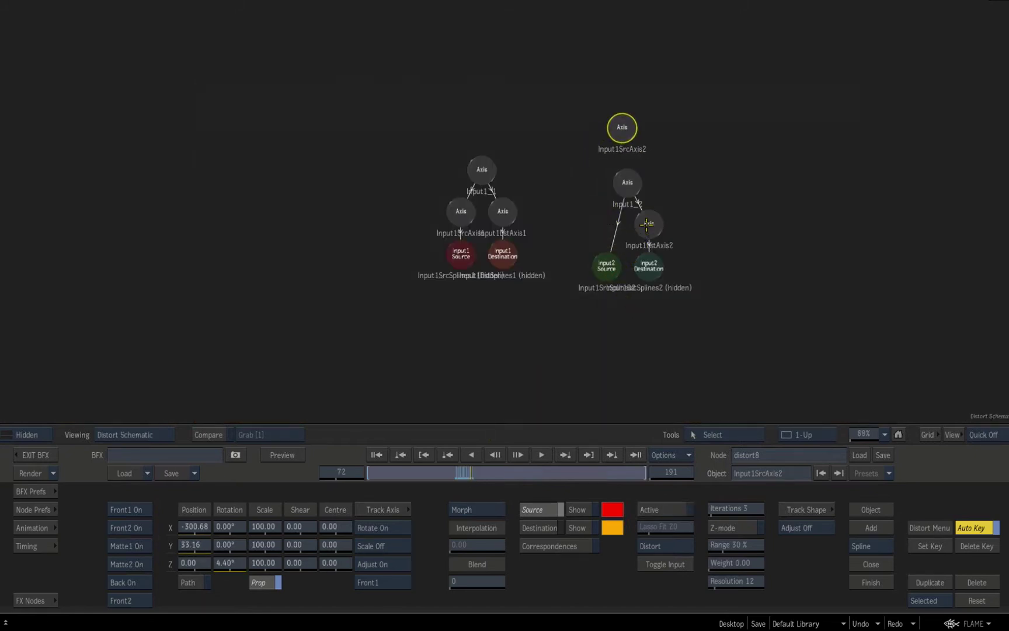
pyautogui.moveTo(646, 224); pyautogui.dragTo(610, 225)
pyautogui.press('F1')
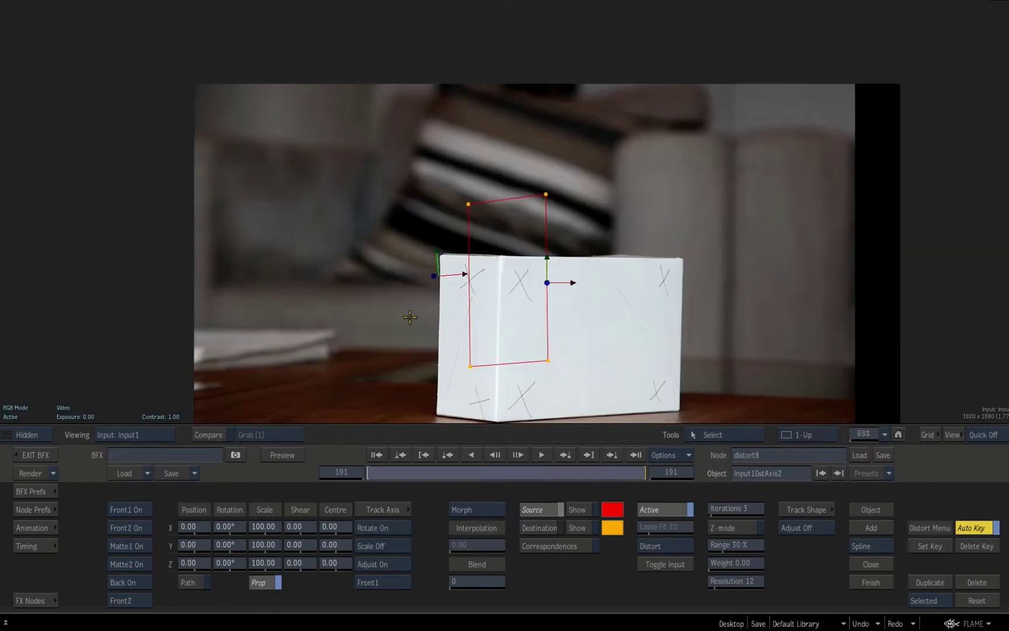
# Step: Go to frame 62 and display Front1, framed closely on the box's narrow side face
pyautogui.moveTo(402, 367); pyautogui.dragTo(412, 338)
pyautogui.click(342, 471)
pyautogui.write('6')
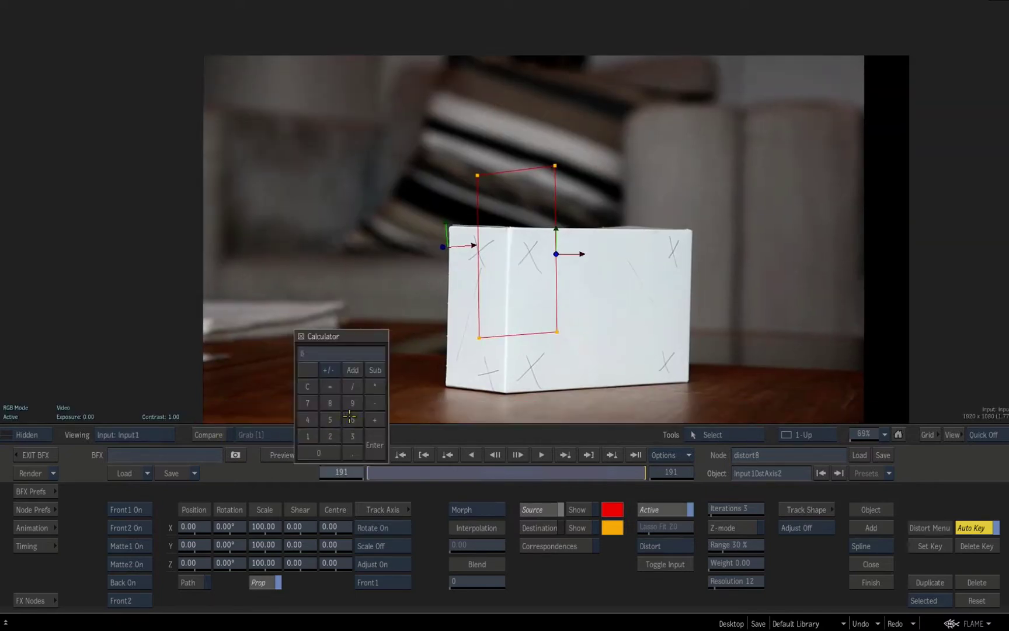
pyautogui.write('2')
pyautogui.press('Return')
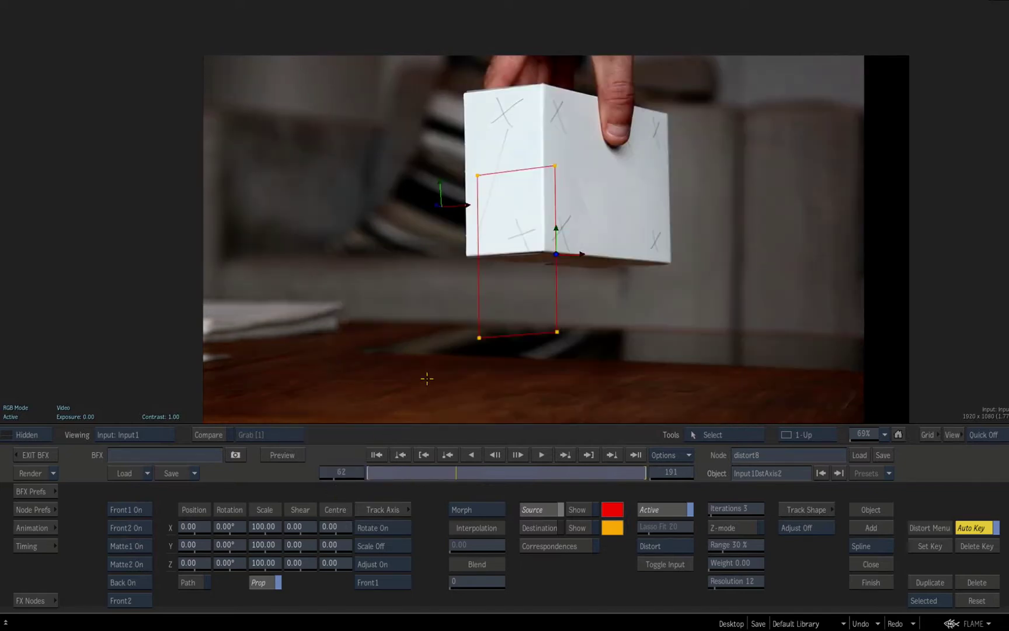
pyautogui.click(121, 600)
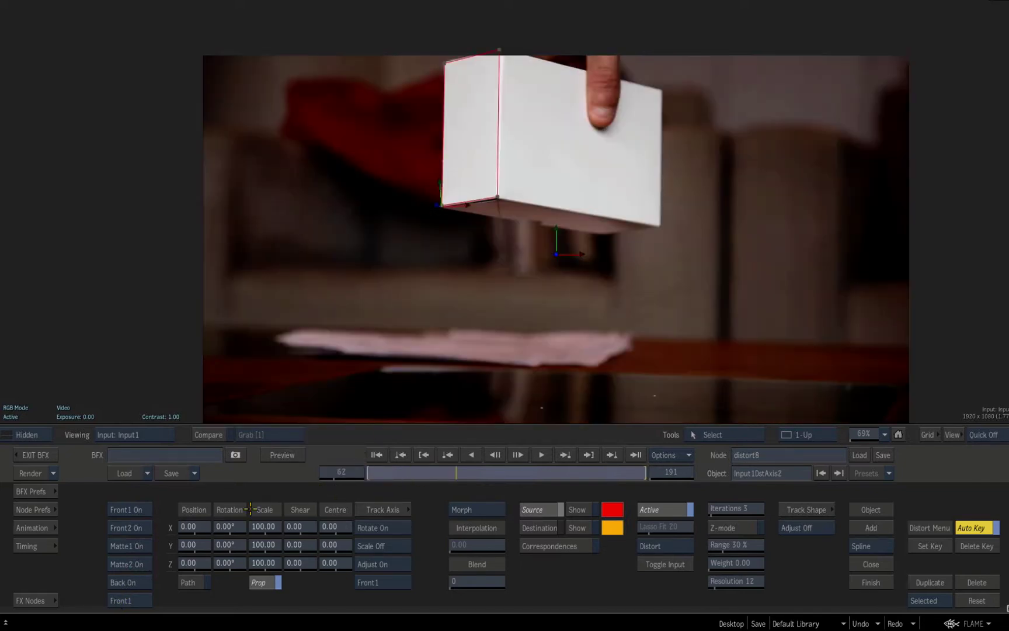
pyautogui.moveTo(392, 326); pyautogui.dragTo(453, 272)
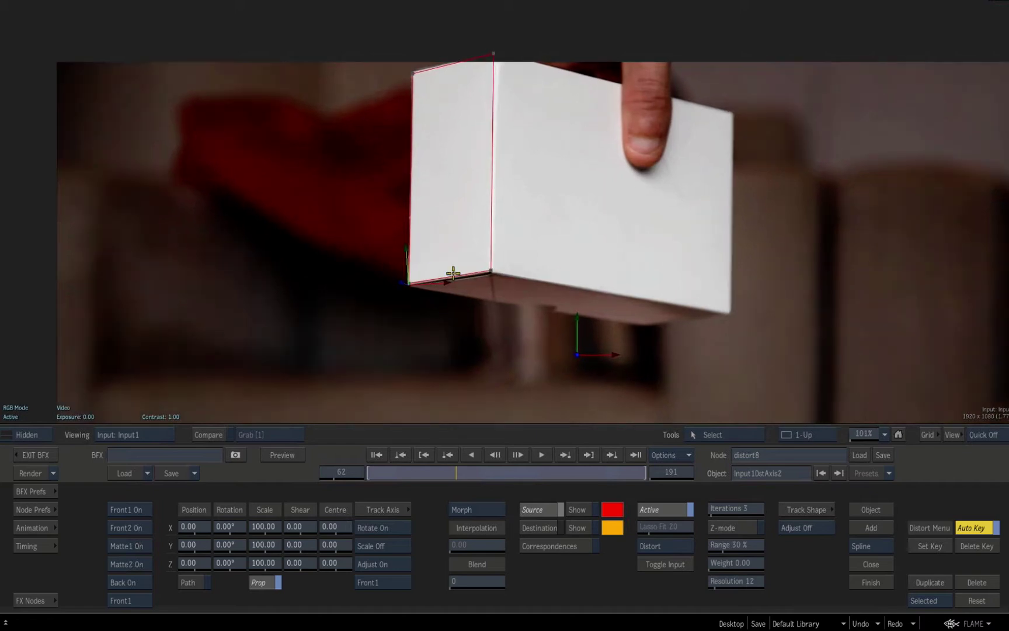
# Step: Select the Front1 source spline and, at frame 72, move all its points down onto the box's narrow side face
pyautogui.click(453, 273)
pyautogui.click(341, 472)
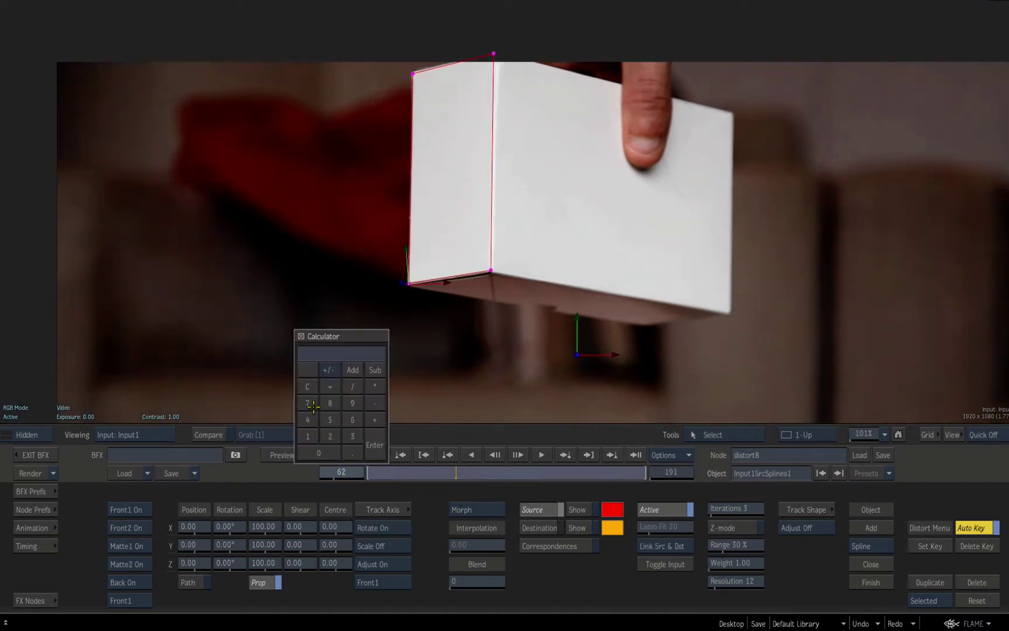
pyautogui.write('72')
pyautogui.press('Return')
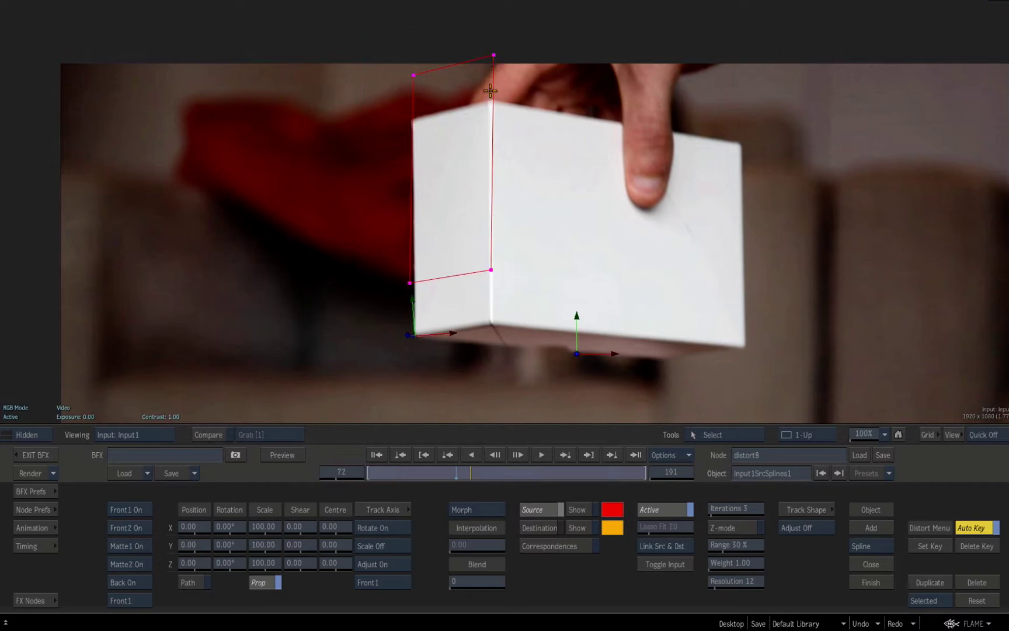
pyautogui.moveTo(501, 33); pyautogui.dragTo(308, 389)
pyautogui.moveTo(488, 269); pyautogui.dragTo(489, 316)
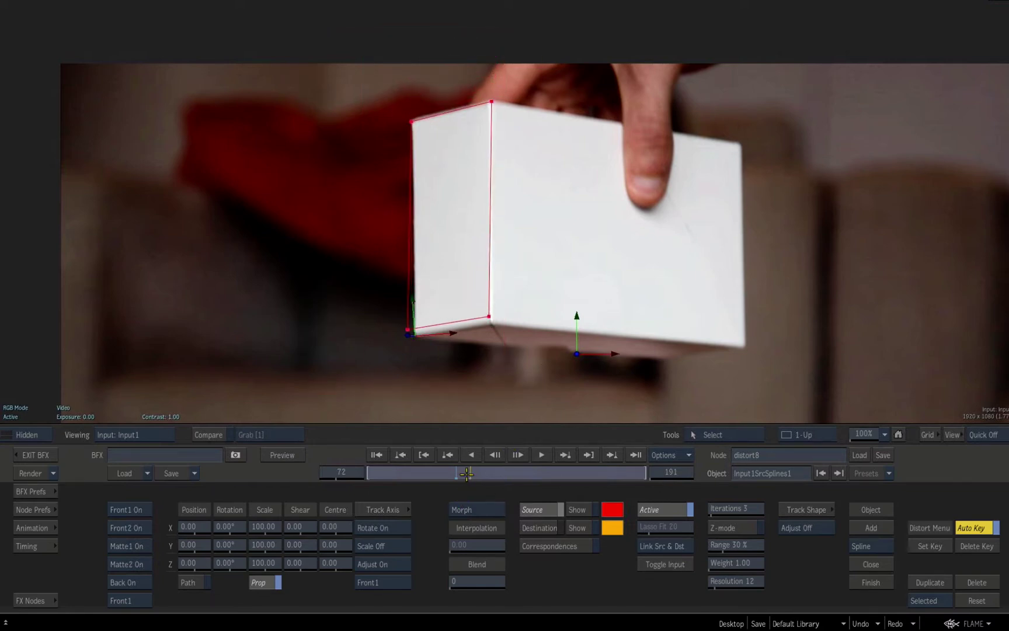
# Step: At a frame between 66 and 72, shift the Front1 spline onto the side face and raise its upper corners slightly
pyautogui.moveTo(467, 474); pyautogui.dragTo(465, 474)
pyautogui.moveTo(487, 299); pyautogui.dragTo(479, 292)
pyautogui.moveTo(375, 51); pyautogui.dragTo(492, 132)
pyautogui.moveTo(483, 77); pyautogui.dragTo(484, 72)
# Step: At frame 66, align the Front1 spline's corner points with the corners of the box's narrow side face
pyautogui.press('Left')
pyautogui.press('Left')
pyautogui.press('Left')
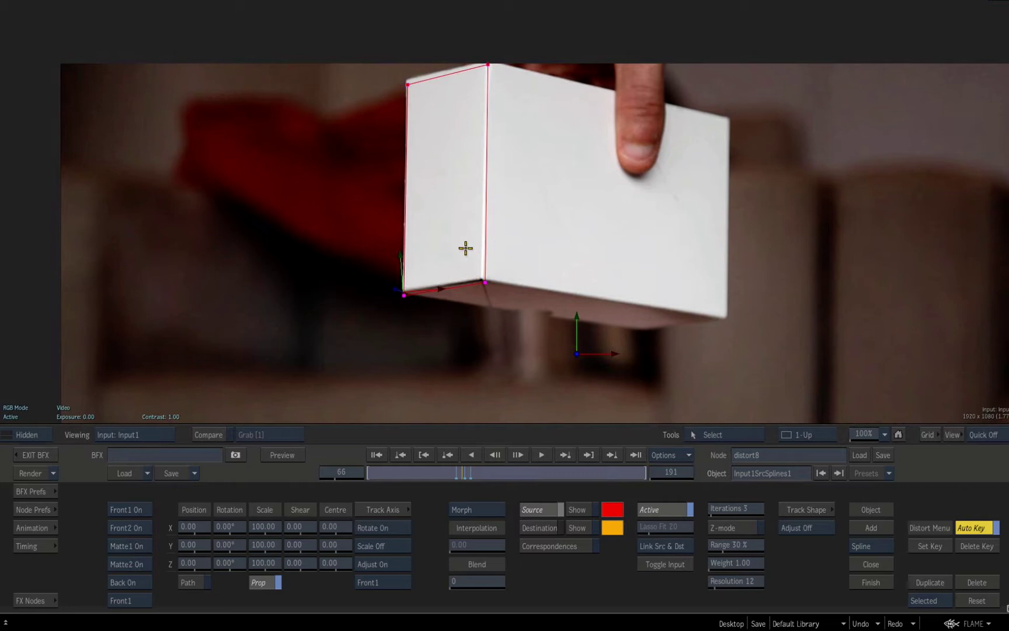
pyautogui.moveTo(483, 286); pyautogui.dragTo(481, 281)
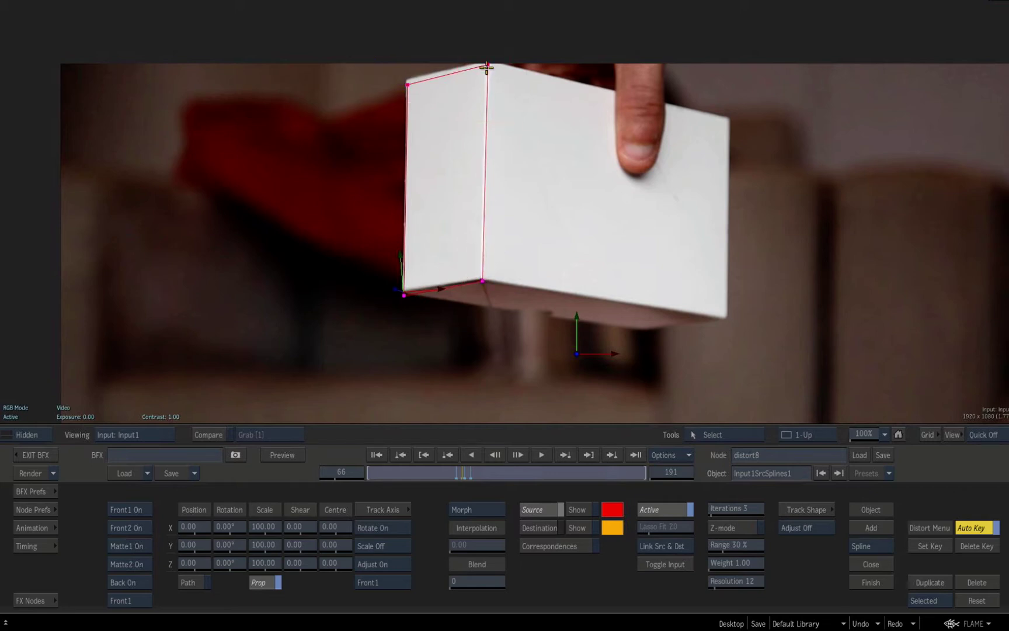
pyautogui.moveTo(487, 68); pyautogui.dragTo(487, 62)
pyautogui.moveTo(404, 296); pyautogui.dragTo(402, 291)
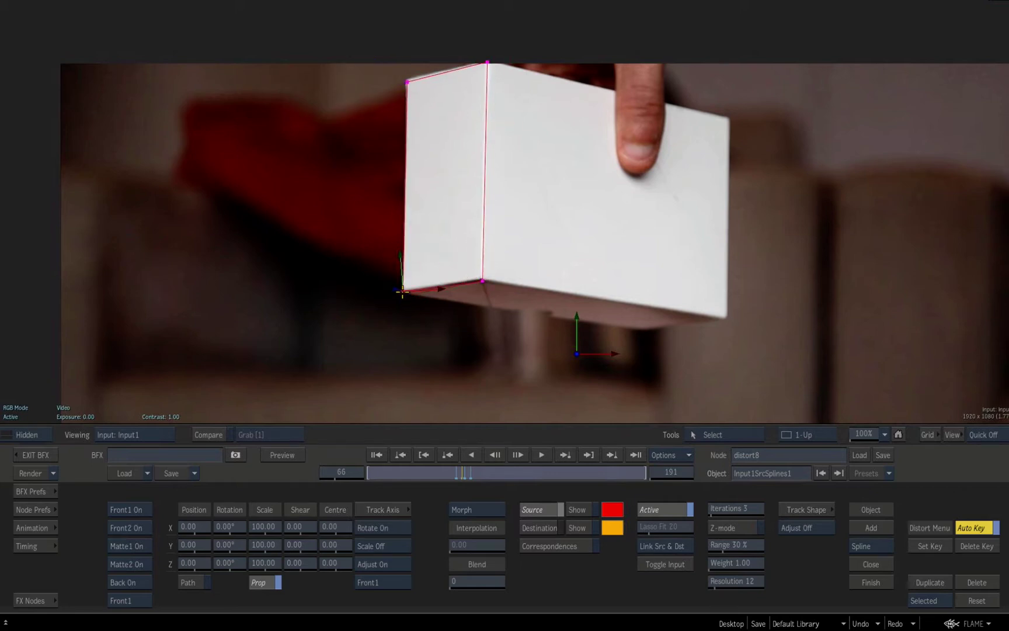
# Step: At frame 64, nudge the Front1 spline's upper corner points to match the box's top edge
pyautogui.press('Left')
pyautogui.press('Left')
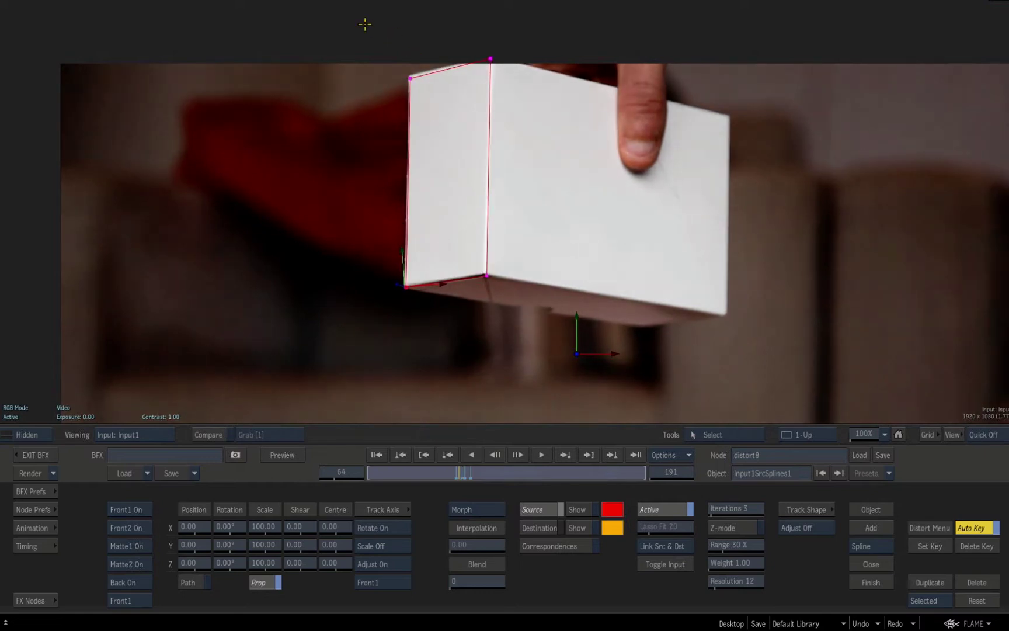
pyautogui.moveTo(484, 63); pyautogui.dragTo(483, 60)
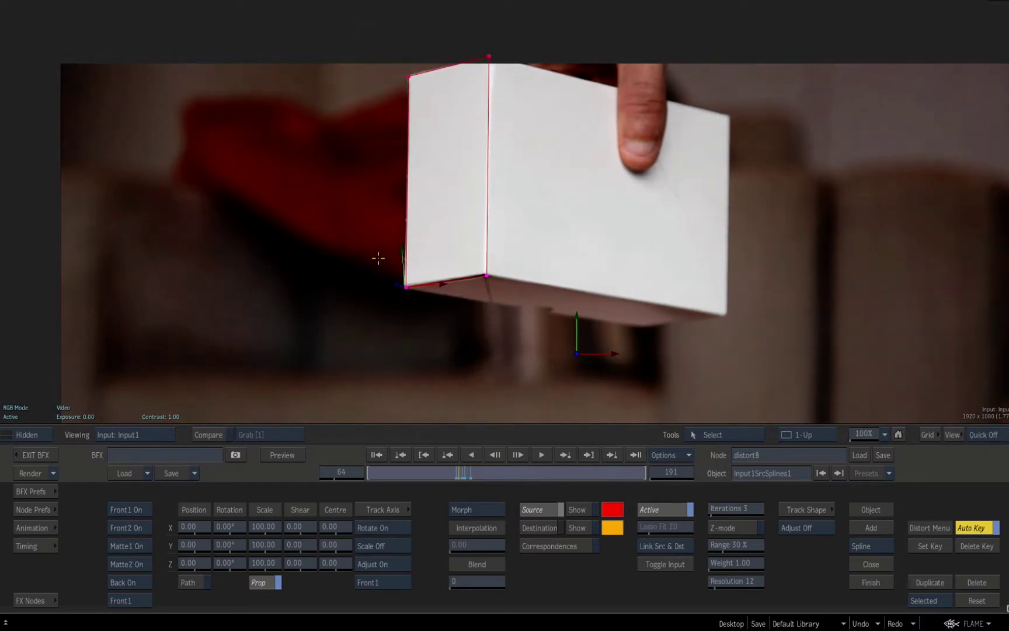
# Step: Advance to frame 69 and refine the four corner points of the Front1 spline against the side face
pyautogui.press('Right')
pyautogui.press('Right')
pyautogui.press('Right')
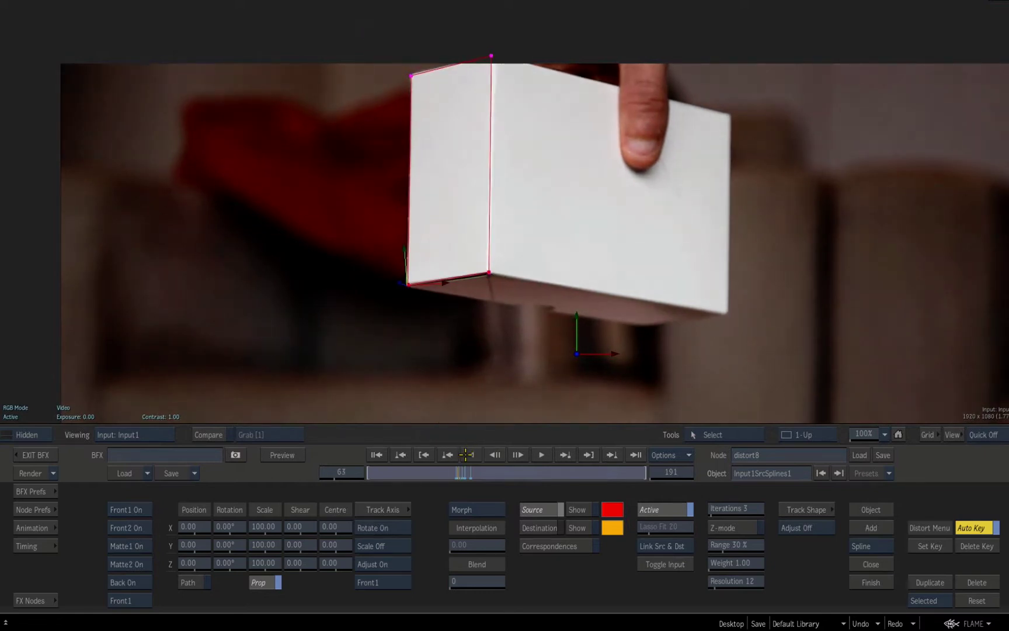
pyautogui.press('Right')
pyautogui.press('Right')
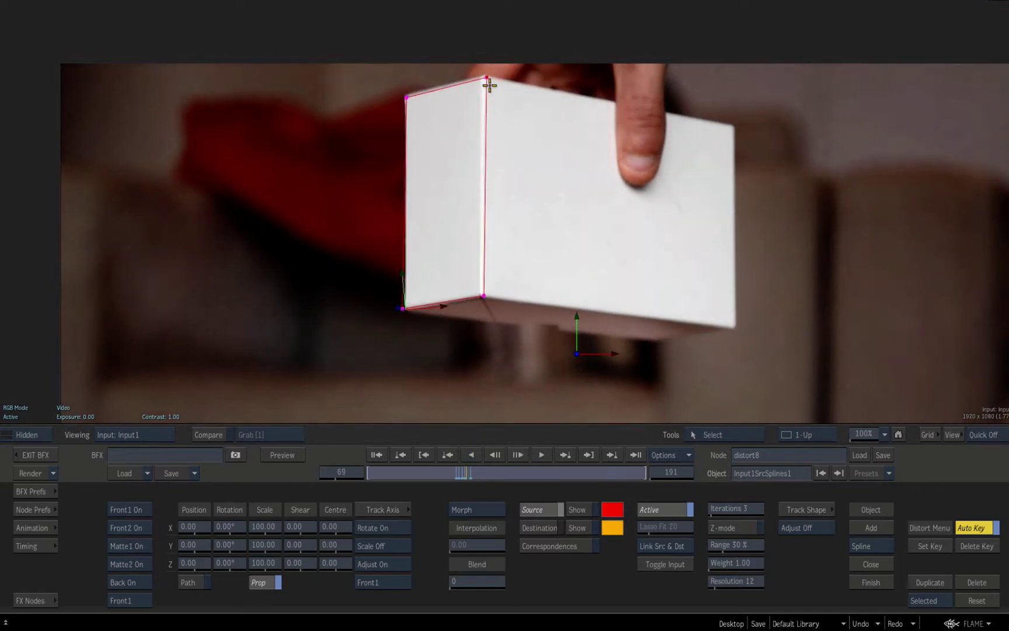
pyautogui.moveTo(489, 85); pyautogui.dragTo(485, 86)
pyautogui.moveTo(483, 295); pyautogui.dragTo(479, 293)
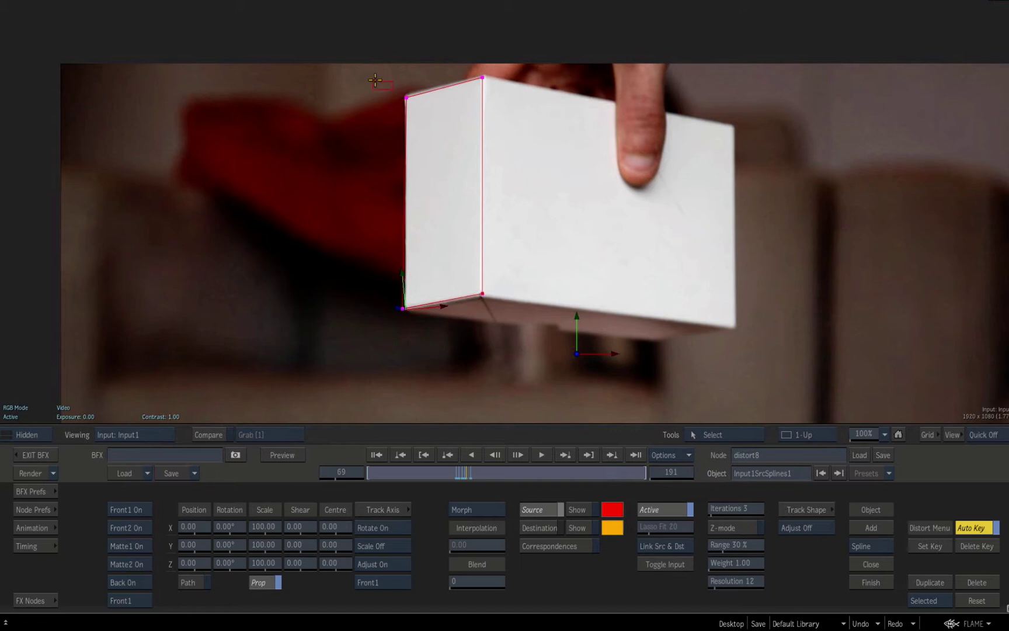
pyautogui.moveTo(409, 100); pyautogui.dragTo(407, 98)
pyautogui.moveTo(403, 308); pyautogui.dragTo(404, 308)
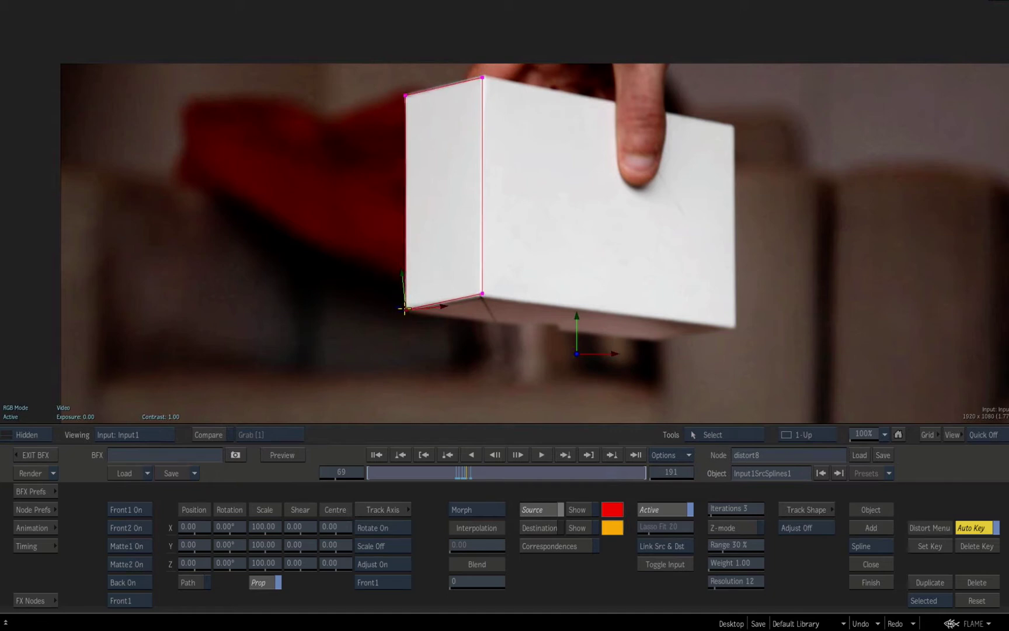
# Step: At frame 70, refine the Front1 spline's corner points along the side face's upper and lower edges
pyautogui.press('Right')
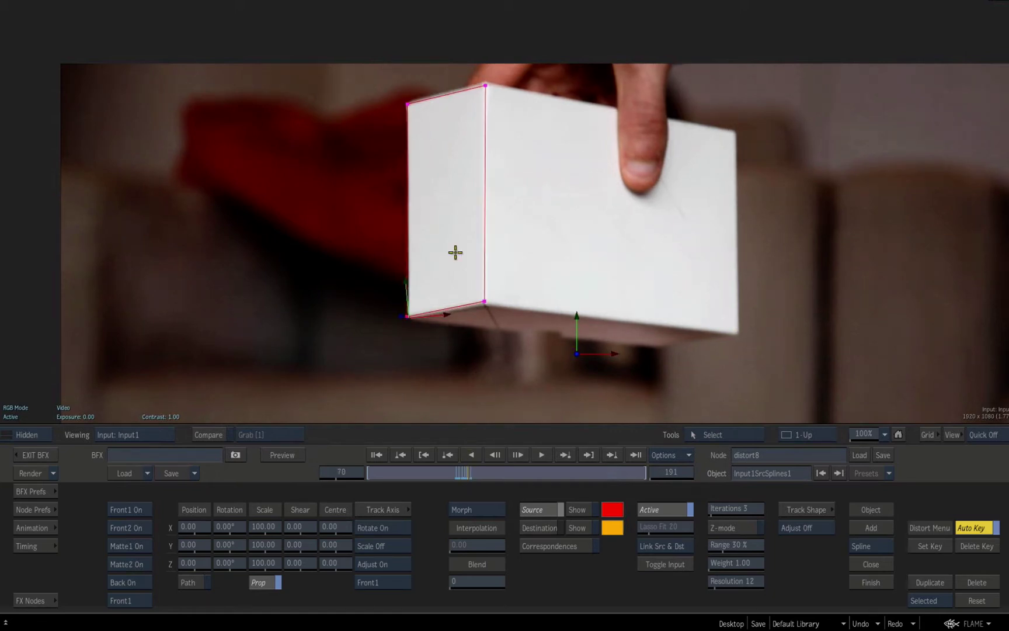
pyautogui.moveTo(406, 106); pyautogui.dragTo(407, 103)
pyautogui.moveTo(485, 85); pyautogui.dragTo(484, 82)
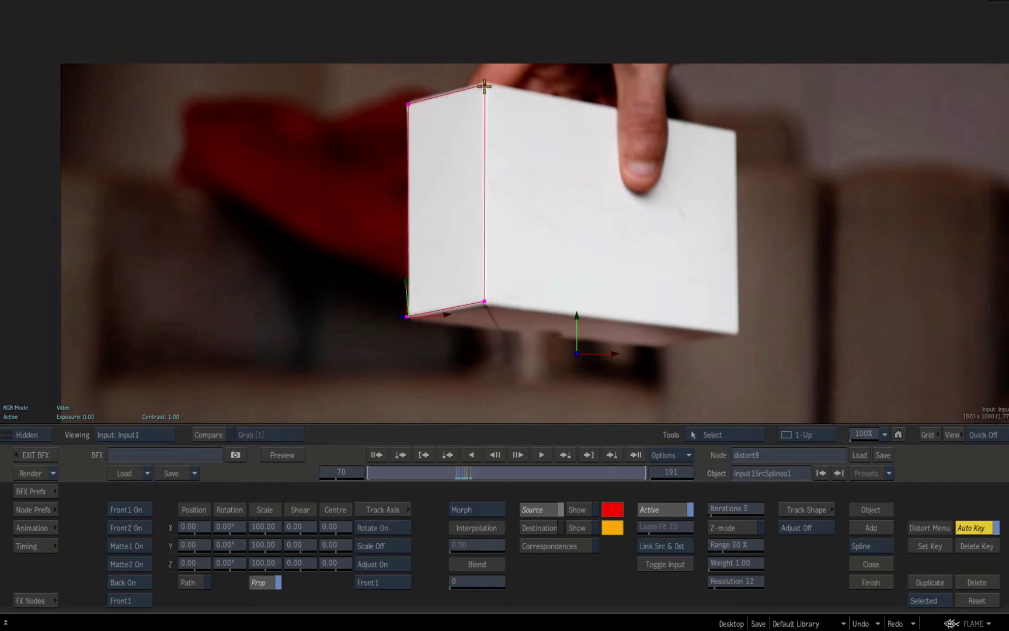
pyautogui.moveTo(483, 300); pyautogui.dragTo(484, 303)
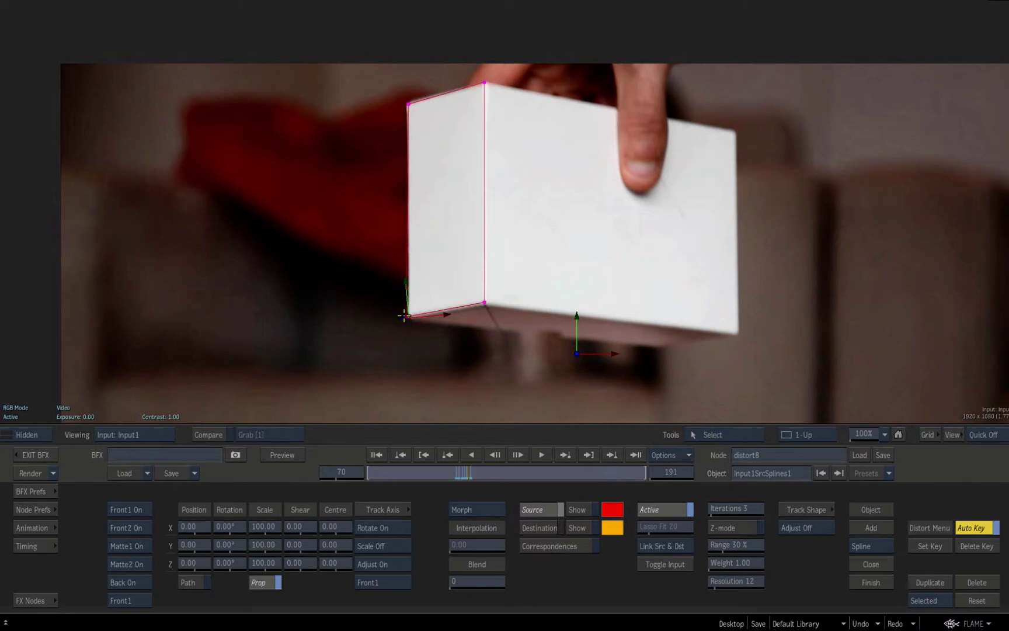
# Step: At frame 71, align the Front1 spline's corner points with the box's side face
pyautogui.press('Right')
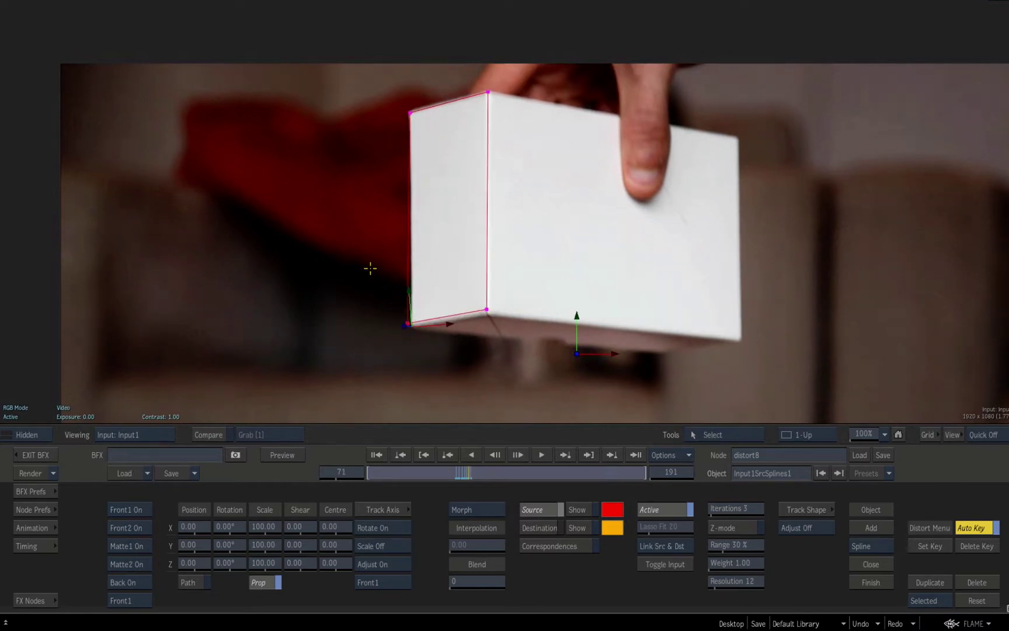
pyautogui.moveTo(407, 325); pyautogui.dragTo(411, 327)
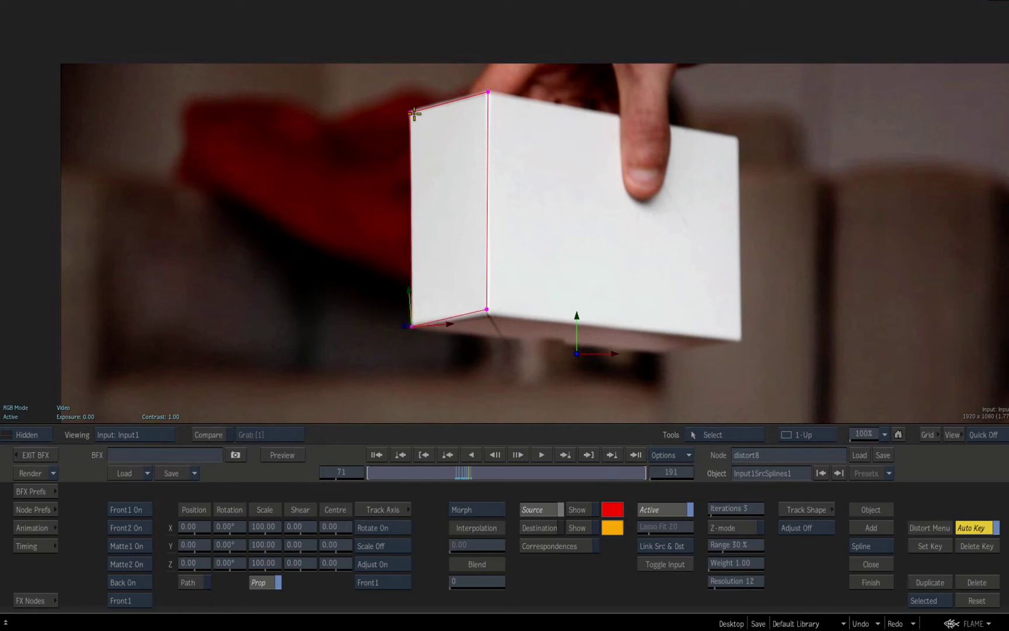
pyautogui.moveTo(488, 92); pyautogui.dragTo(486, 93)
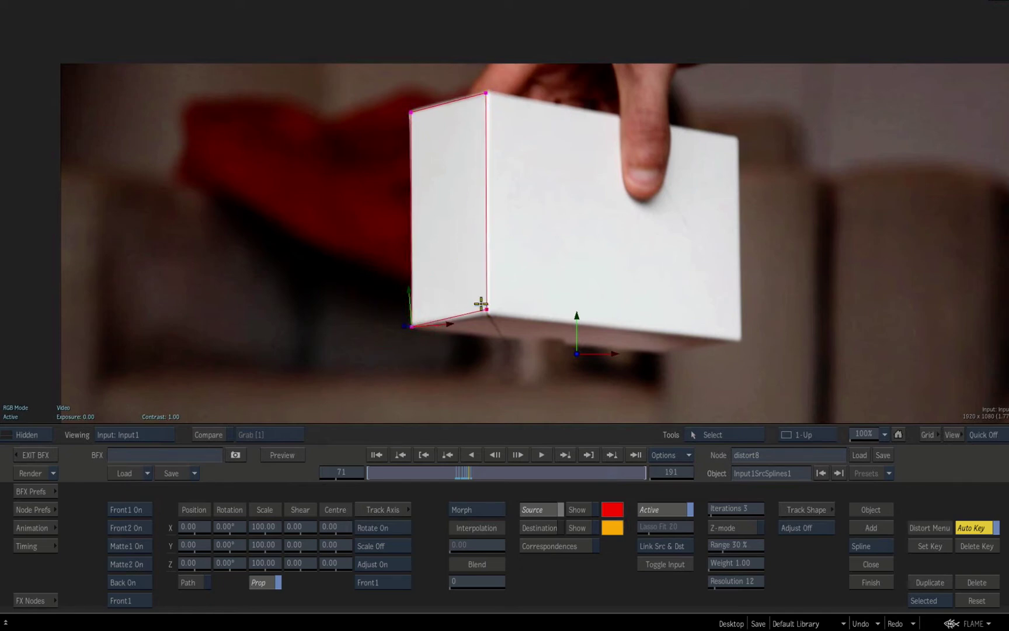
pyautogui.moveTo(487, 309); pyautogui.dragTo(486, 311)
# Step: At frame 72, place each corner point of the Front1 spline exactly on the side face's corners
pyautogui.press('Right')
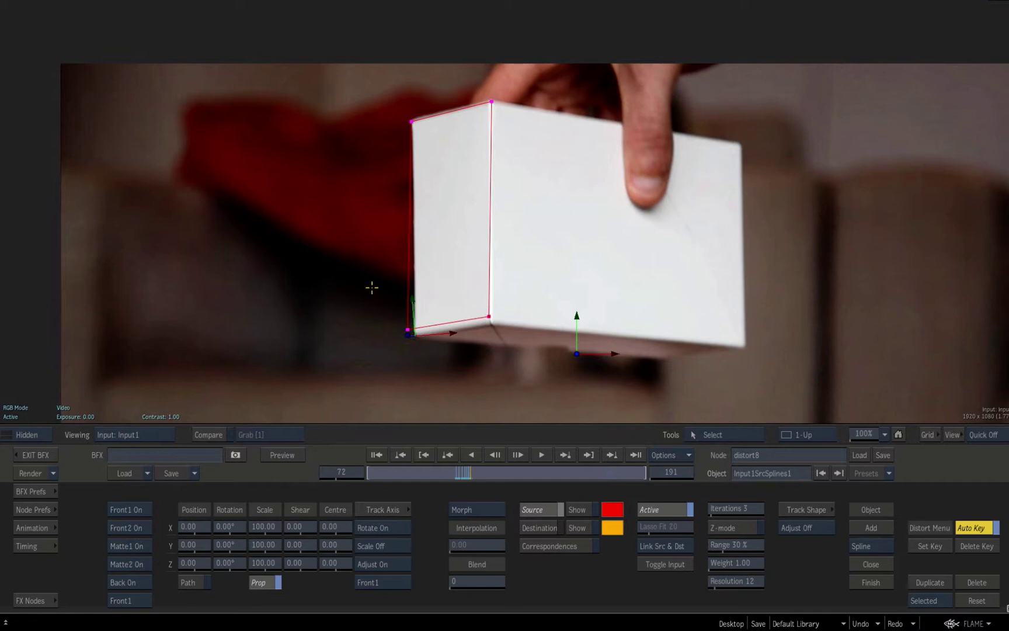
pyautogui.moveTo(410, 337); pyautogui.dragTo(414, 335)
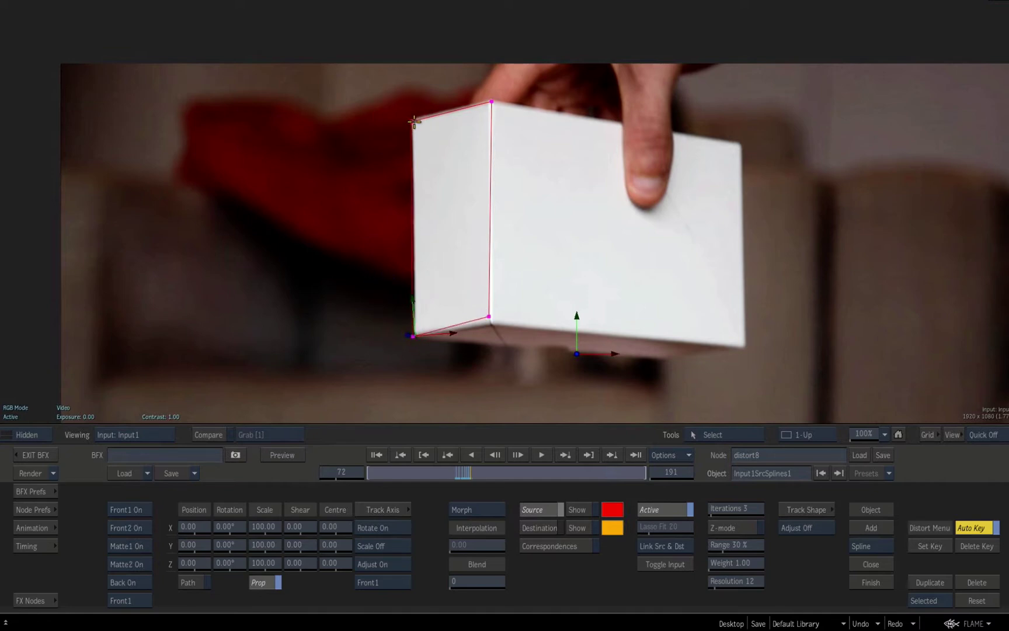
pyautogui.moveTo(412, 122); pyautogui.dragTo(413, 121)
pyautogui.moveTo(491, 101); pyautogui.dragTo(487, 103)
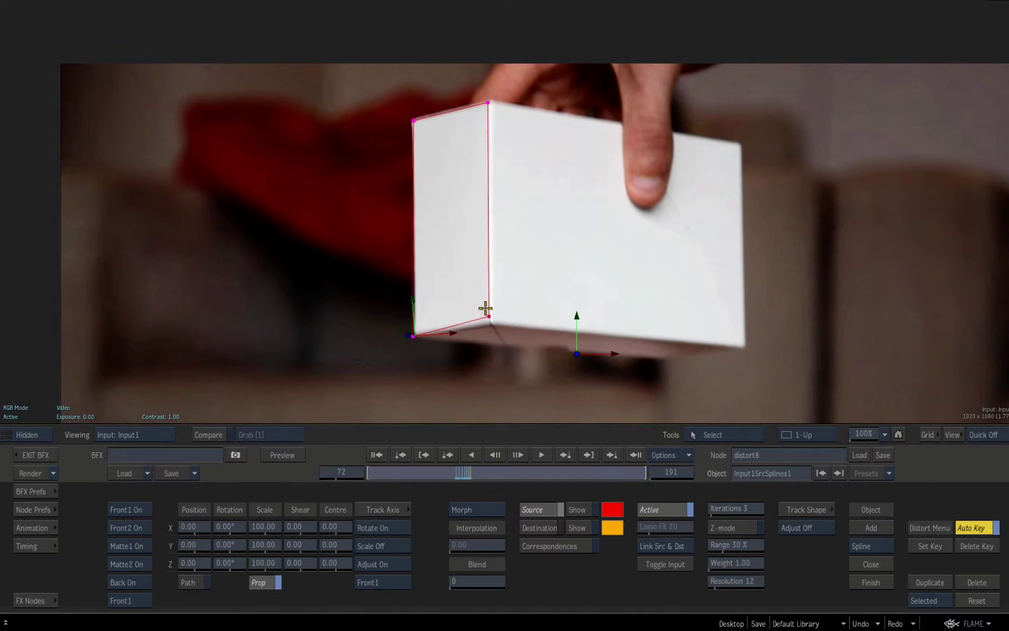
pyautogui.moveTo(489, 315); pyautogui.dragTo(490, 322)
# Step: Review the refitted Front1 spline across neighbouring frames and compare the result view with the input at frame 67
pyautogui.moveTo(465, 473); pyautogui.dragTo(464, 472)
pyautogui.press('Left')
pyautogui.press('Right')
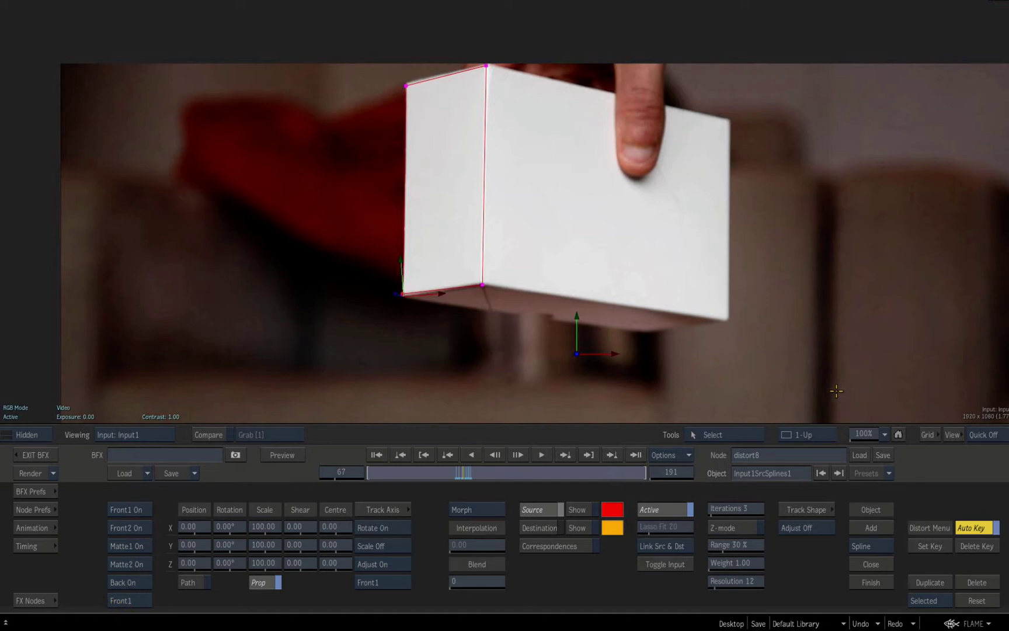
pyautogui.press('F4')
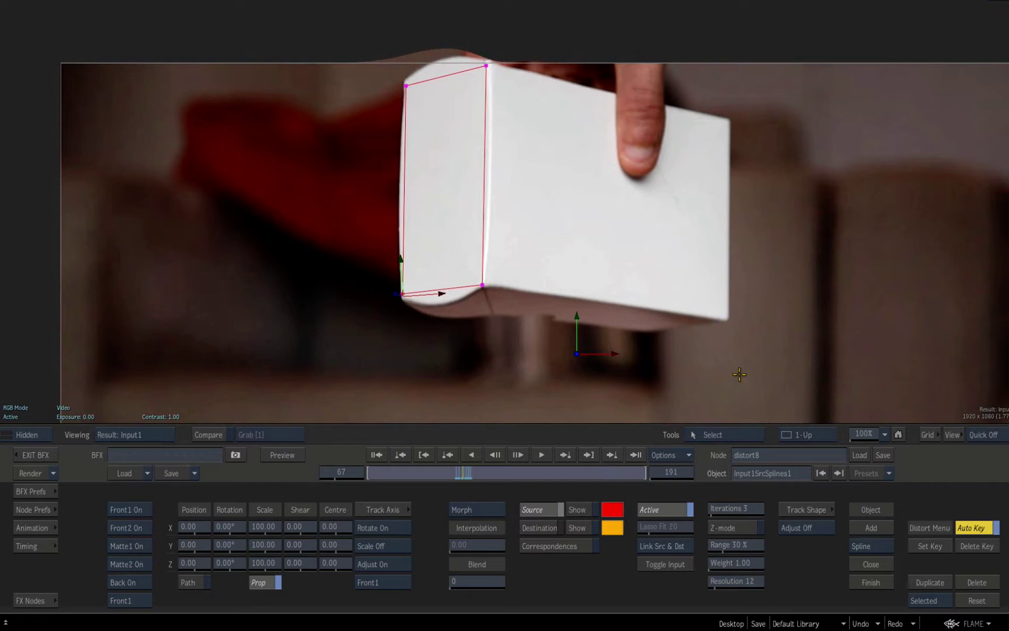
pyautogui.press('F1')
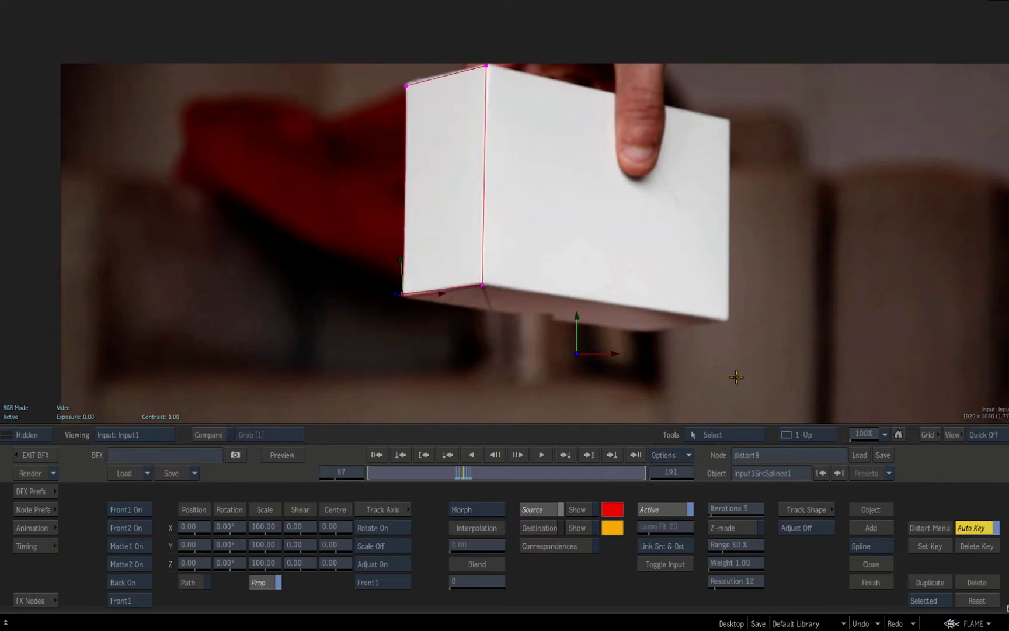
# Step: Display Front2, go to frame 62, and move the whole second source spline onto the marked box's narrow side face
pyautogui.click(130, 600)
pyautogui.moveTo(460, 395); pyautogui.dragTo(451, 368)
pyautogui.click(337, 472)
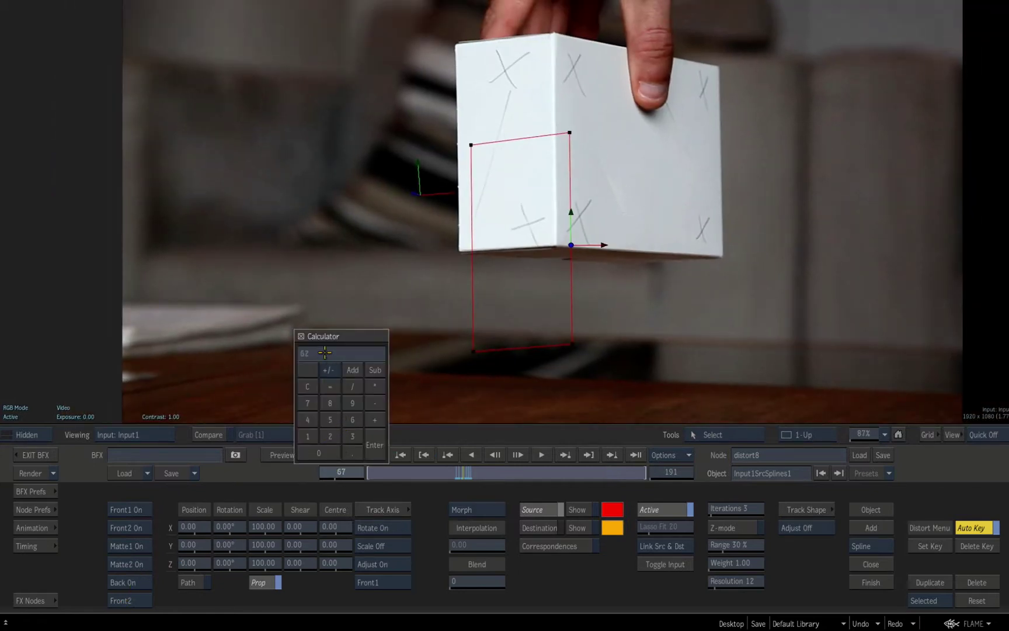
pyautogui.press('Return')
pyautogui.click(474, 282)
pyautogui.moveTo(389, 88); pyautogui.dragTo(620, 375)
pyautogui.moveTo(574, 132); pyautogui.dragTo(541, 112)
# Step: At frame 72, move the Front2 source spline onto the marked box's side face and fine-tune its corner points
pyautogui.click(335, 472)
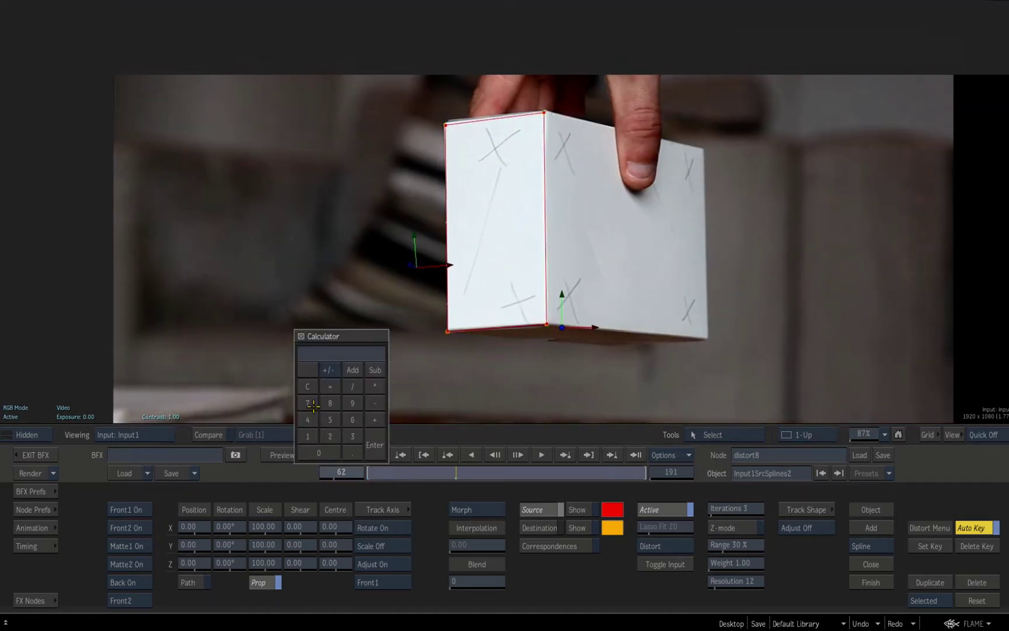
pyautogui.press('Return')
pyautogui.moveTo(428, 318)
pyautogui.mouseDown()
pyautogui.moveTo(468, 259)
pyautogui.moveTo(424, 325)
pyautogui.mouseUp()
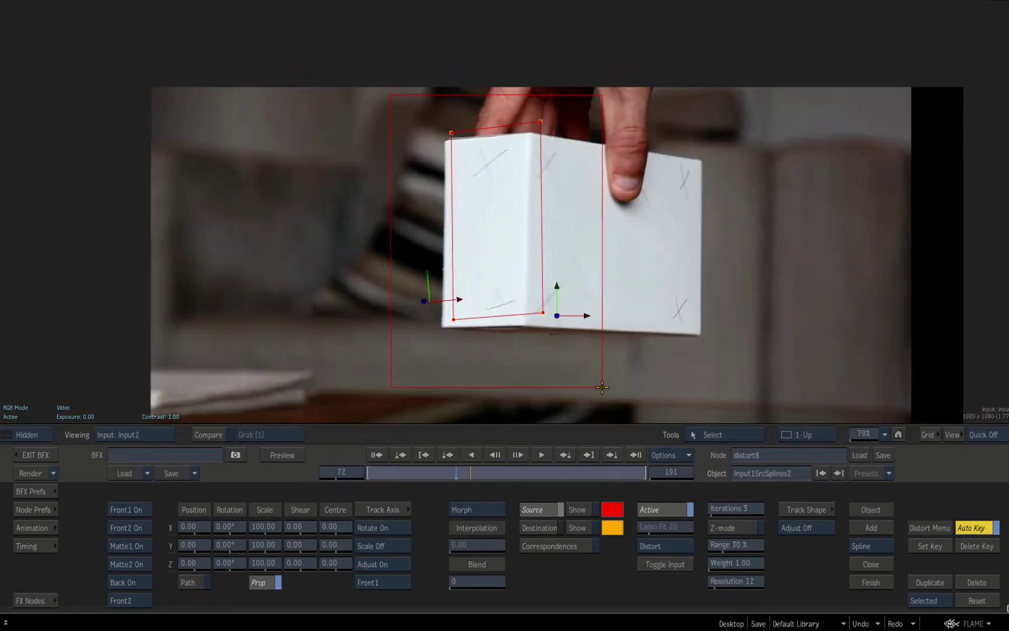
pyautogui.moveTo(540, 122); pyautogui.dragTo(529, 131)
pyautogui.click(462, 159)
pyautogui.moveTo(440, 144); pyautogui.dragTo(444, 141)
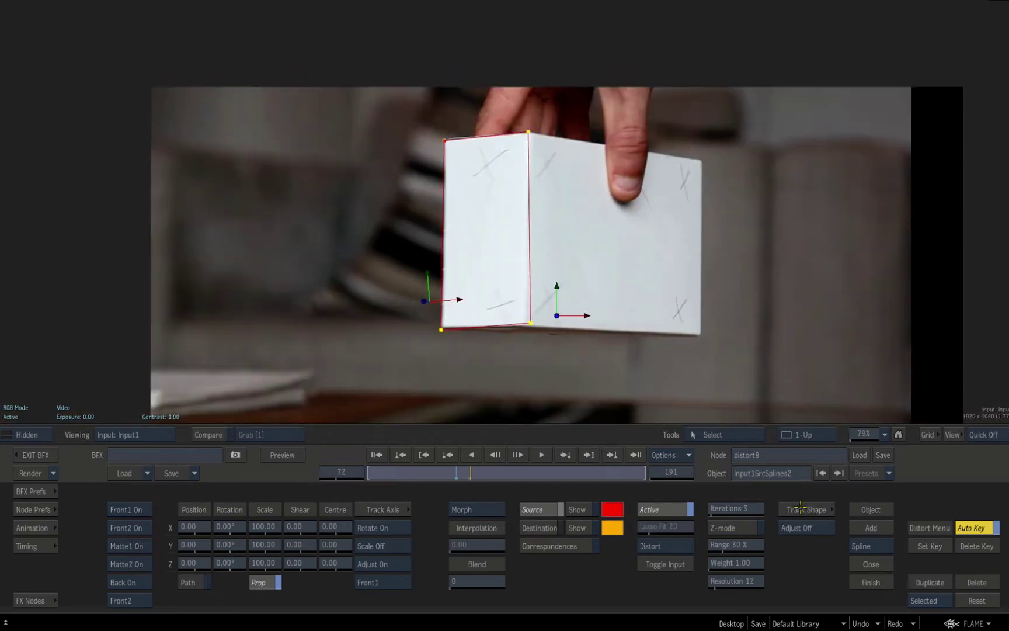
pyautogui.moveTo(543, 342); pyautogui.dragTo(532, 314)
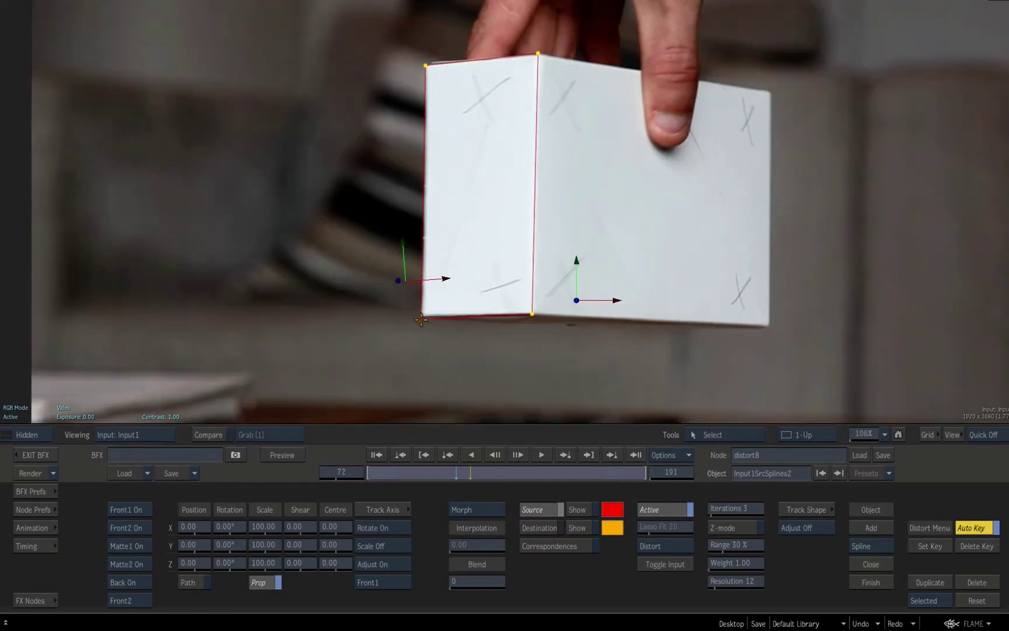
pyautogui.moveTo(421, 320); pyautogui.dragTo(422, 314)
# Step: At frame 68, move the Front2 source spline's corner points onto the corners of the marked box's side face
pyautogui.moveTo(468, 473); pyautogui.dragTo(465, 473)
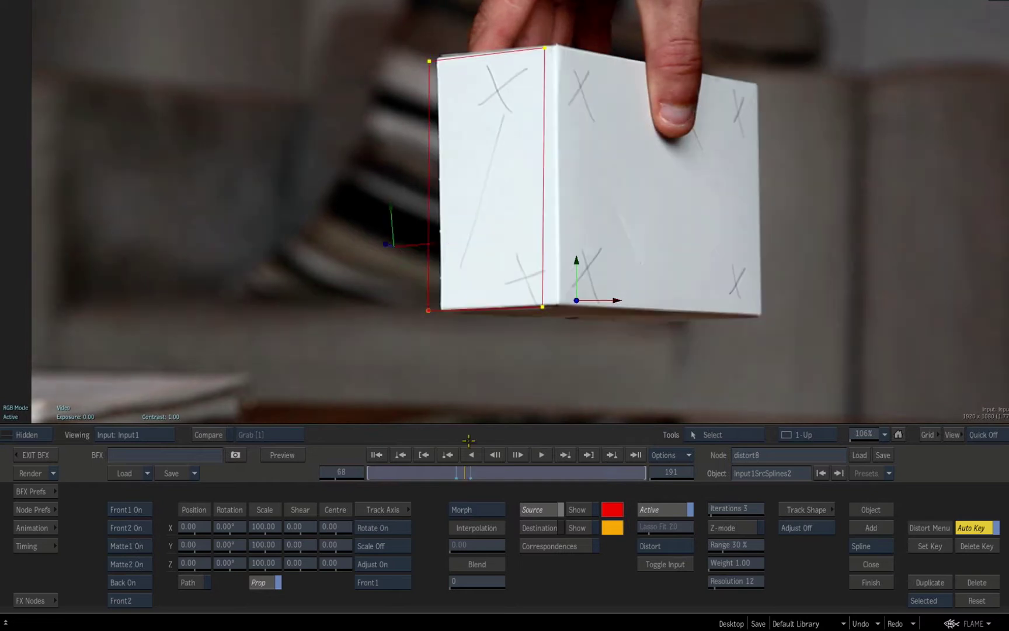
pyautogui.moveTo(544, 46); pyautogui.dragTo(556, 46)
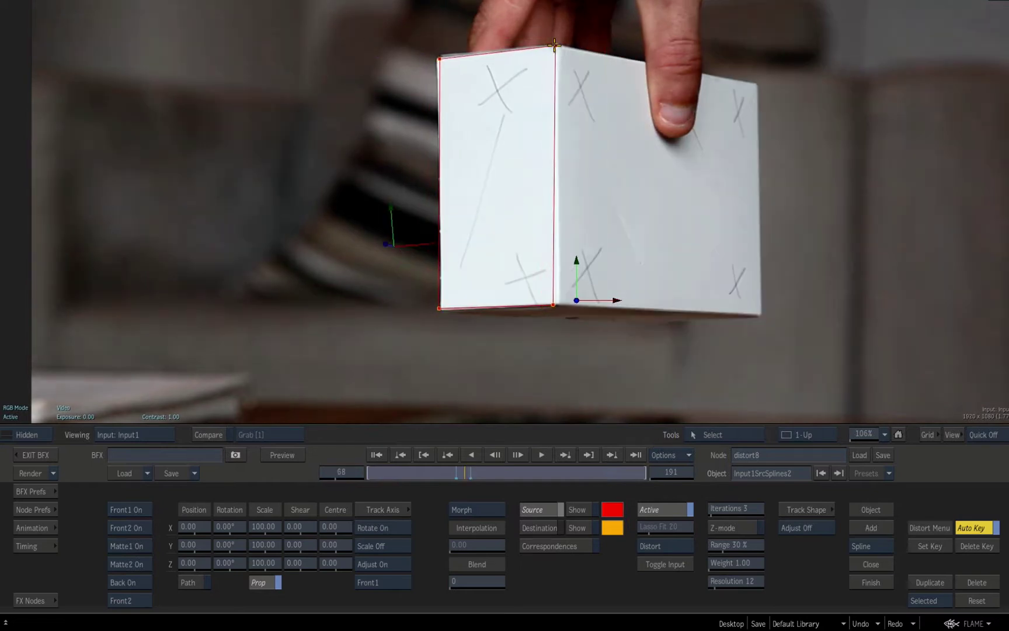
pyautogui.moveTo(433, 60); pyautogui.dragTo(433, 61)
pyautogui.moveTo(437, 309); pyautogui.dragTo(441, 310)
pyautogui.moveTo(551, 305); pyautogui.dragTo(558, 303)
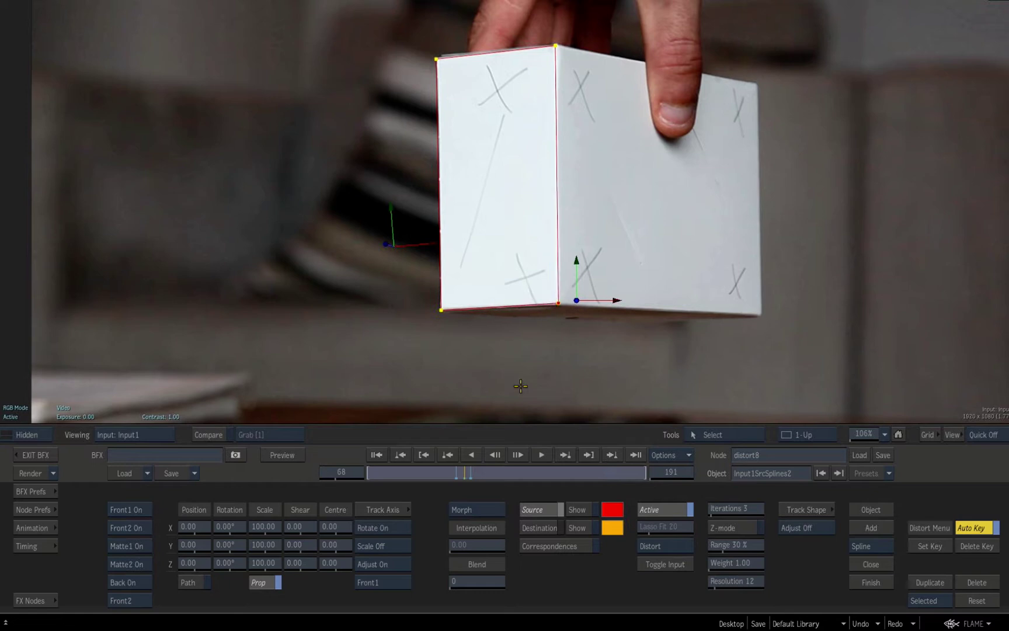
# Step: Check the neighbouring frames and refit the Front2 spline's corner points to the side face at frame 69
pyautogui.click(461, 471)
pyautogui.moveTo(456, 474); pyautogui.dragTo(467, 471)
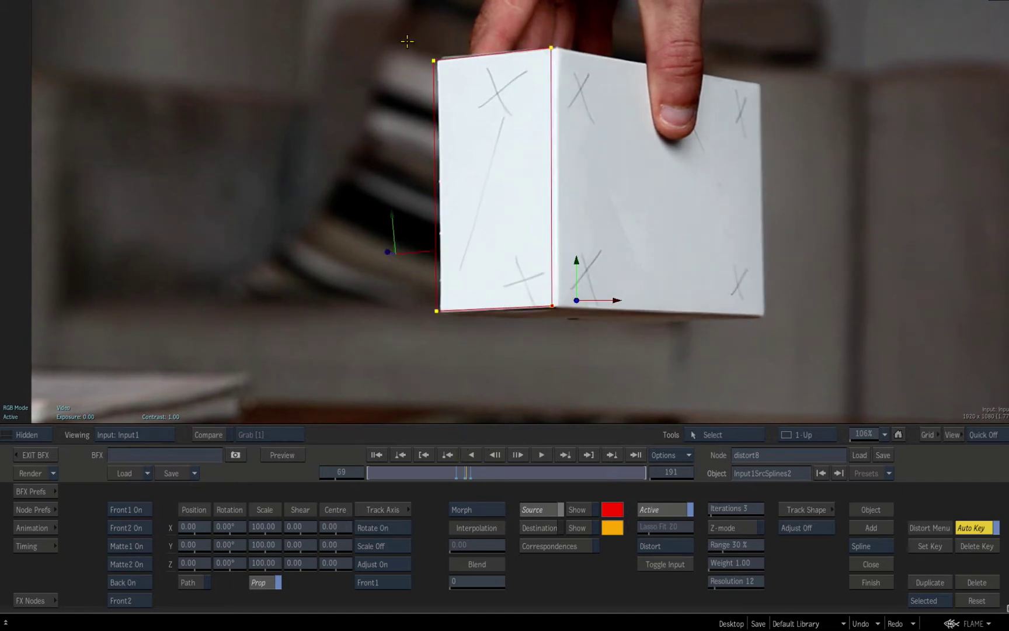
pyautogui.moveTo(551, 48); pyautogui.dragTo(558, 49)
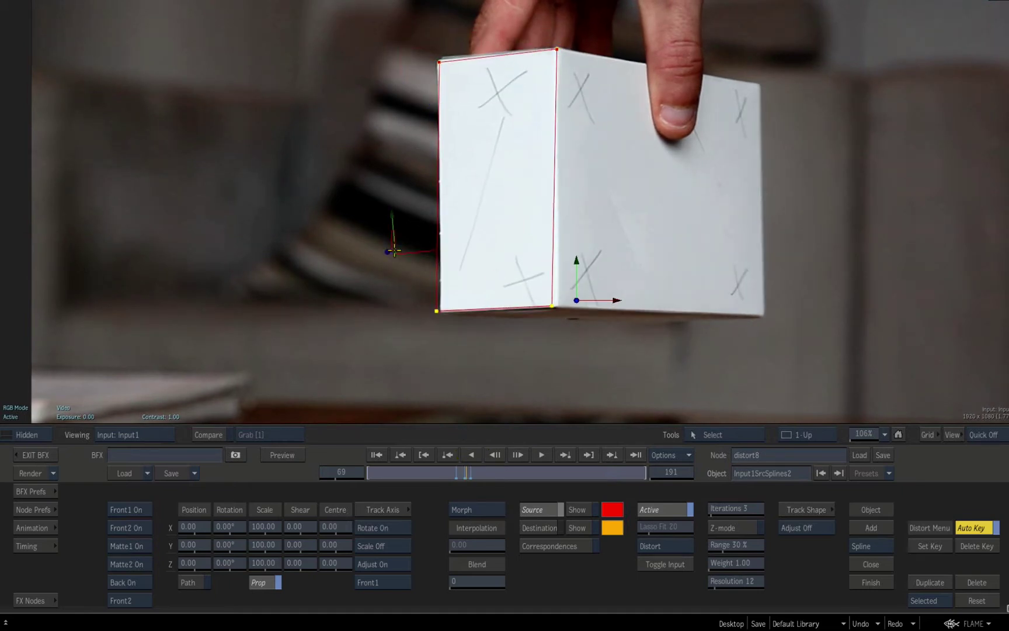
pyautogui.moveTo(550, 306); pyautogui.dragTo(554, 307)
# Step: Advance to frame 70 and nudge all four Front2 spline corners exactly onto the side face
pyautogui.press('Right')
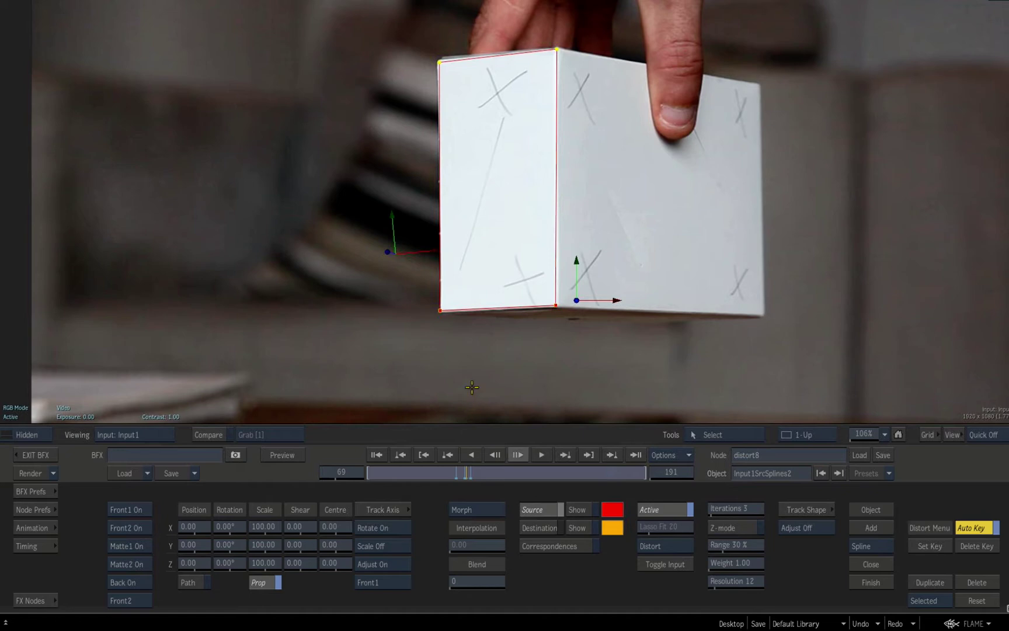
pyautogui.moveTo(438, 311); pyautogui.dragTo(436, 313)
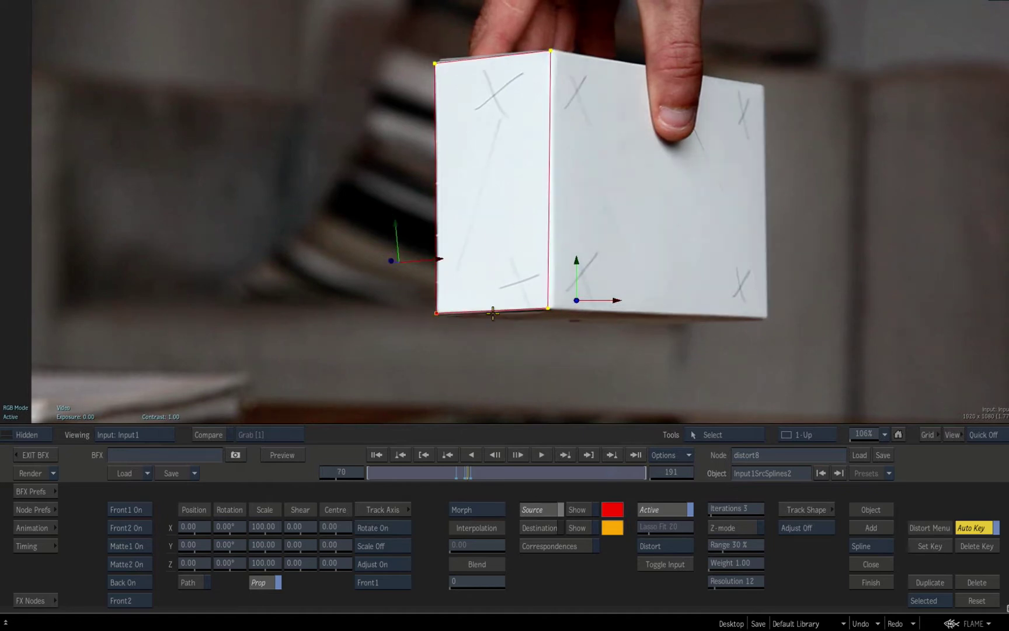
pyautogui.moveTo(548, 307); pyautogui.dragTo(550, 309)
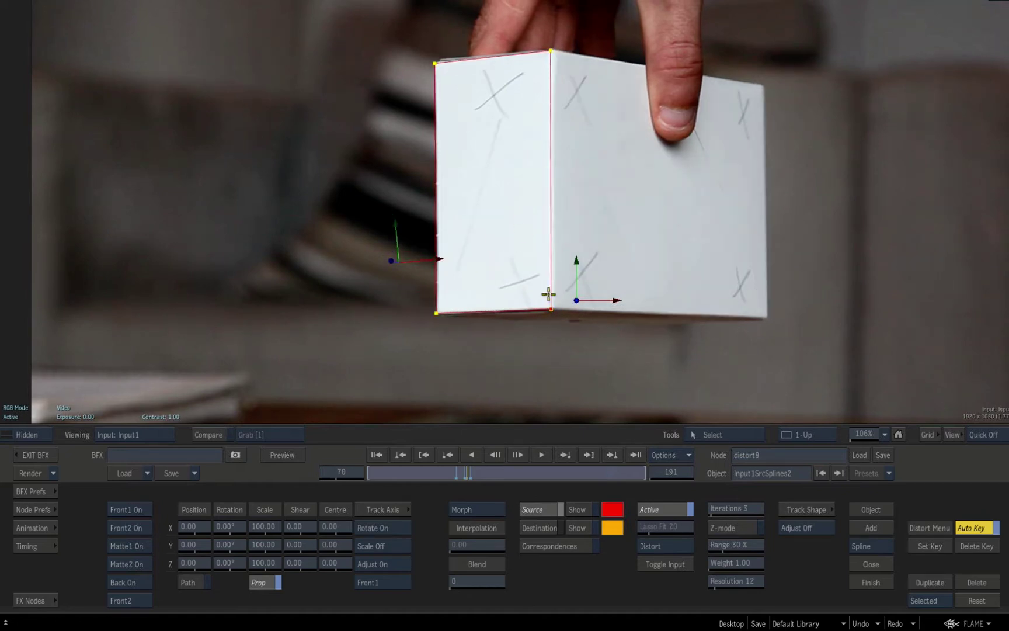
pyautogui.moveTo(434, 68); pyautogui.dragTo(435, 62)
pyautogui.moveTo(550, 51); pyautogui.dragTo(552, 52)
# Step: At frame 71, align the Front2 spline's corner points with the side face and review the fit through frame 72
pyautogui.click(518, 454)
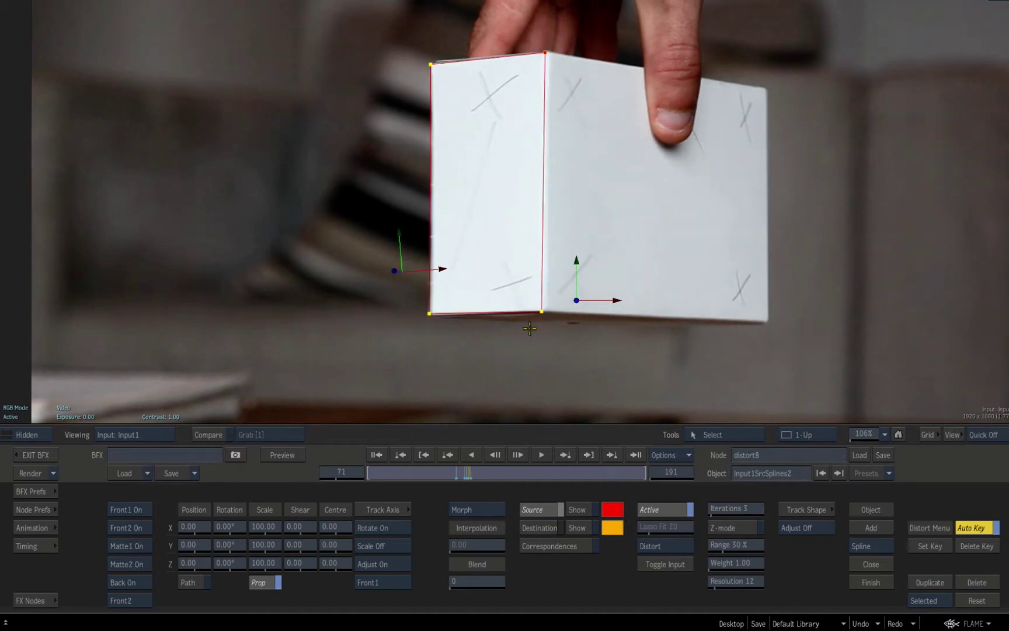
pyautogui.moveTo(502, 299); pyautogui.dragTo(514, 299)
pyautogui.moveTo(425, 53); pyautogui.dragTo(426, 55)
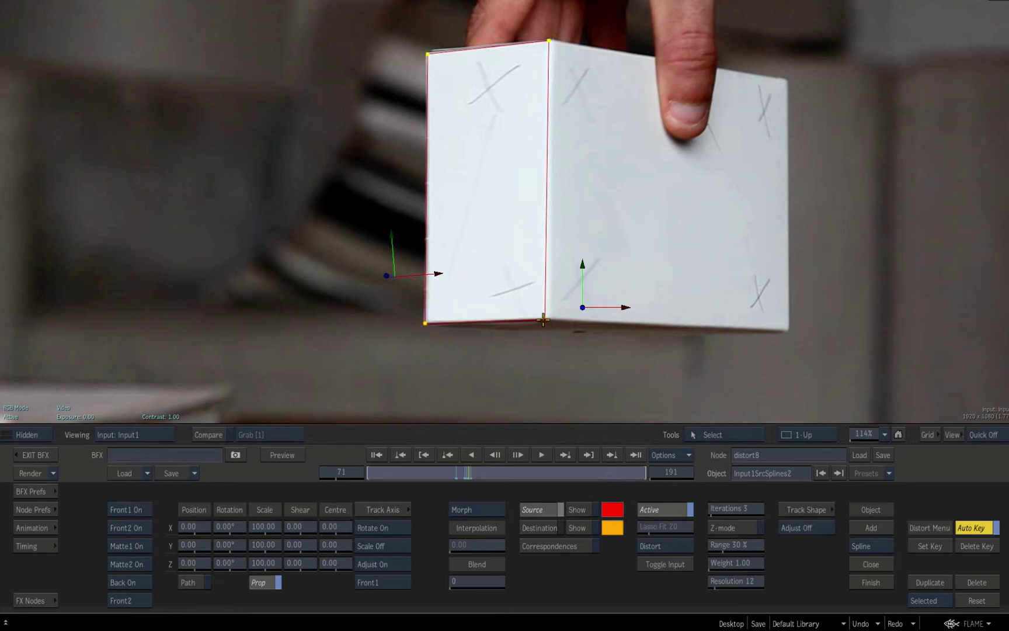
pyautogui.moveTo(545, 319); pyautogui.dragTo(546, 319)
pyautogui.moveTo(549, 38); pyautogui.dragTo(551, 43)
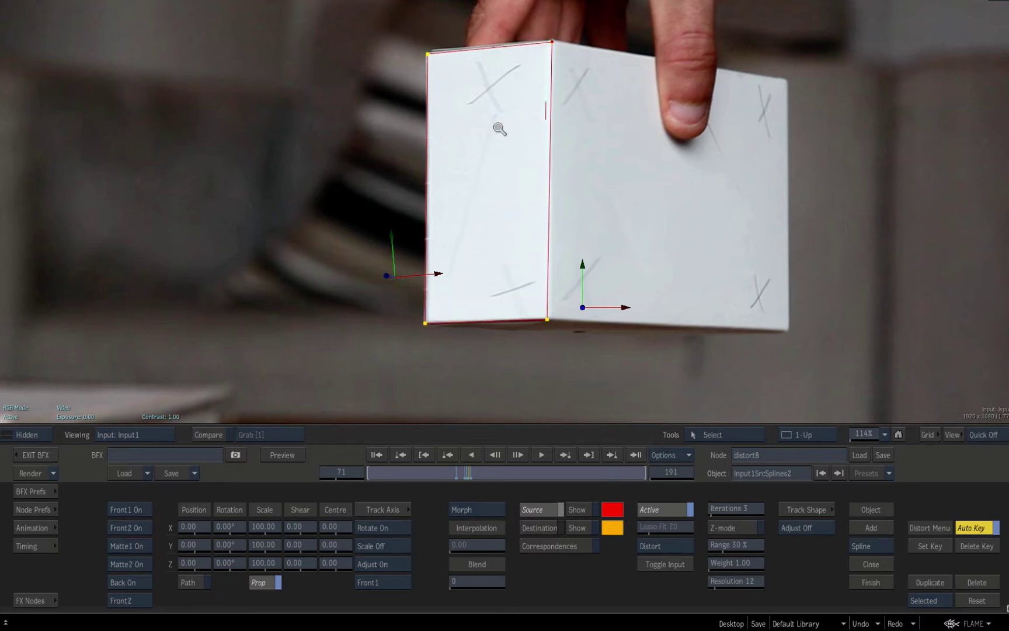
pyautogui.moveTo(498, 130); pyautogui.dragTo(470, 447)
pyautogui.moveTo(485, 382); pyautogui.dragTo(491, 359)
pyautogui.scroll(4, 490, 358)
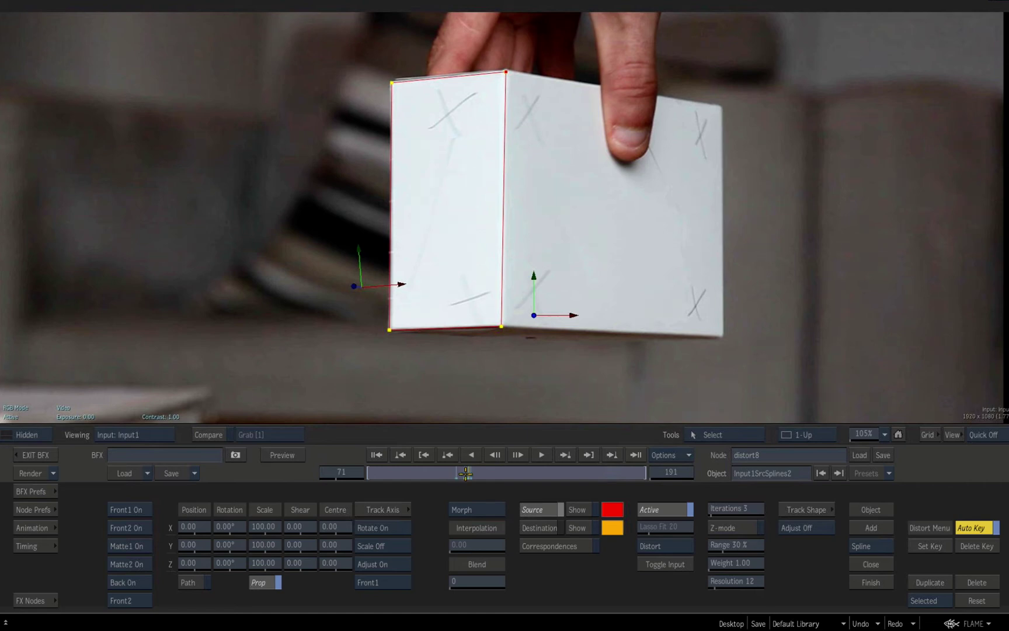
pyautogui.moveTo(465, 474); pyautogui.dragTo(471, 456)
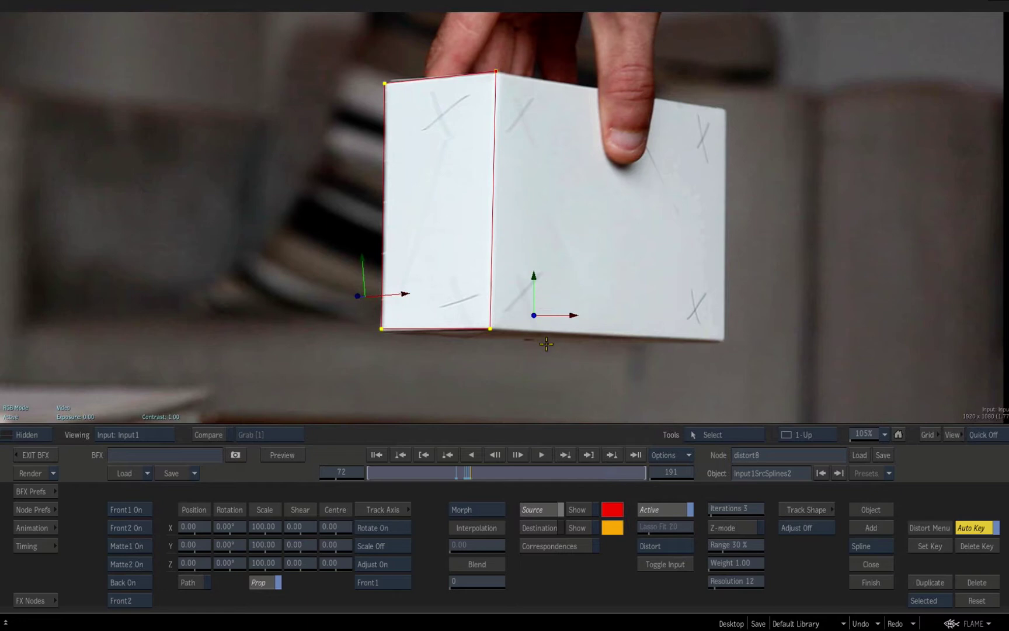
# Step: In the Distort schematic, use the Link tool to connect the Input1 source spline with the Input2 source spline
pyautogui.press('Escape')
pyautogui.moveTo(554, 336); pyautogui.dragTo(531, 360)
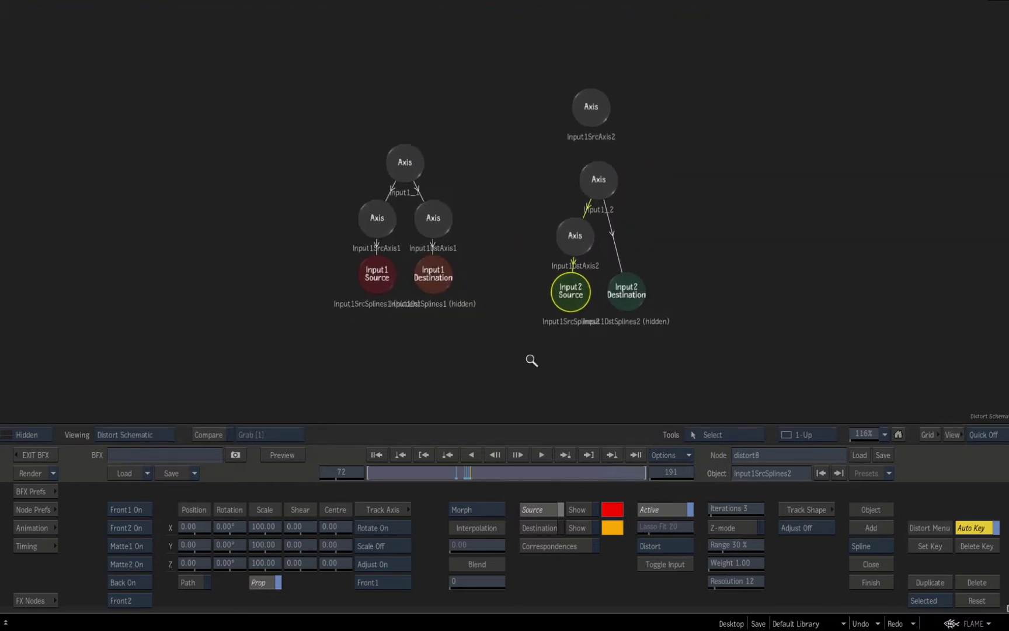
pyautogui.click(714, 435)
pyautogui.click(719, 387)
pyautogui.moveTo(558, 290); pyautogui.dragTo(568, 292)
# Step: Display the Distort result and review the warped box across the keyed frame range
pyautogui.press('F4')
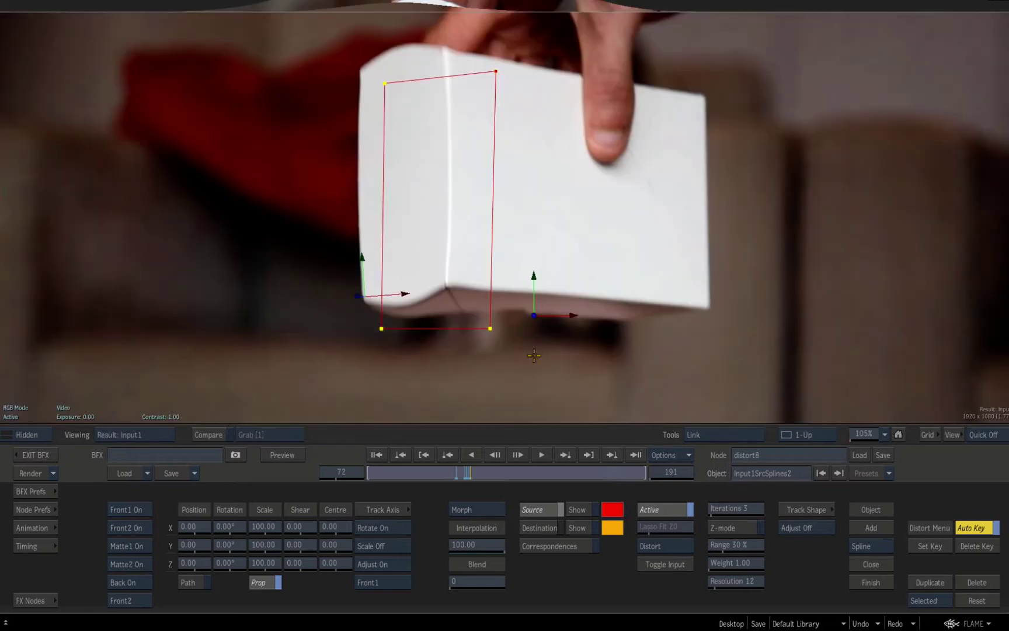
pyautogui.moveTo(494, 353); pyautogui.dragTo(486, 507)
pyautogui.press('F4')
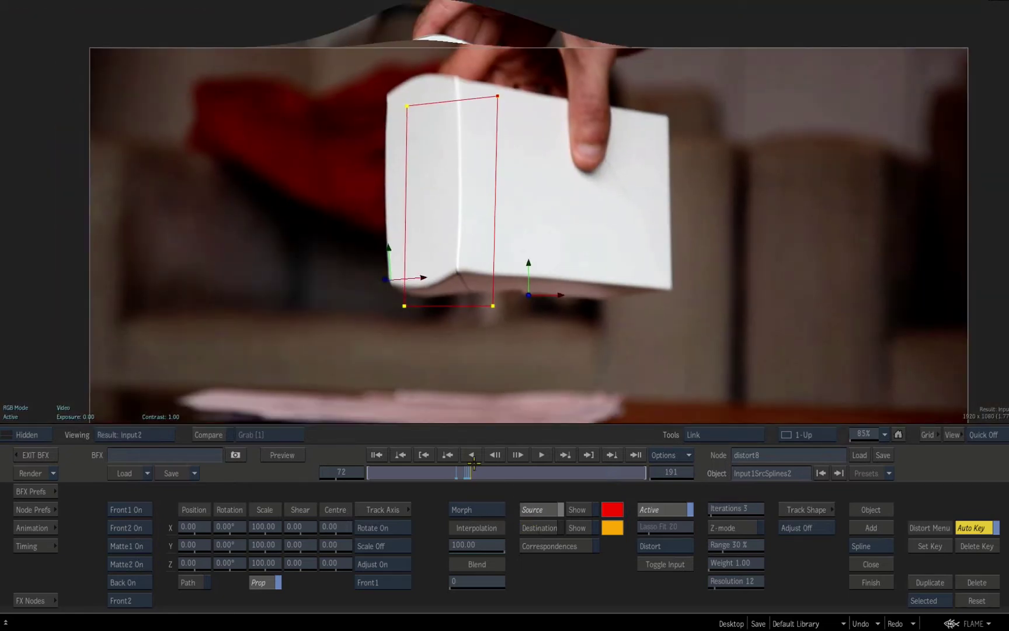
pyautogui.press('F4')
pyautogui.moveTo(457, 470); pyautogui.dragTo(633, 474)
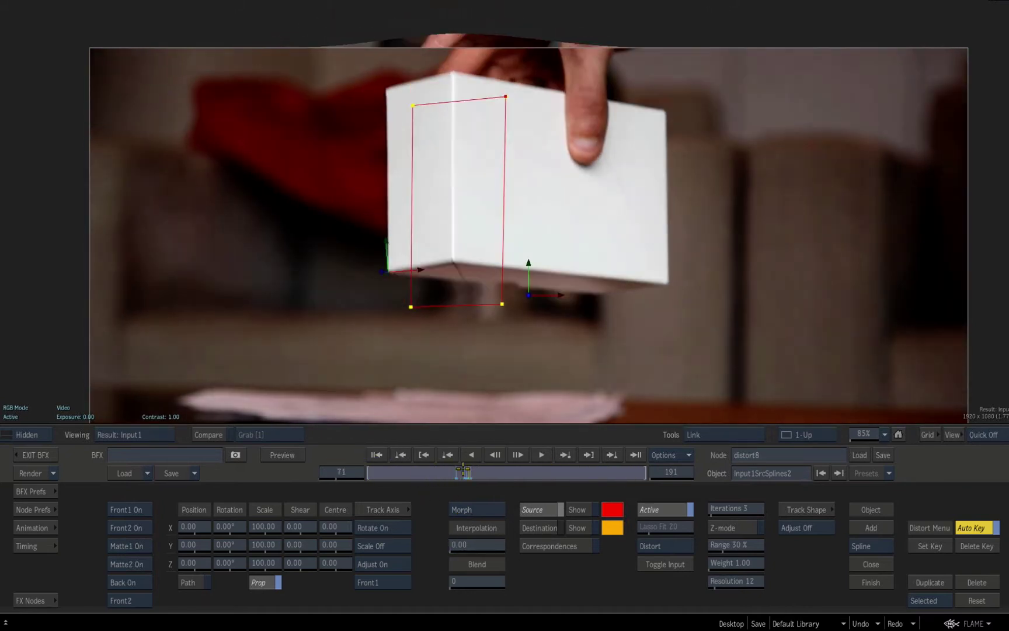
pyautogui.moveTo(462, 469); pyautogui.dragTo(455, 472)
# Step: Keyframe the morph Interpolation and Blend from 0 at frame 62 to 100 at frame 72
pyautogui.click(341, 472)
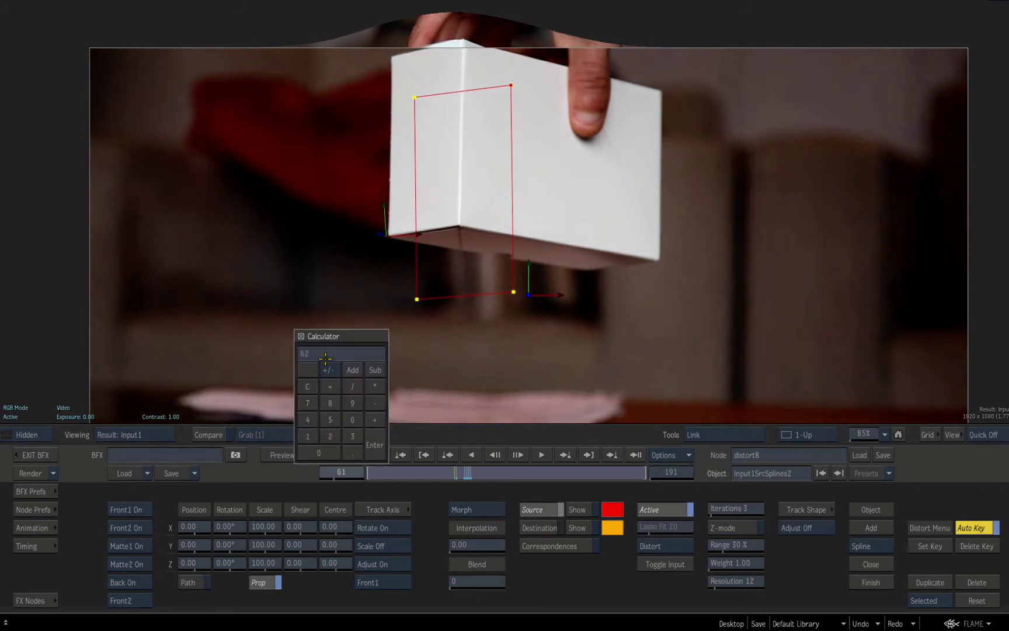
pyautogui.write('62')
pyautogui.press('Return')
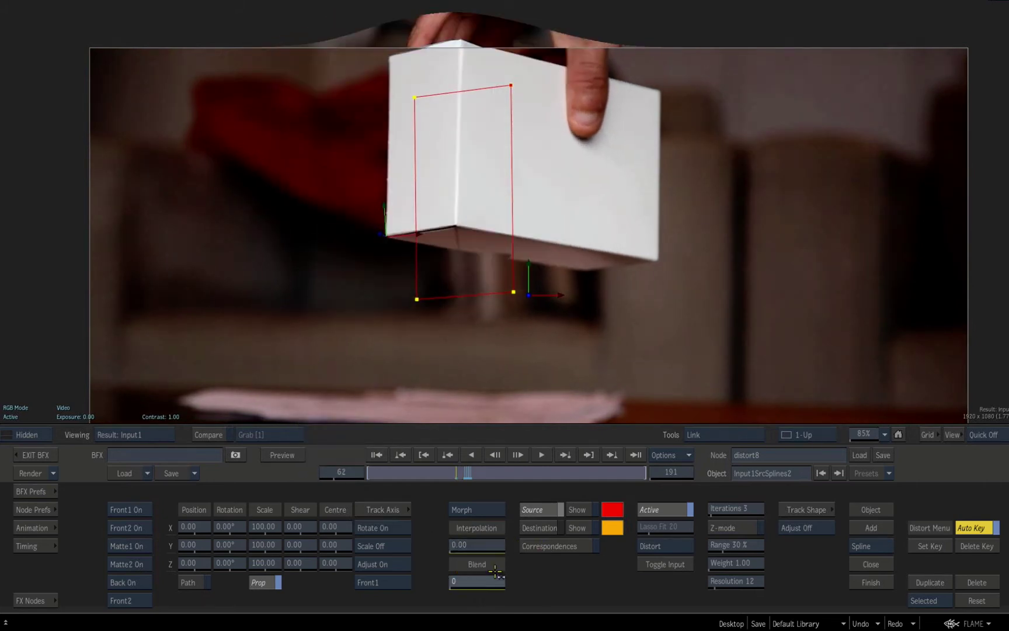
pyautogui.click(345, 472)
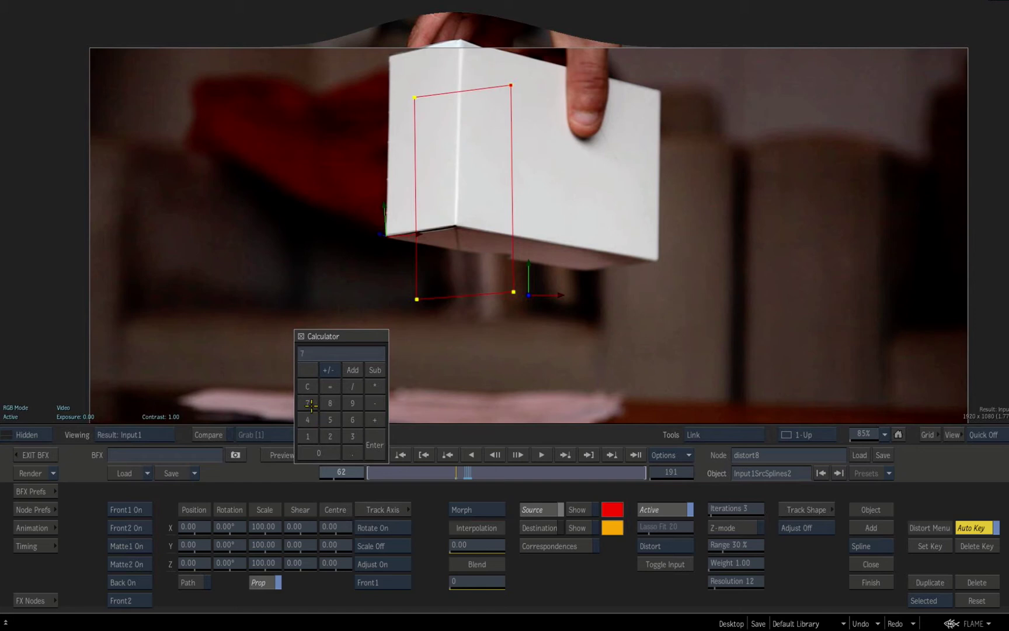
pyautogui.press('Return')
pyautogui.moveTo(461, 546); pyautogui.dragTo(625, 549)
pyautogui.moveTo(456, 581); pyautogui.dragTo(782, 583)
# Step: Show the destination spline over the result and examine the blended morph between frames 62 and 72
pyautogui.press('F1')
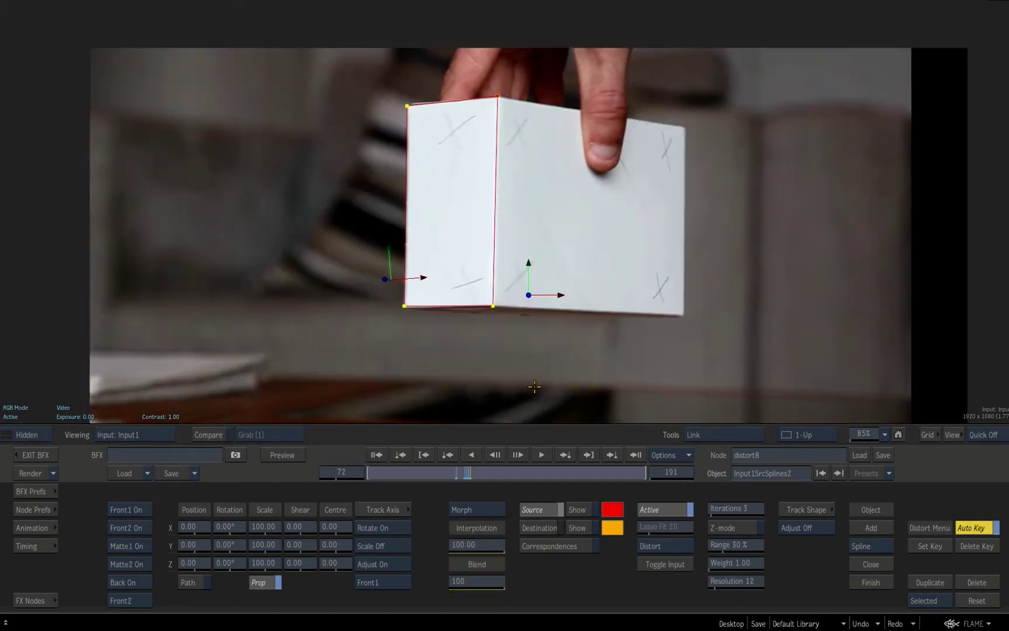
pyautogui.press('F4')
pyautogui.click(526, 526)
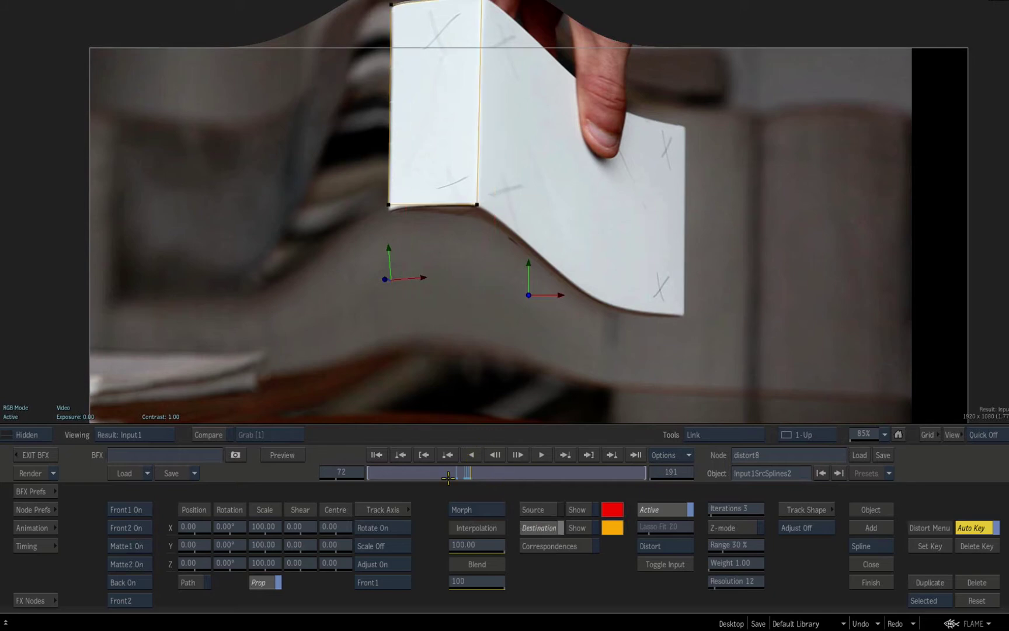
pyautogui.moveTo(448, 474)
pyautogui.mouseDown()
pyautogui.moveTo(474, 475)
pyautogui.moveTo(464, 472)
pyautogui.mouseUp()
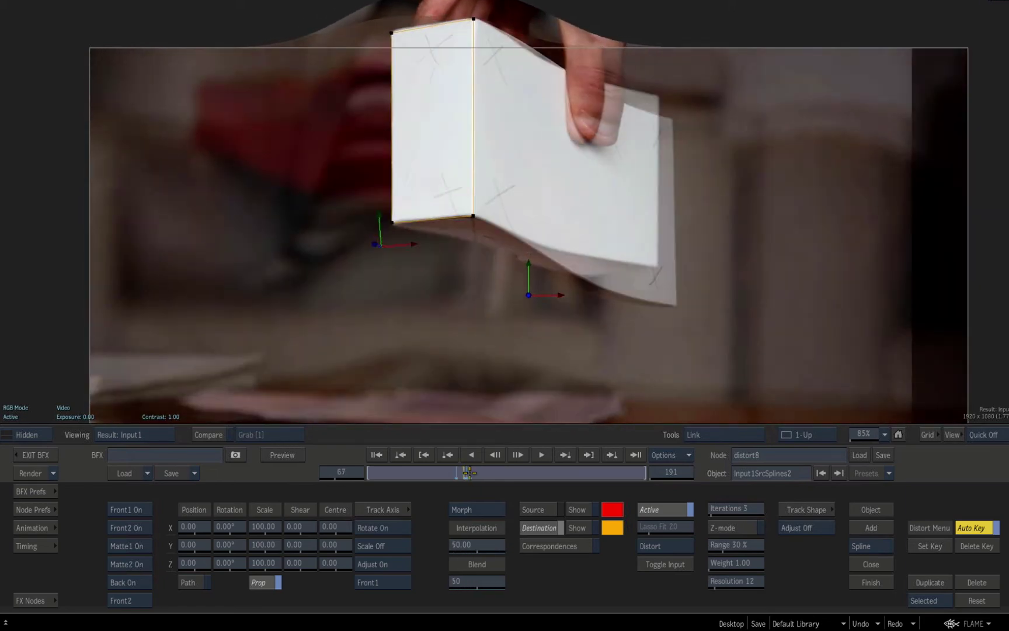
pyautogui.press('Left')
pyautogui.press('Left')
pyautogui.moveTo(456, 476)
pyautogui.mouseDown()
pyautogui.moveTo(605, 480)
pyautogui.moveTo(468, 474)
pyautogui.mouseUp()
# Step: Show the source spline with its correspondences and compare the input view with the morph result
pyautogui.press('F1')
pyautogui.press('F4')
pyautogui.click(526, 525)
pyautogui.press('F1')
pyautogui.press('F4')
pyautogui.click(534, 550)
pyautogui.press('F1')
pyautogui.press('F4')
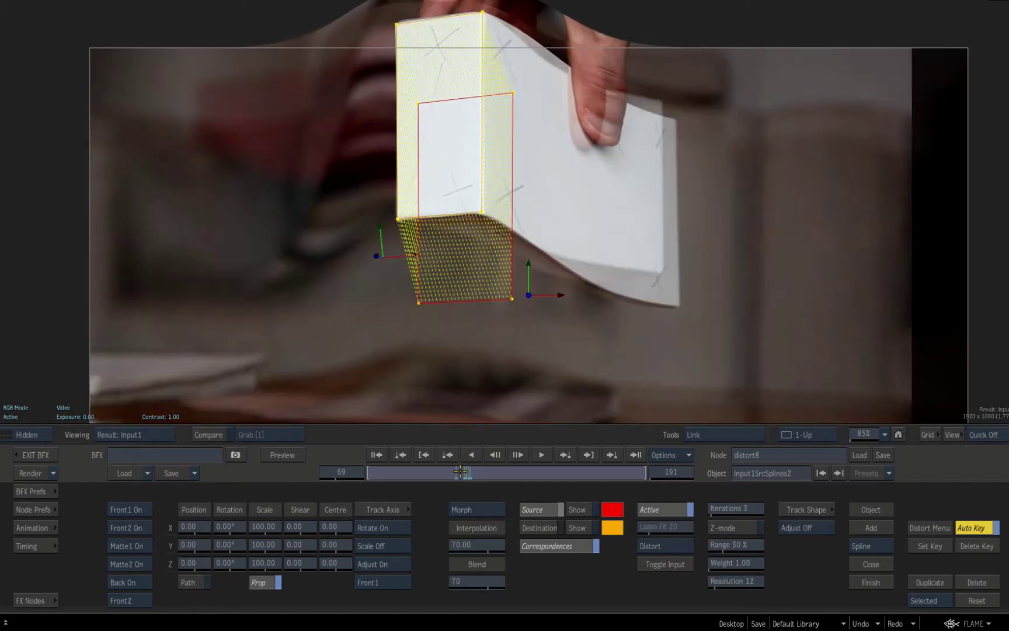
# Step: Compare input and result once more, hide the correspondences, and scrub the morph back to frame 62
pyautogui.press('F4')
pyautogui.press('F1')
pyautogui.press('F4')
pyautogui.press('F4')
pyautogui.click(528, 546)
pyautogui.moveTo(462, 473)
pyautogui.mouseDown()
pyautogui.moveTo(459, 465)
pyautogui.moveTo(466, 471)
pyautogui.mouseUp()
pyautogui.moveTo(460, 472)
pyautogui.mouseDown()
pyautogui.moveTo(473, 466)
pyautogui.moveTo(457, 469)
pyautogui.mouseUp()
# Step: Display Front1 at frame 62 and draw a closed four-point spline around the box's large front face
pyautogui.press('F1')
pyautogui.moveTo(466, 342); pyautogui.dragTo(423, 334)
pyautogui.press('F2')
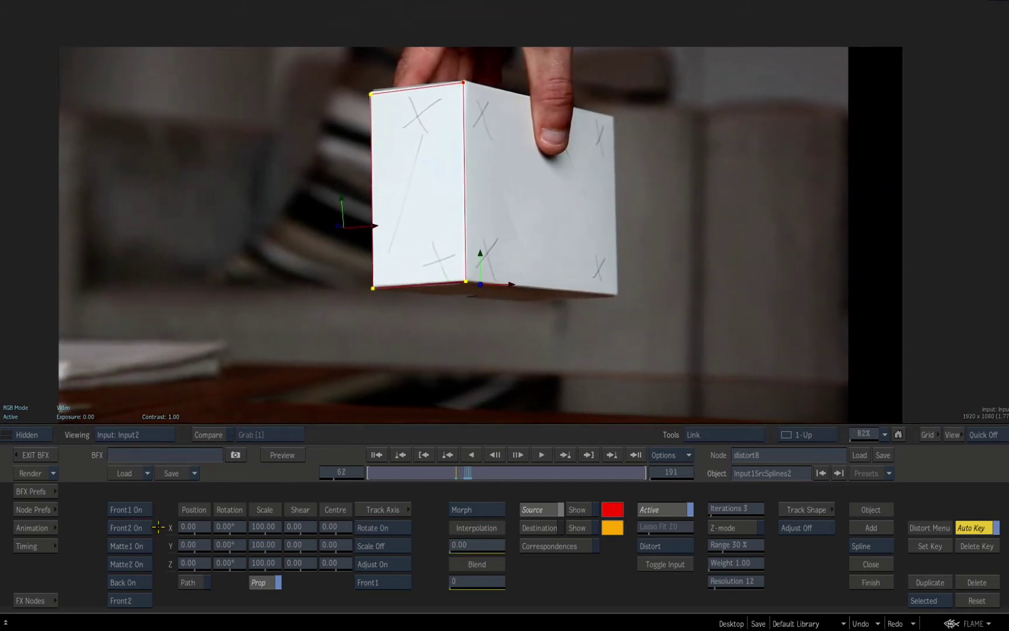
pyautogui.click(119, 600)
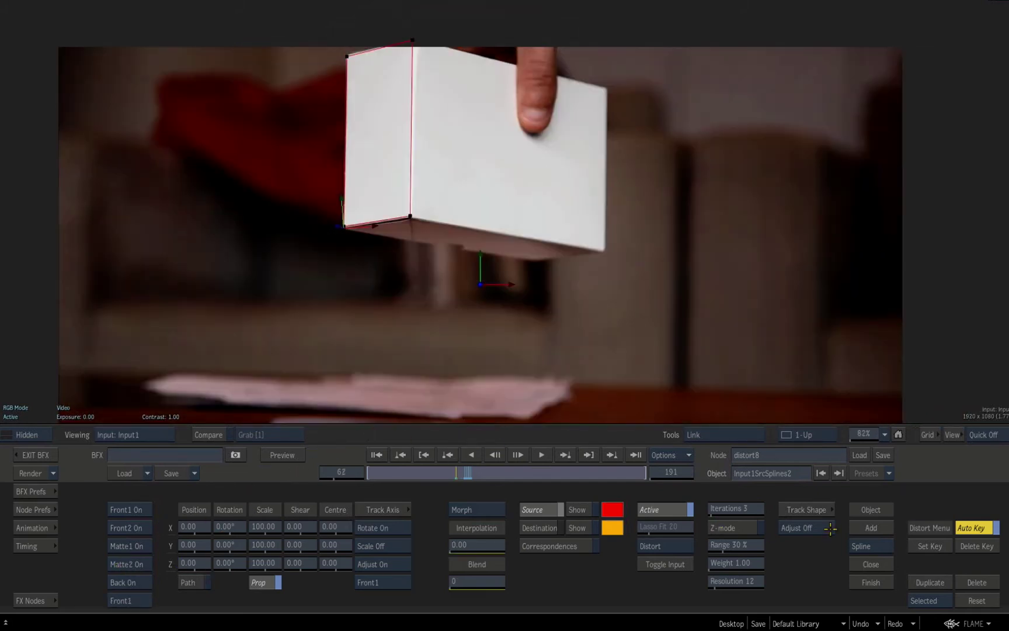
pyautogui.click(863, 526)
pyautogui.moveTo(578, 315); pyautogui.dragTo(571, 273)
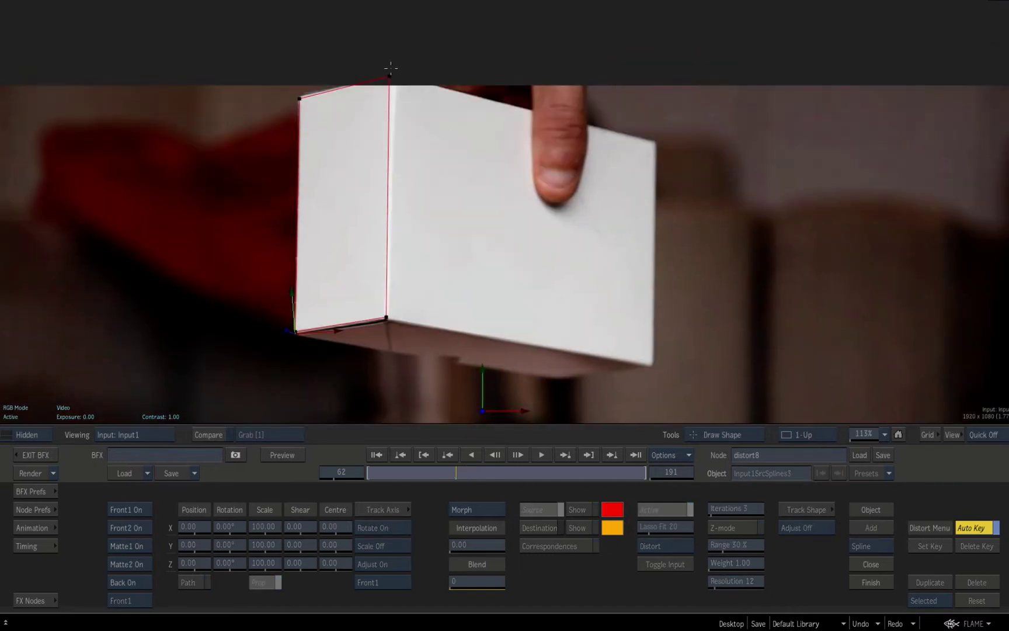
pyautogui.moveTo(601, 133); pyautogui.dragTo(691, 184)
pyautogui.click(636, 361)
pyautogui.click(386, 317)
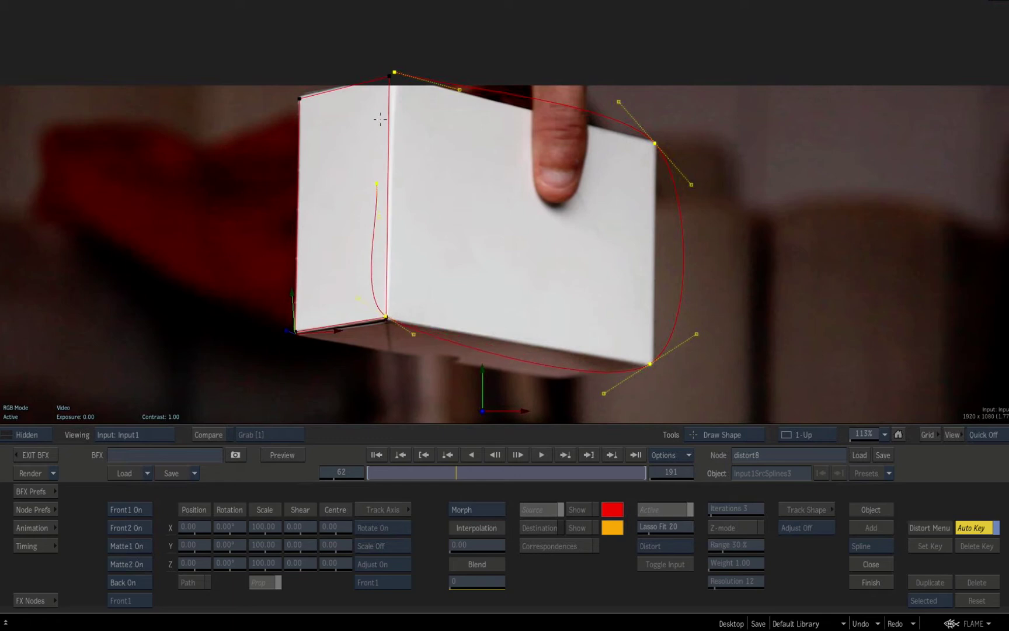
pyautogui.click(394, 72)
# Step: Select all points of the new front-face spline and break their tangents to make straight edges
pyautogui.moveTo(450, 197); pyautogui.dragTo(808, 450)
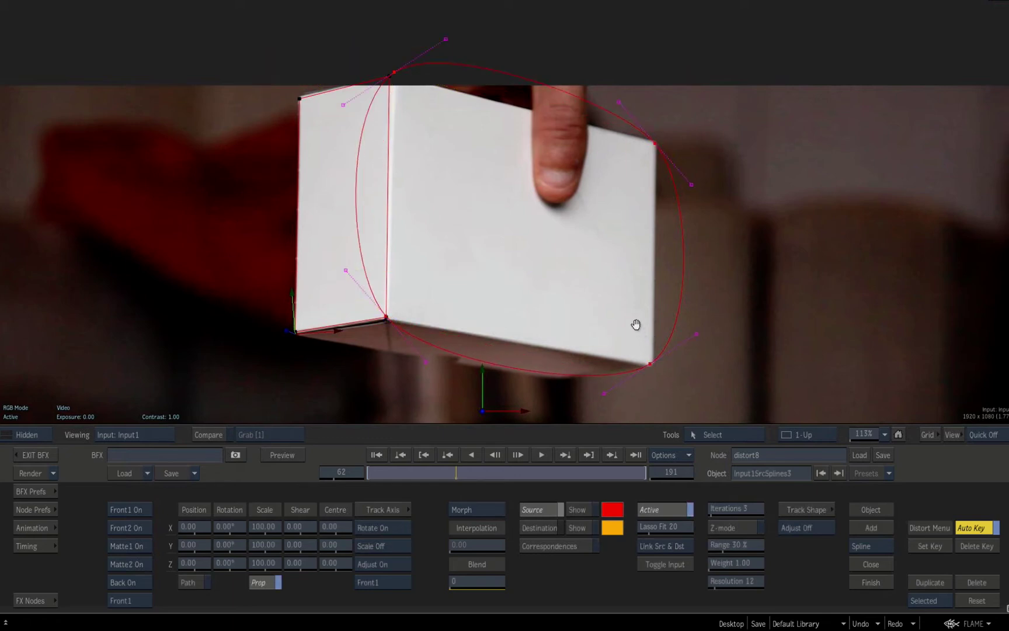
pyautogui.press('b')
pyautogui.click(650, 364)
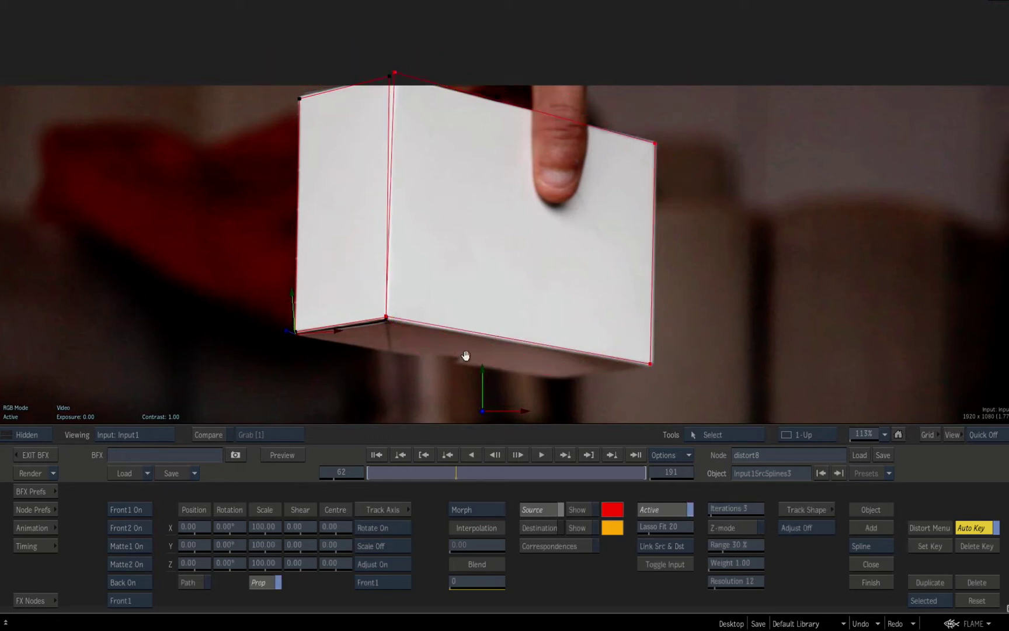
# Step: In the Distort schematic, duplicate the new front-face spline hierarchy, place the copy beside the original, and select it
pyautogui.press('Escape')
pyautogui.moveTo(552, 347); pyautogui.dragTo(358, 301)
pyautogui.moveTo(427, 155); pyautogui.dragTo(596, 348)
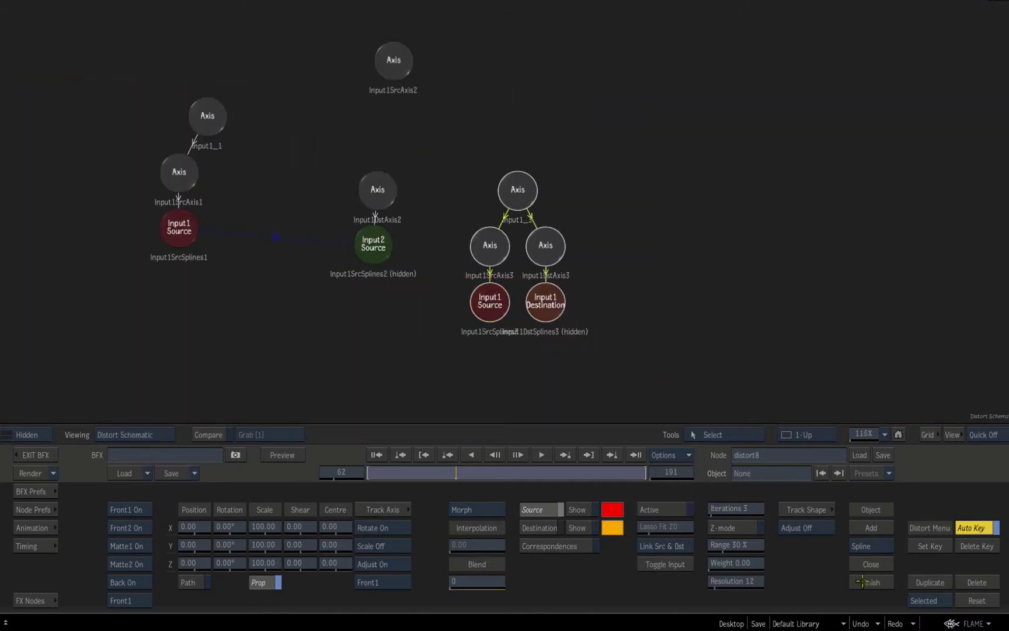
pyautogui.click(922, 583)
pyautogui.moveTo(559, 223); pyautogui.dragTo(632, 174)
pyautogui.moveTo(671, 242); pyautogui.dragTo(865, 380)
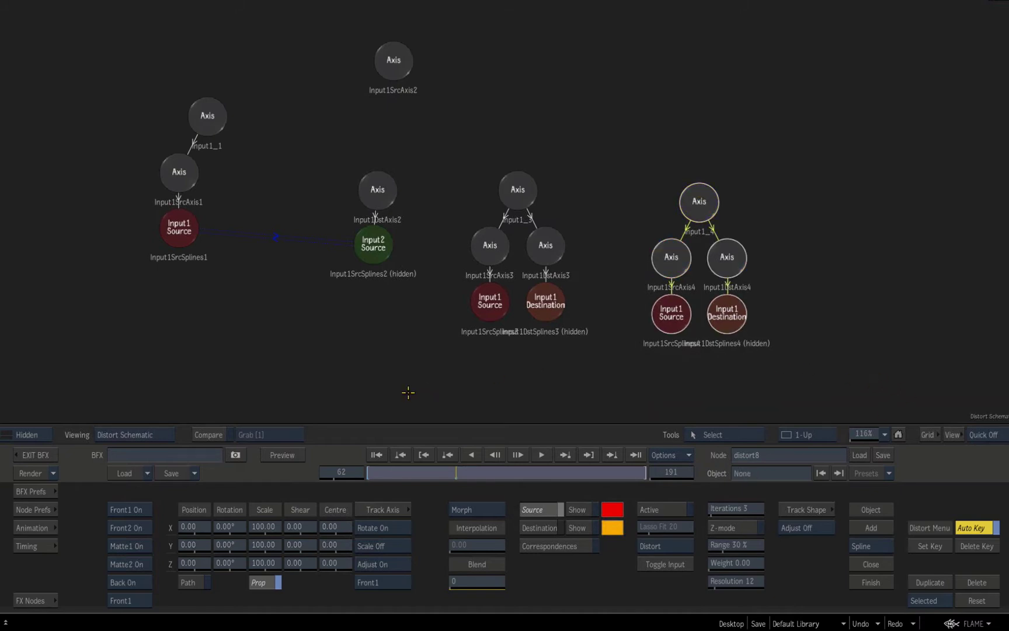
# Step: Display Front2 in the input view and toggle the duplicated front-face splines to the second input
pyautogui.press('F1')
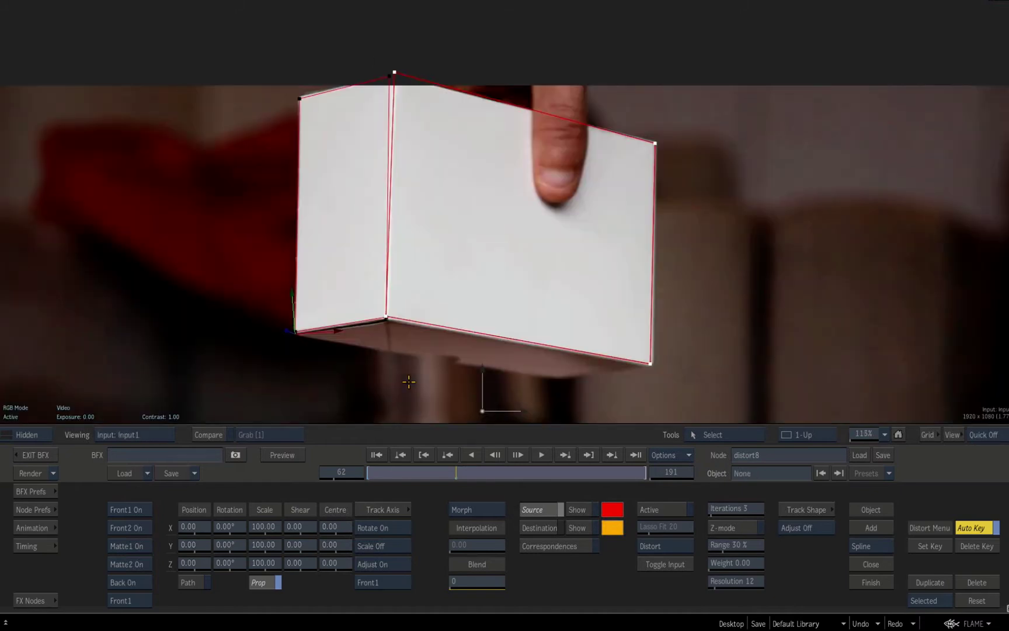
pyautogui.click(123, 600)
pyautogui.click(654, 566)
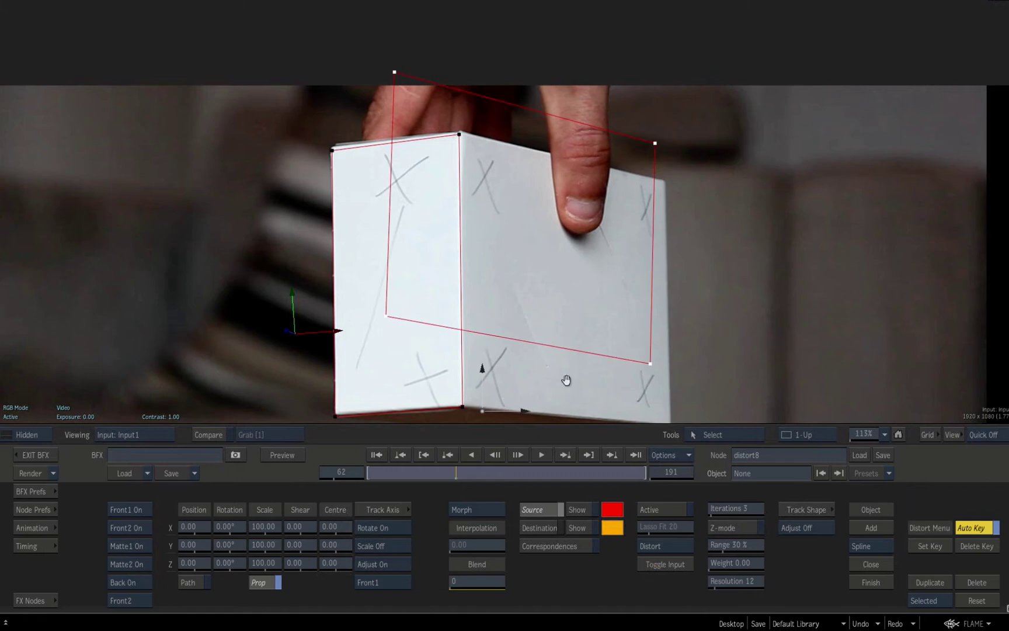
pyautogui.moveTo(568, 381); pyautogui.dragTo(538, 304)
pyautogui.moveTo(487, 256); pyautogui.dragTo(420, 186)
pyautogui.moveTo(316, 29); pyautogui.dragTo(407, 94)
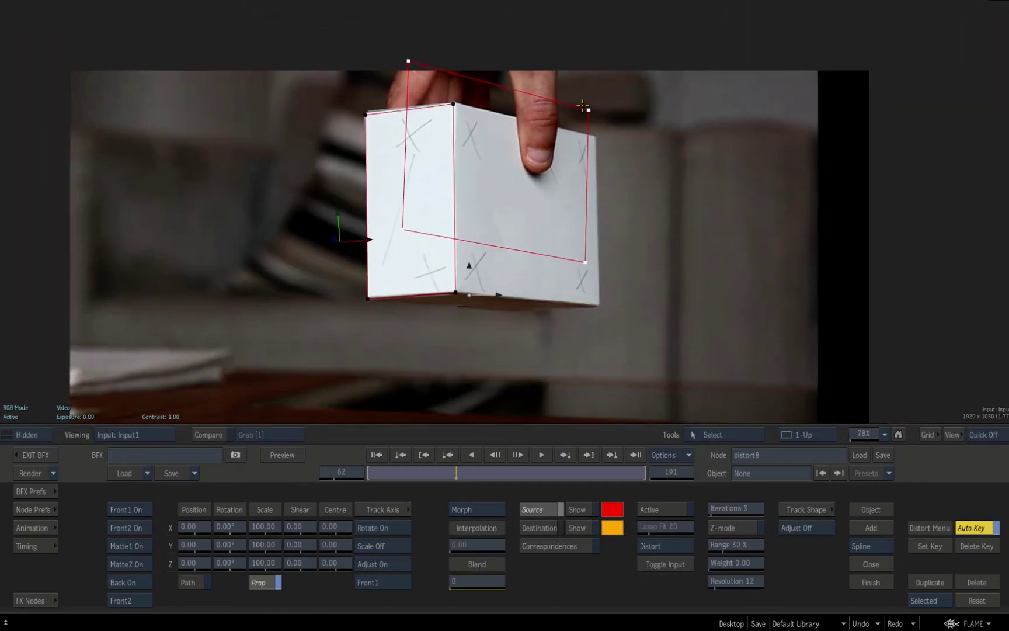
# Step: Fit the duplicated front-face spline's four corners to the large front face of the Front2 box at frame 62
pyautogui.moveTo(584, 107); pyautogui.dragTo(594, 134)
pyautogui.moveTo(585, 261); pyautogui.dragTo(599, 302)
pyautogui.moveTo(408, 61); pyautogui.dragTo(454, 103)
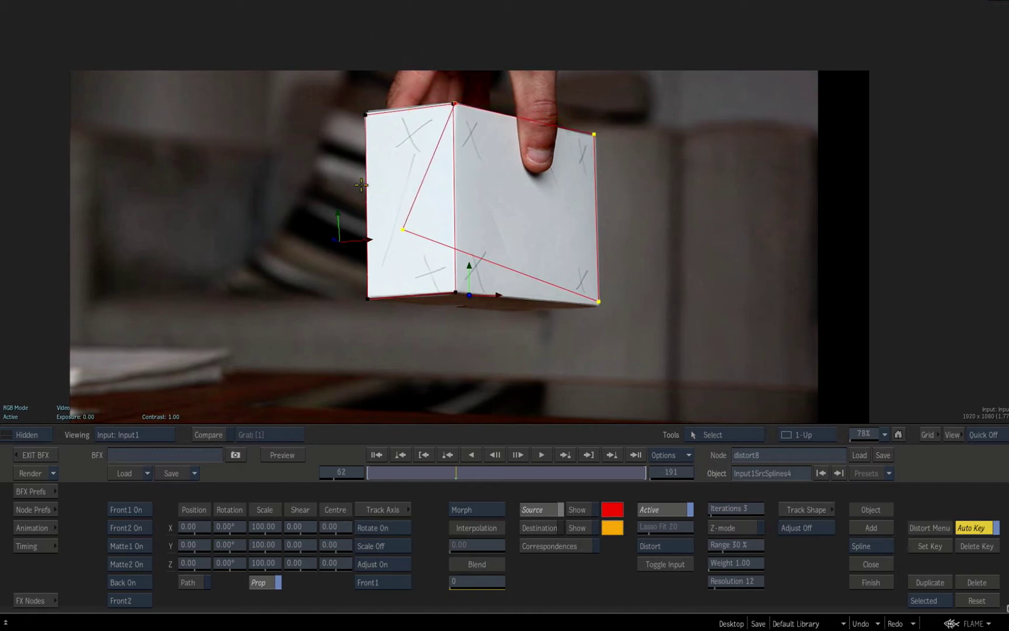
pyautogui.moveTo(403, 232); pyautogui.dragTo(507, 298)
# Step: Tidy the node layout in the Distort schematic and add a new parent axis above Input1DstAxis2
pyautogui.press('Escape')
pyautogui.moveTo(495, 241); pyautogui.dragTo(421, 253)
pyautogui.moveTo(369, 246); pyautogui.dragTo(370, 265)
pyautogui.moveTo(374, 193); pyautogui.dragTo(375, 179)
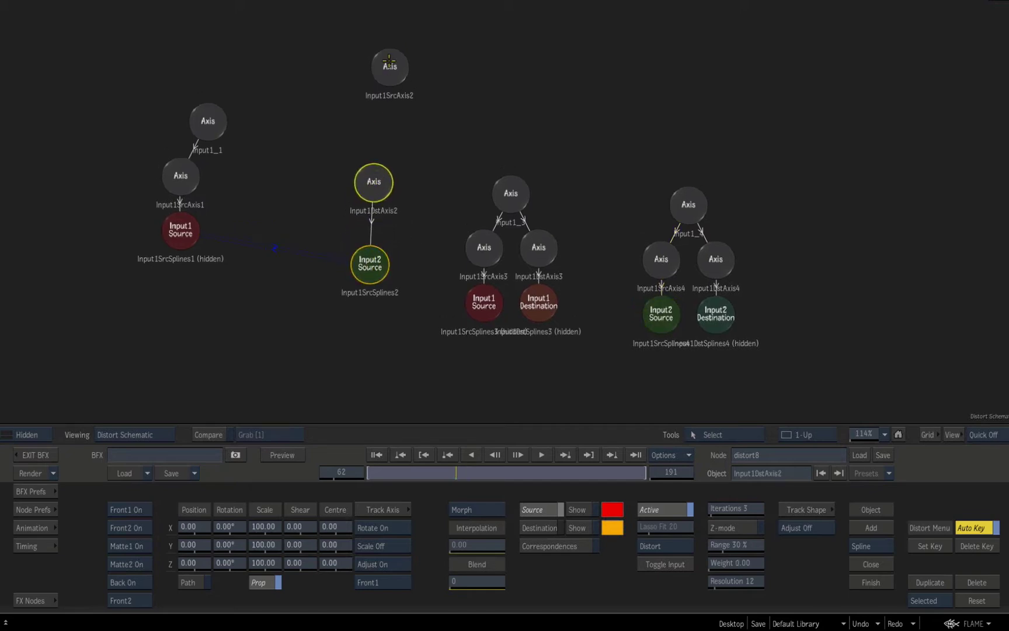
pyautogui.click(389, 63)
pyautogui.moveTo(509, 191); pyautogui.dragTo(505, 184)
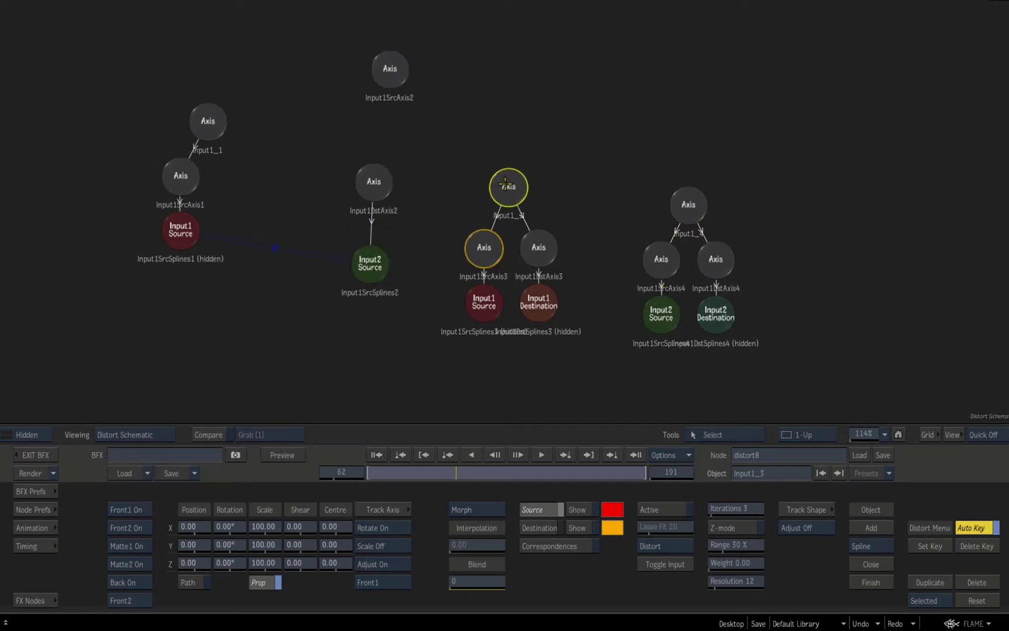
pyautogui.click(862, 527)
pyautogui.click(364, 181)
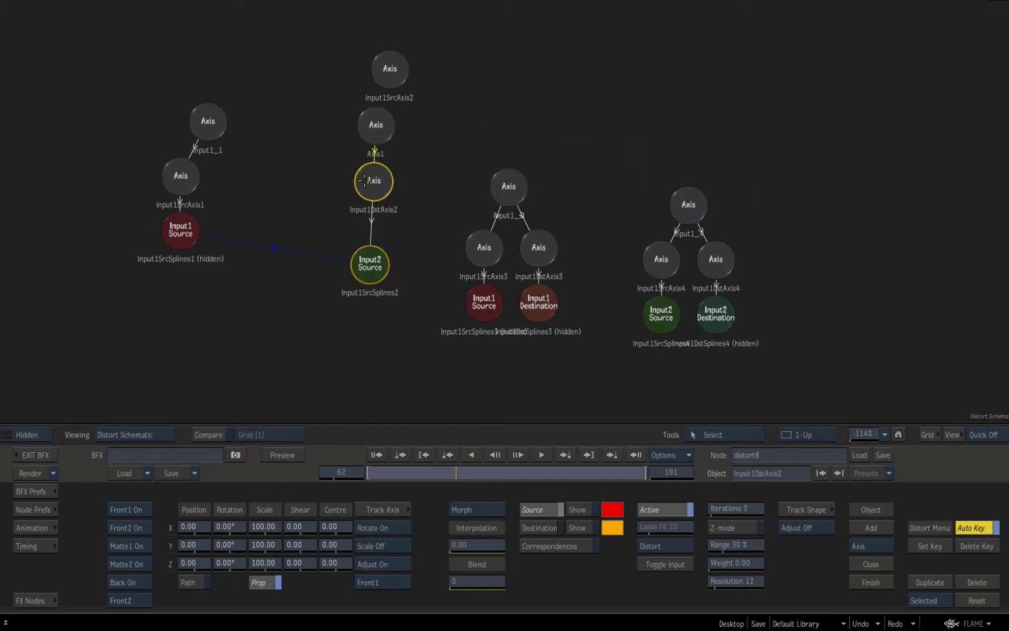
# Step: Examine the input, result and matte views while scrubbing around frame 62 to check the splines
pyautogui.press('F2')
pyautogui.moveTo(449, 469)
pyautogui.mouseDown()
pyautogui.moveTo(429, 471)
pyautogui.moveTo(453, 472)
pyautogui.mouseUp()
pyautogui.press('F3')
pyautogui.press('F1')
pyautogui.press('F4')
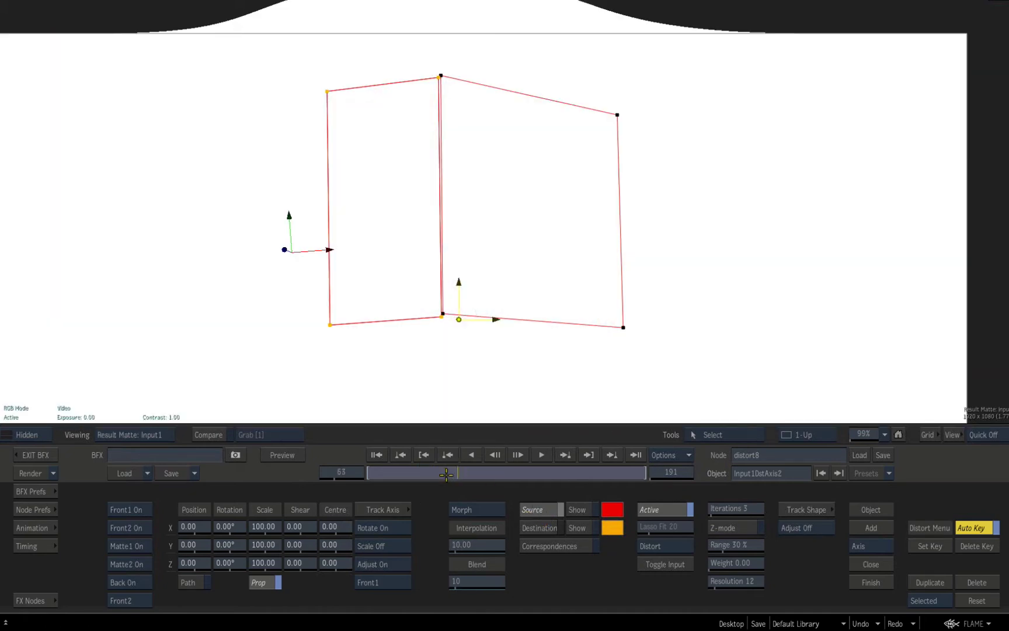
pyautogui.press('F4')
pyautogui.press('F4')
pyautogui.press('F1')
pyautogui.press('Escape')
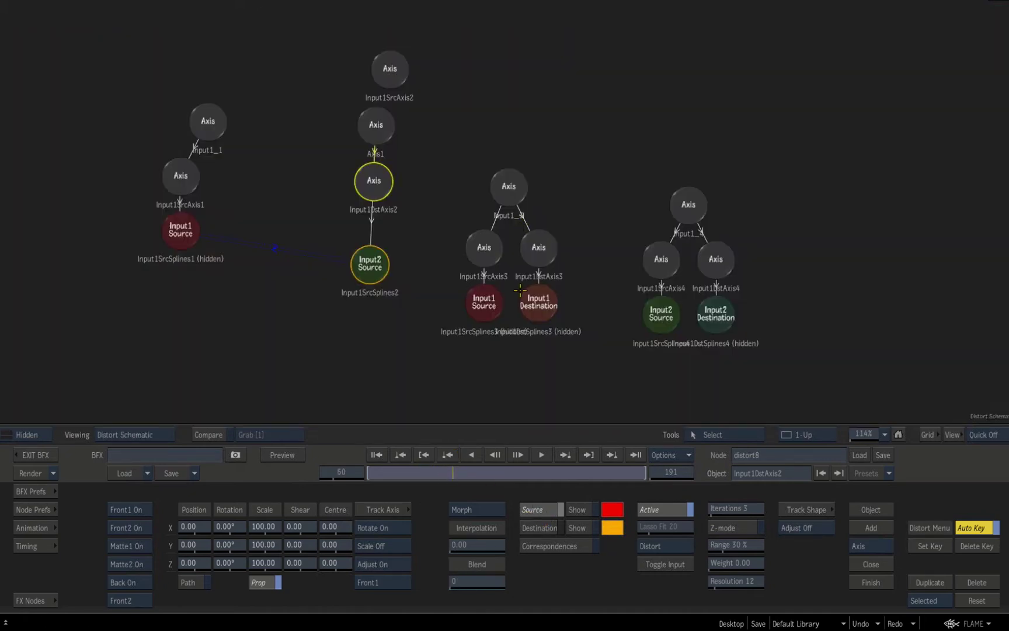
# Step: Select Input1SrcSplines4, go to frame 72, and fit its four corners to the Front2 box's large front face
pyautogui.click(637, 305)
pyautogui.moveTo(649, 311); pyautogui.dragTo(645, 314)
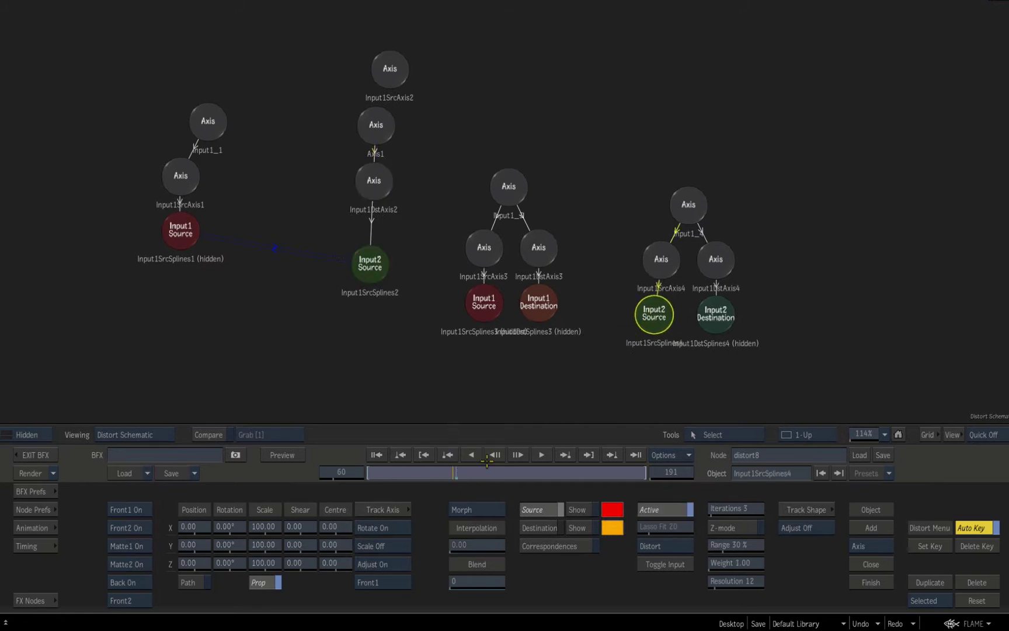
pyautogui.click(341, 472)
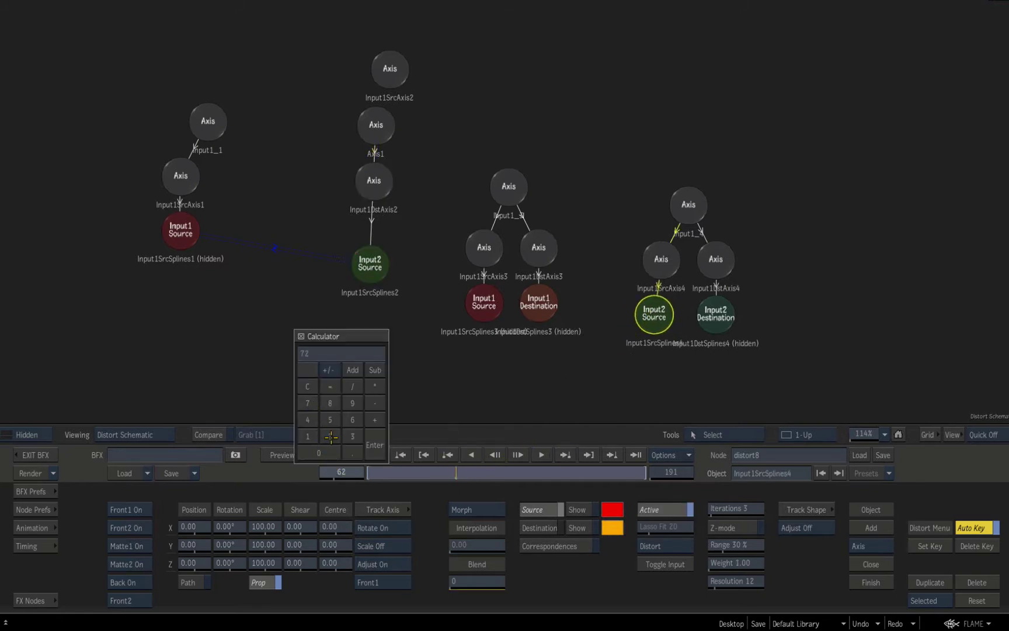
pyautogui.press('Return')
pyautogui.press('F1')
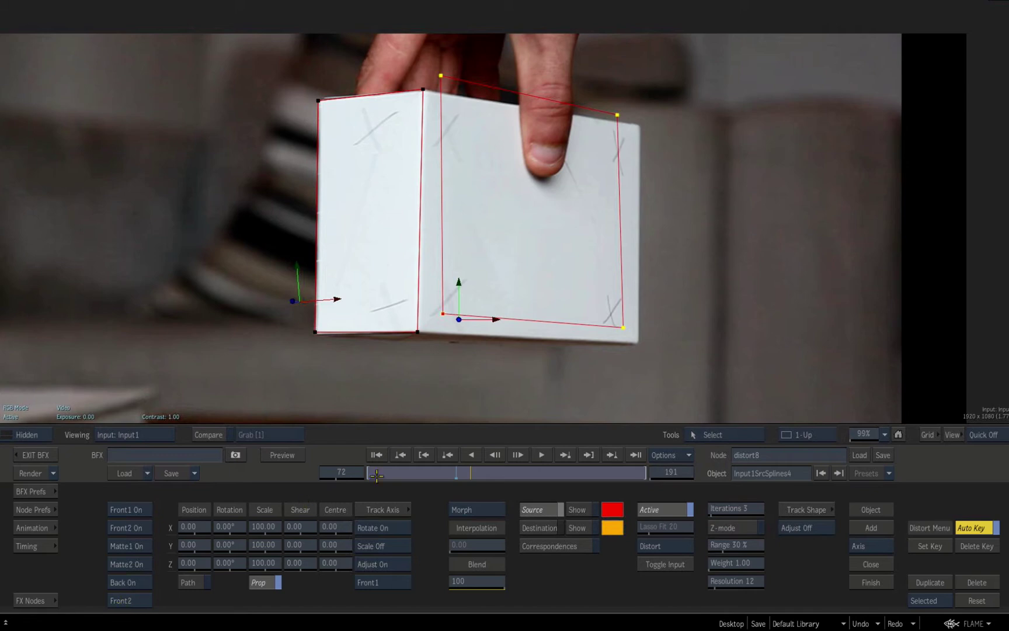
pyautogui.press('Escape')
pyautogui.press('F1')
pyautogui.moveTo(443, 314); pyautogui.dragTo(426, 329)
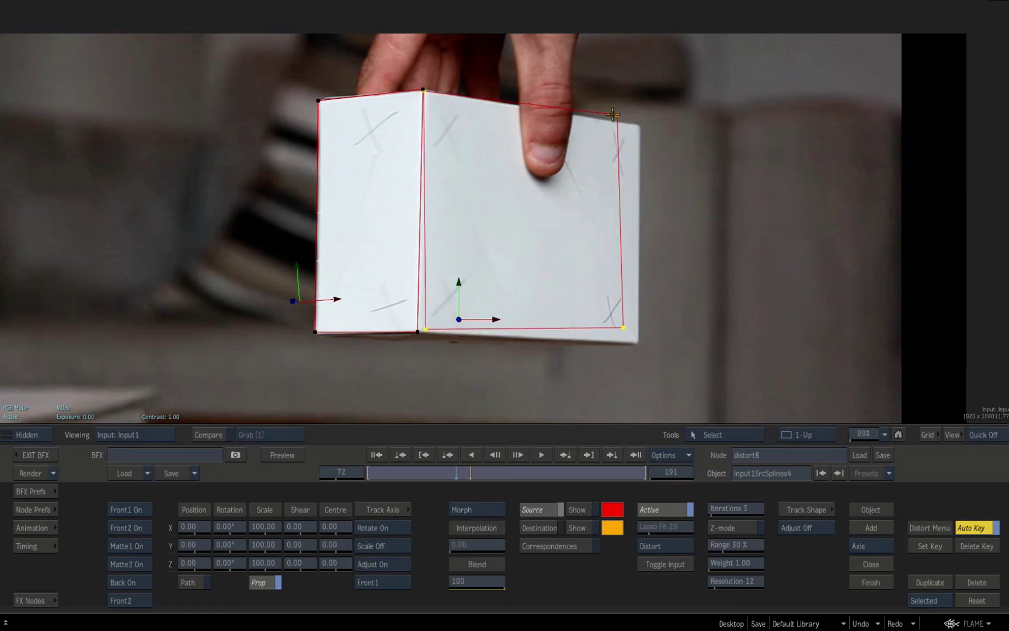
pyautogui.moveTo(612, 113); pyautogui.dragTo(638, 125)
pyautogui.moveTo(625, 327); pyautogui.dragTo(636, 342)
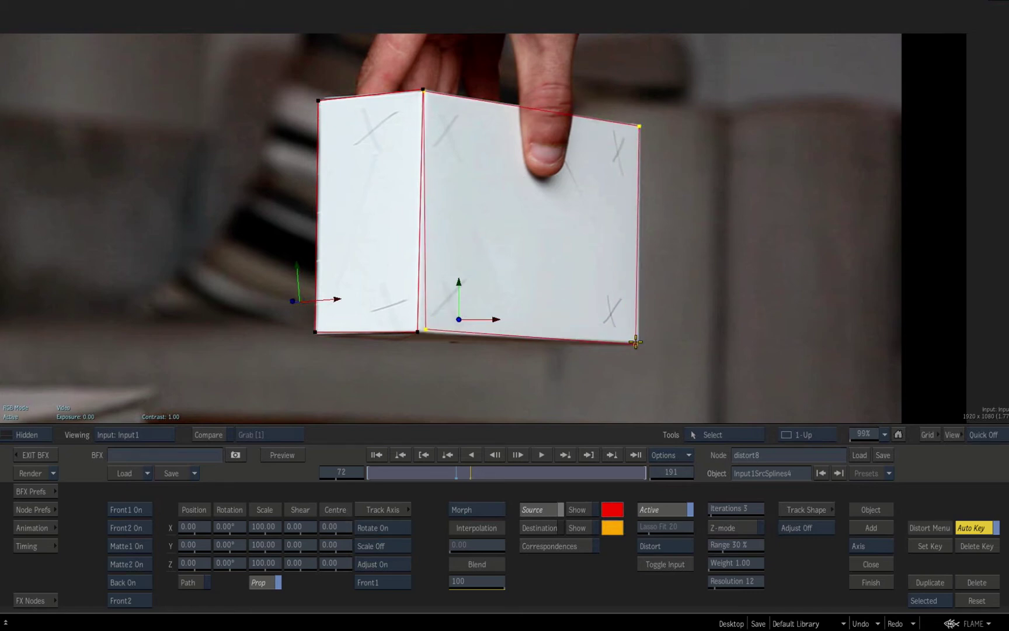
pyautogui.moveTo(426, 329); pyautogui.dragTo(418, 332)
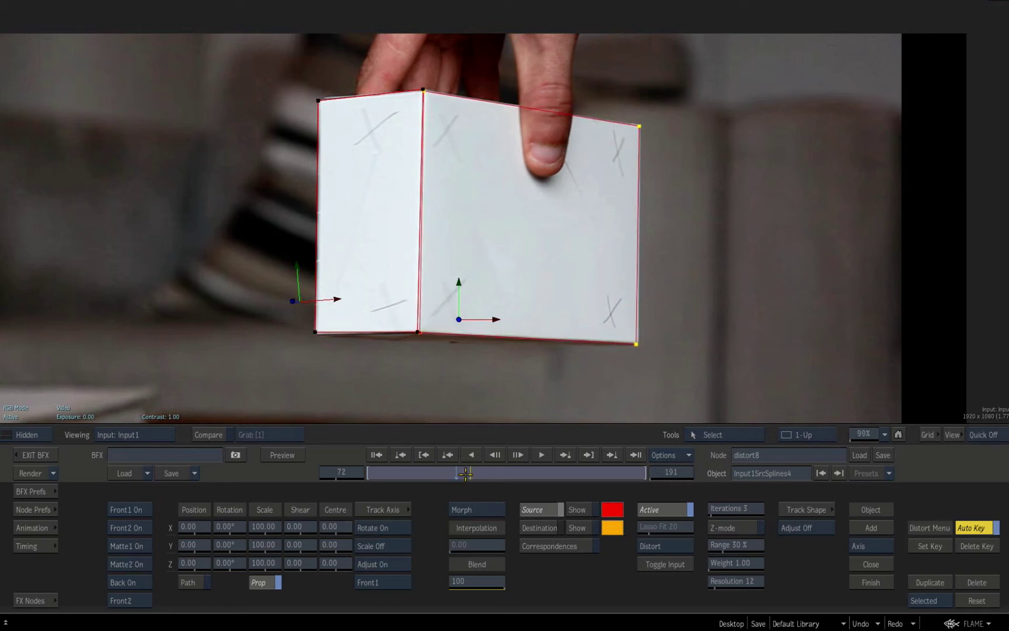
# Step: Correct the Front2 front-face spline's corners at frame 67 to match the box's shared edge and far upper corner
pyautogui.moveTo(465, 474); pyautogui.dragTo(463, 473)
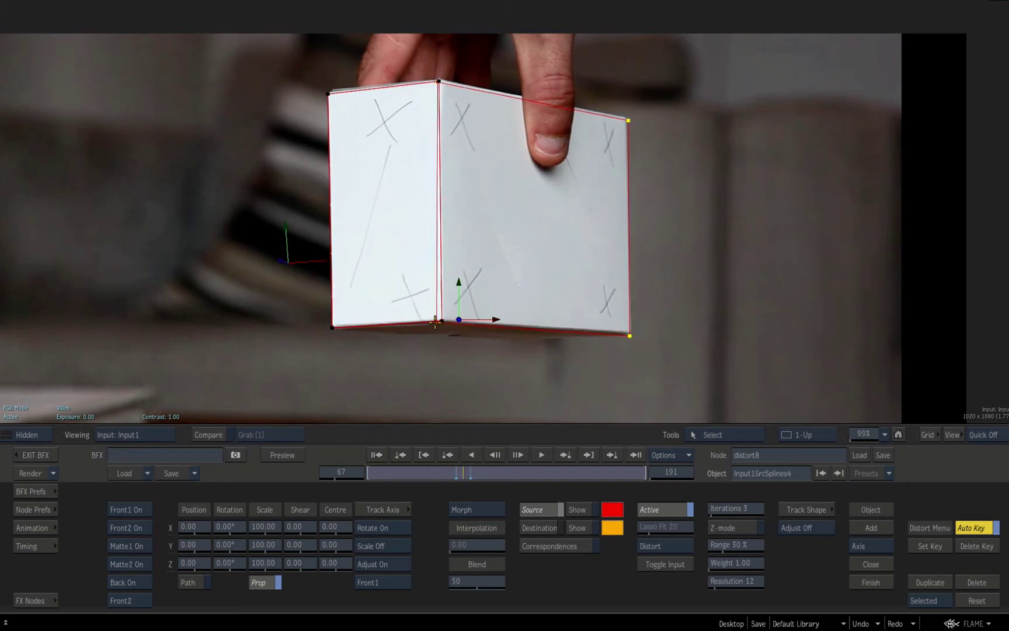
pyautogui.moveTo(435, 321); pyautogui.dragTo(442, 321)
pyautogui.moveTo(628, 120); pyautogui.dragTo(623, 119)
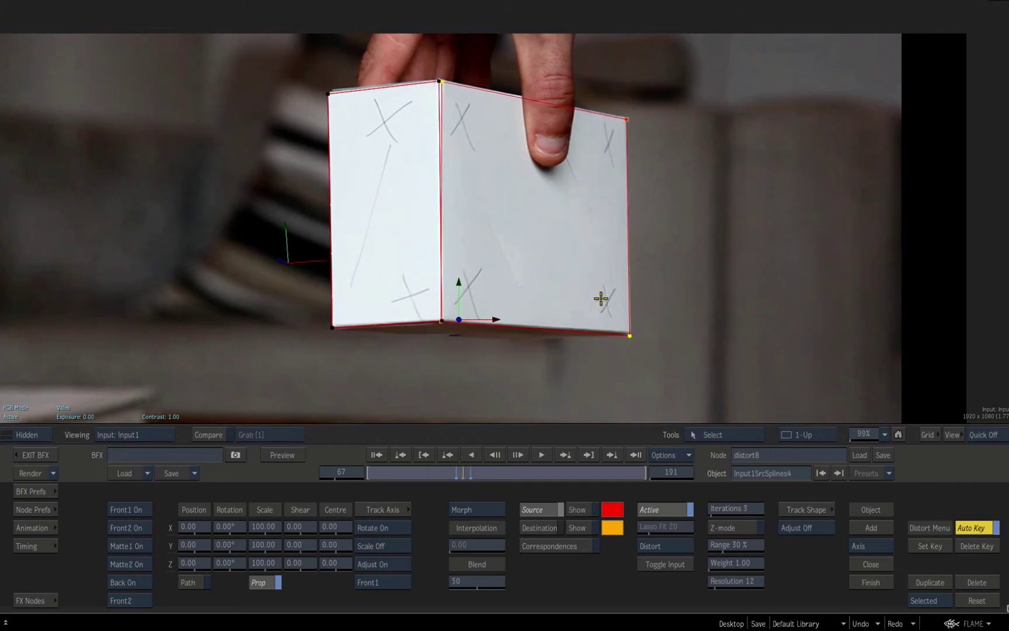
# Step: Refine the Front2 front-face spline's shared-edge and far-side corners at frame 70 to match the box
pyautogui.moveTo(464, 475); pyautogui.dragTo(468, 474)
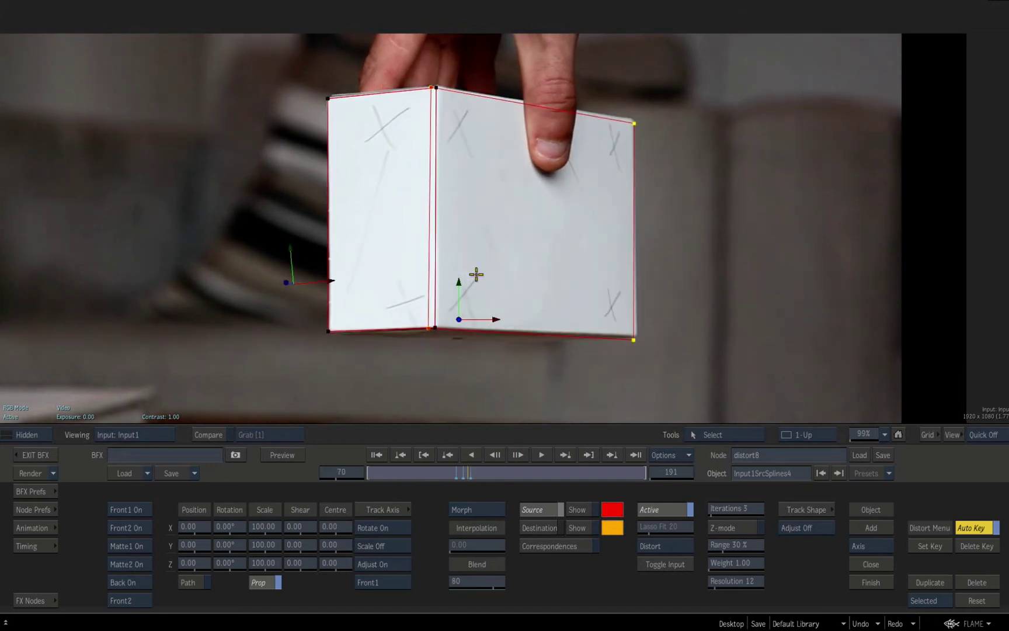
pyautogui.moveTo(431, 87); pyautogui.dragTo(436, 87)
pyautogui.moveTo(634, 121); pyautogui.dragTo(632, 119)
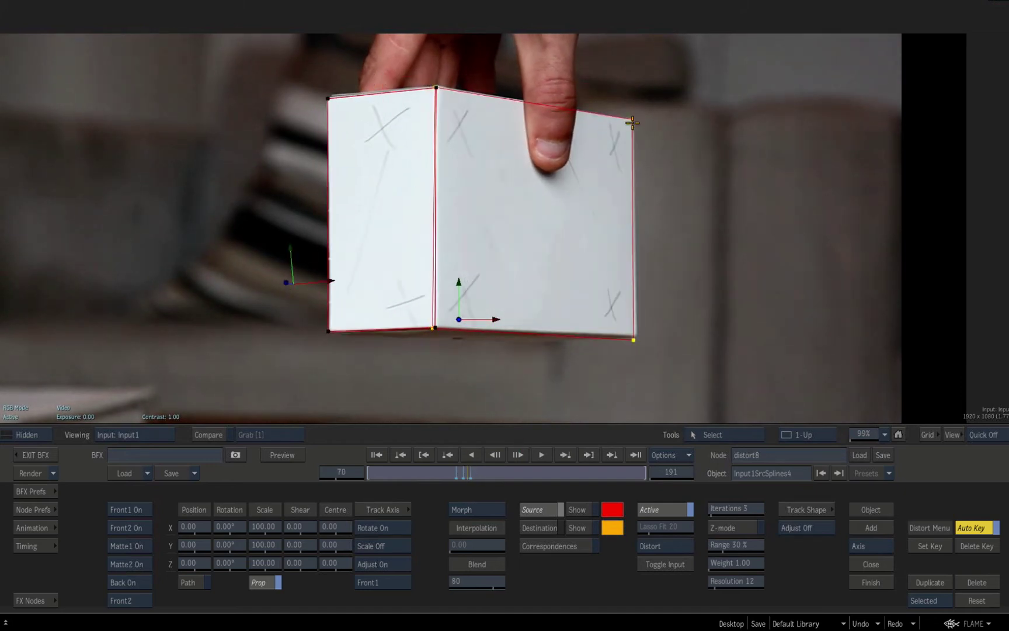
pyautogui.moveTo(633, 339); pyautogui.dragTo(636, 335)
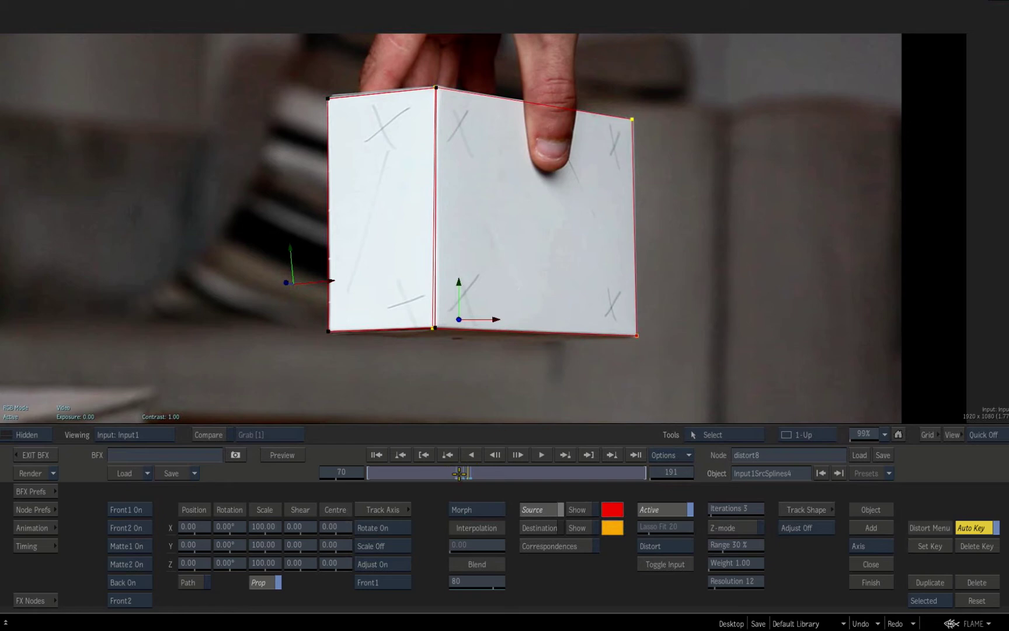
# Step: Step through the frames between 61 and 70 to examine how closely the Front2 front-face spline follows the box
pyautogui.press('Left')
pyautogui.press('Left')
pyautogui.press('Left')
pyautogui.press('Left')
pyautogui.press('Left')
pyautogui.press('Left')
pyautogui.press('Left')
pyautogui.press('Left')
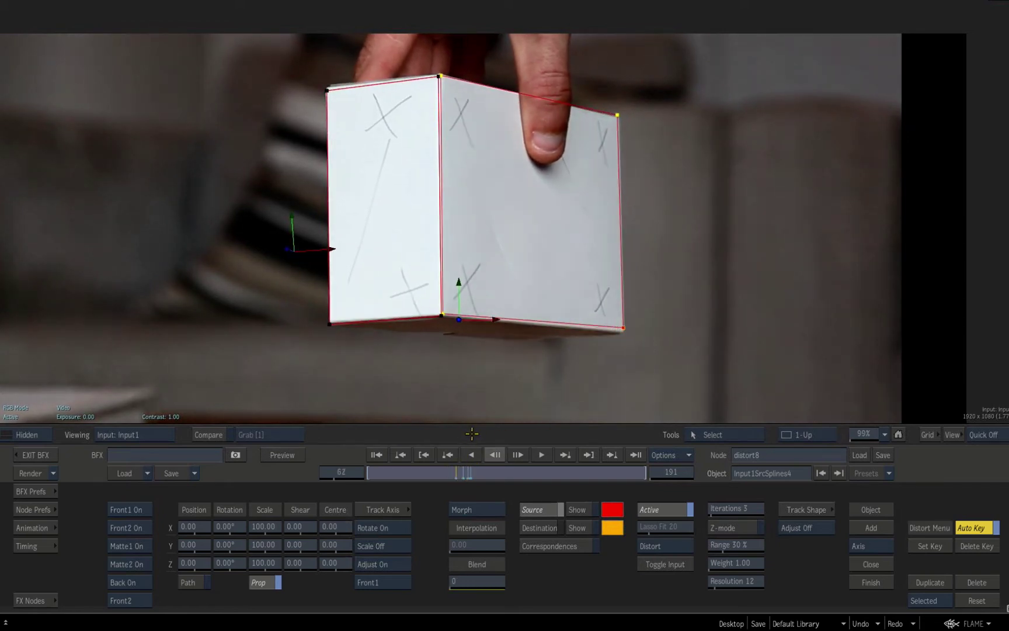
pyautogui.press('Left')
pyautogui.press('Right')
pyautogui.press('Right')
pyautogui.press('Right')
pyautogui.press('Right')
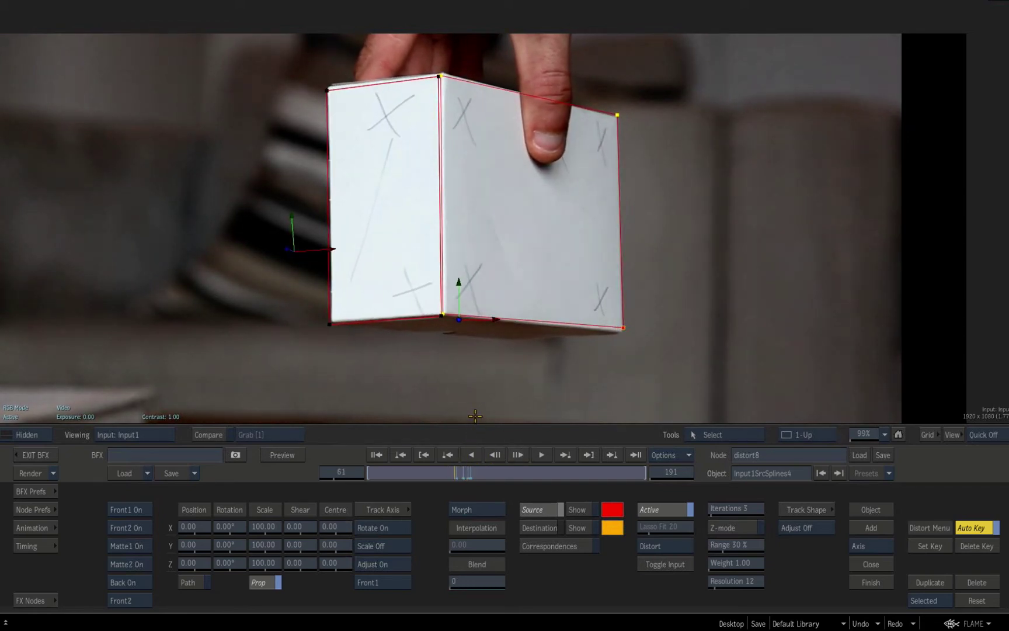
pyautogui.press('Right')
pyautogui.press('Right')
pyautogui.press('Right')
pyautogui.press('Right')
pyautogui.press('Right')
pyautogui.press('Right')
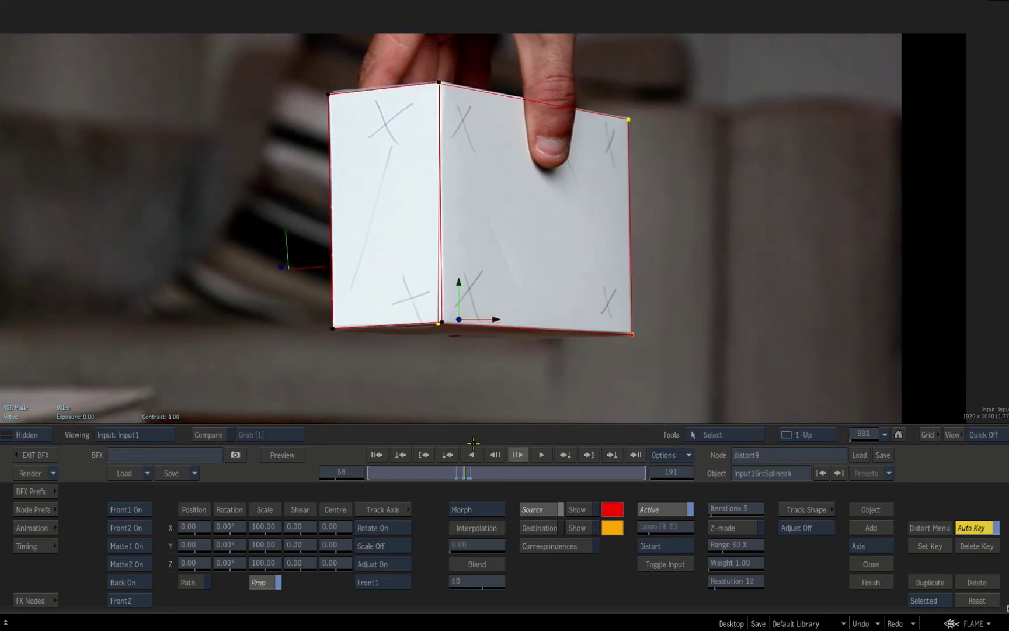
# Step: Display Front1, select its front-face spline, and fit all four corners to the box at frame 72
pyautogui.click(109, 600)
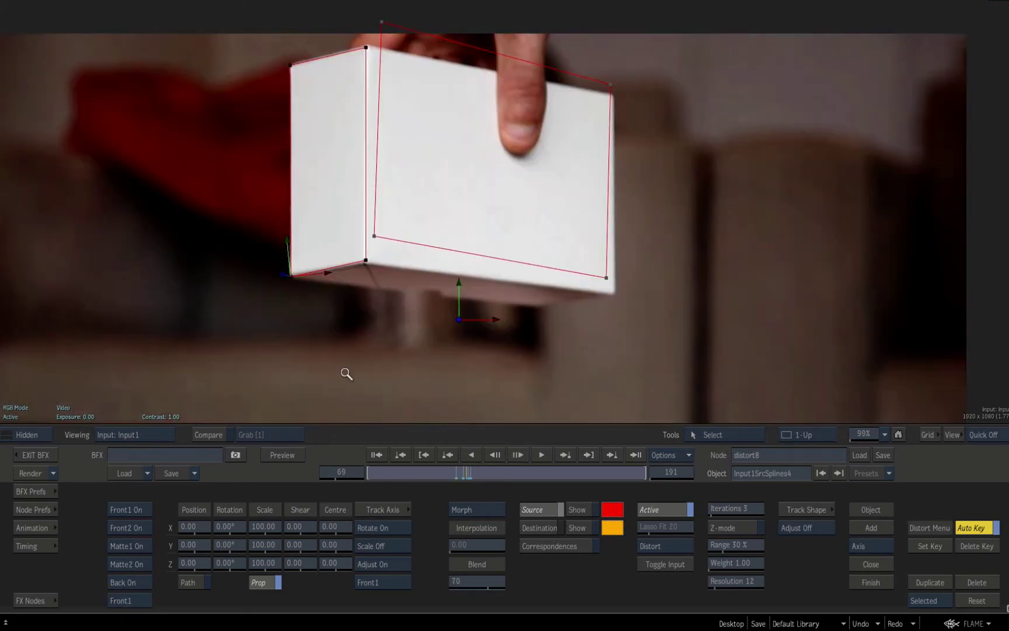
pyautogui.moveTo(346, 374); pyautogui.dragTo(449, 464)
pyautogui.click(425, 250)
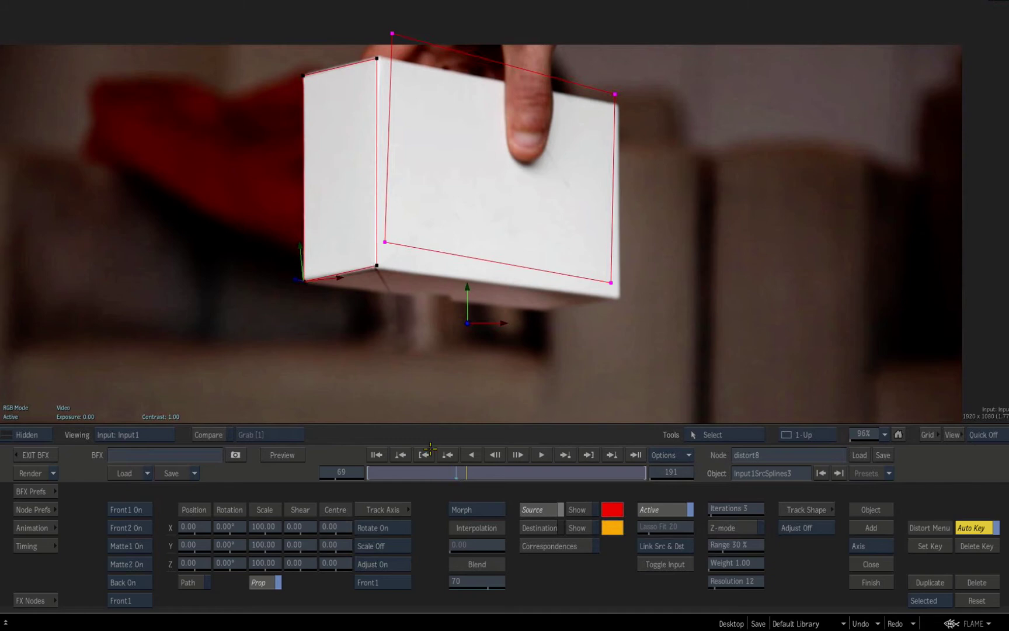
pyautogui.click(339, 472)
pyautogui.press('Return')
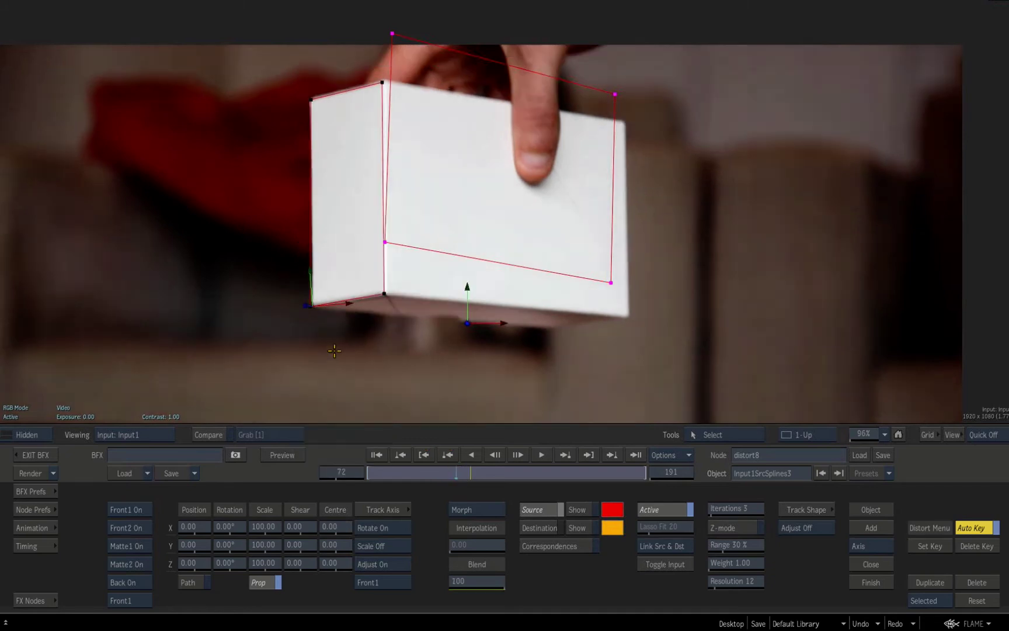
pyautogui.scroll(3, 399, 184)
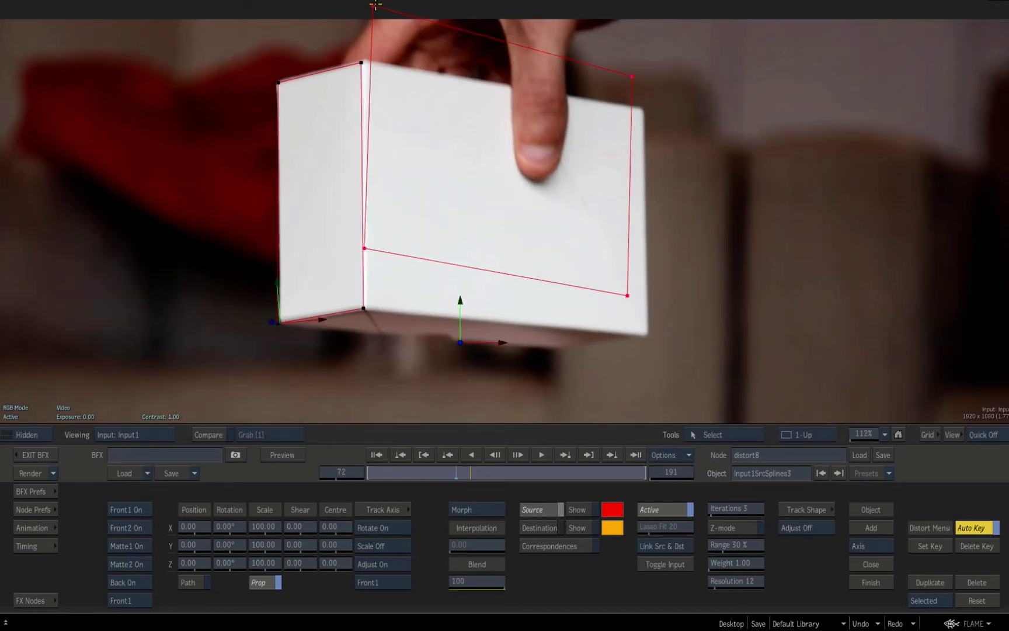
pyautogui.moveTo(375, 4); pyautogui.dragTo(360, 63)
pyautogui.moveTo(621, 135); pyautogui.dragTo(641, 109)
pyautogui.moveTo(618, 352); pyautogui.dragTo(645, 335)
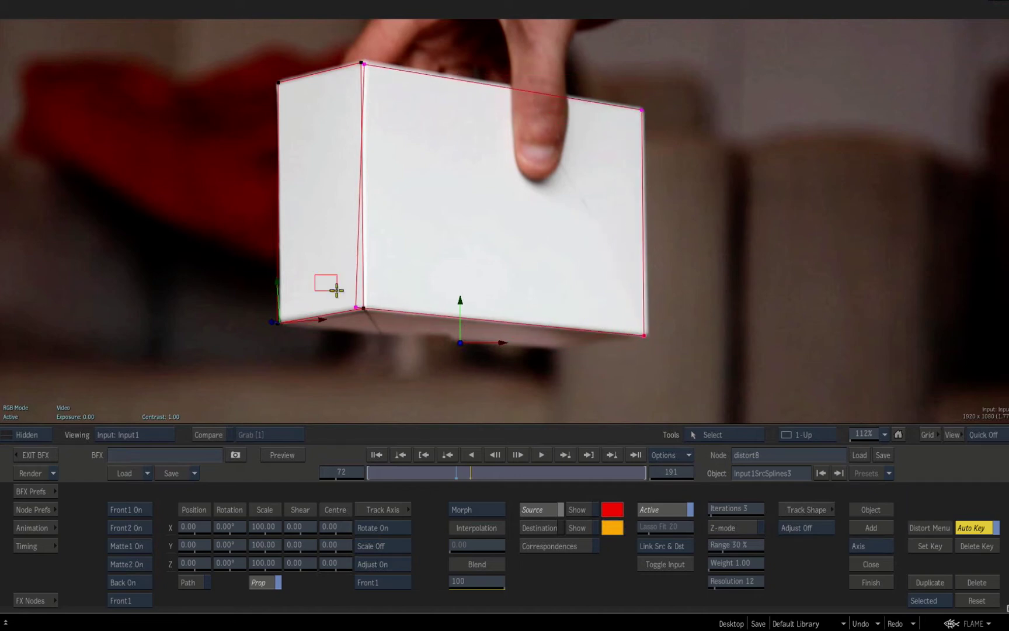
pyautogui.moveTo(356, 306); pyautogui.dragTo(363, 306)
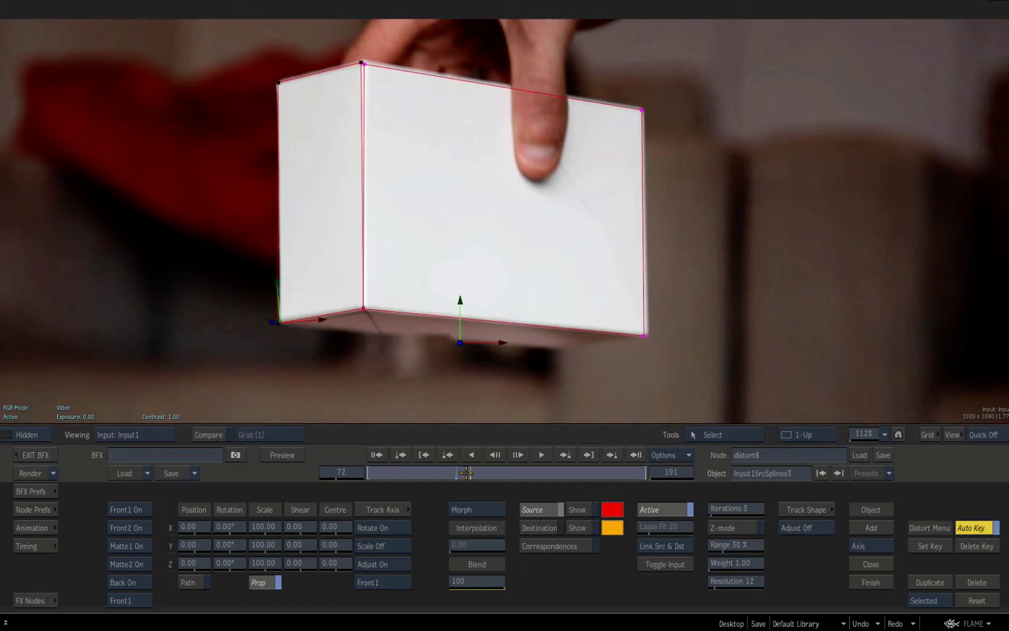
# Step: Reposition the Front1 front-face spline's corners at frame 68 to match the box face
pyautogui.moveTo(466, 472); pyautogui.dragTo(465, 472)
pyautogui.moveTo(288, 41); pyautogui.dragTo(522, 201)
pyautogui.moveTo(370, 42); pyautogui.dragTo(362, 29)
pyautogui.moveTo(625, 309); pyautogui.dragTo(629, 305)
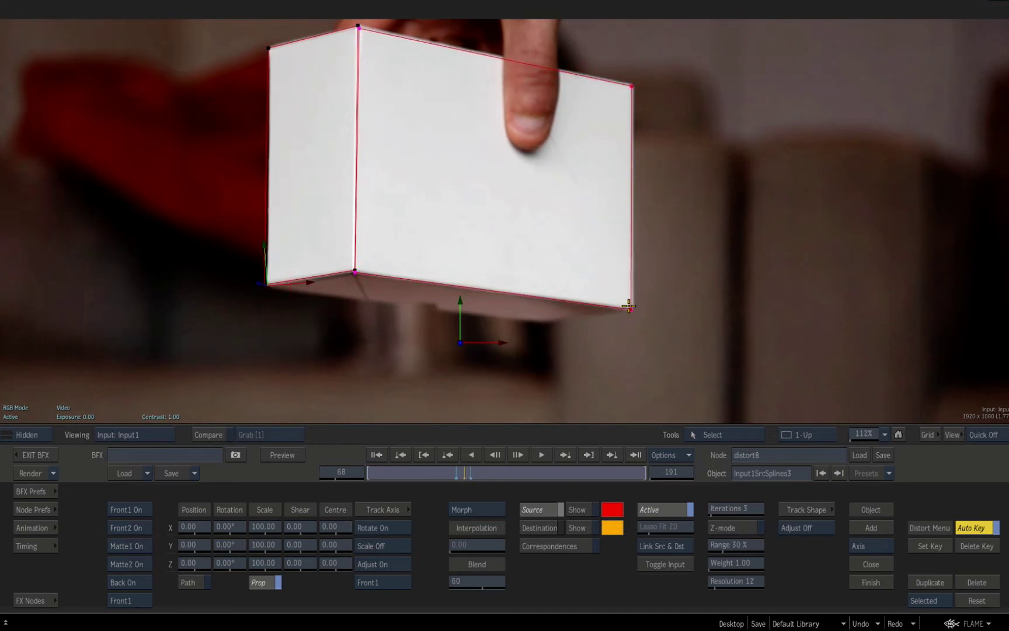
# Step: Adjust the Front1 front-face spline's upper corners at frame 65 to match the box
pyautogui.click(461, 471)
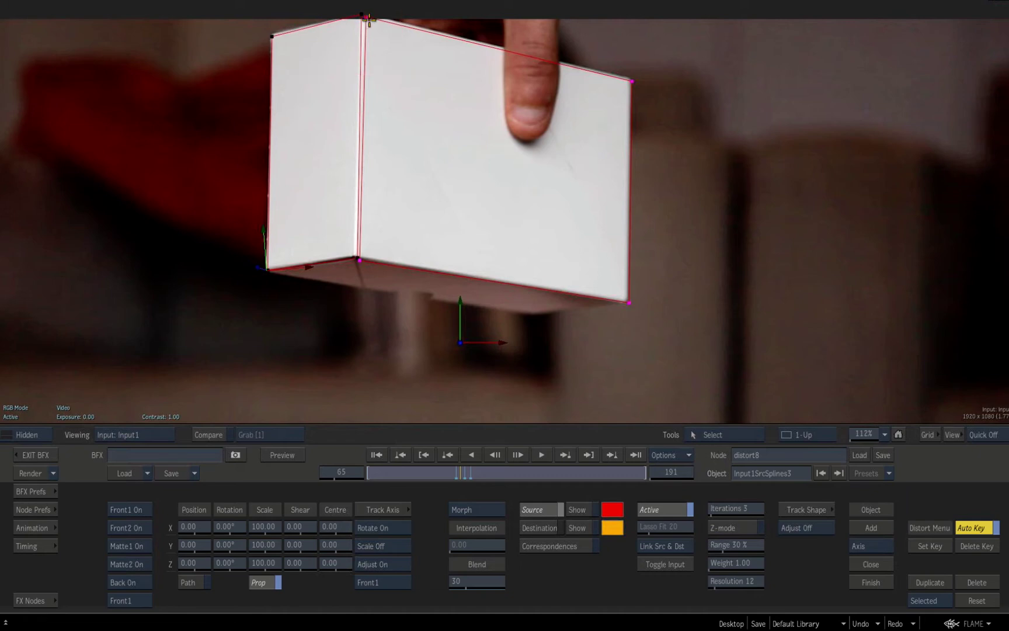
pyautogui.moveTo(369, 19); pyautogui.dragTo(363, 14)
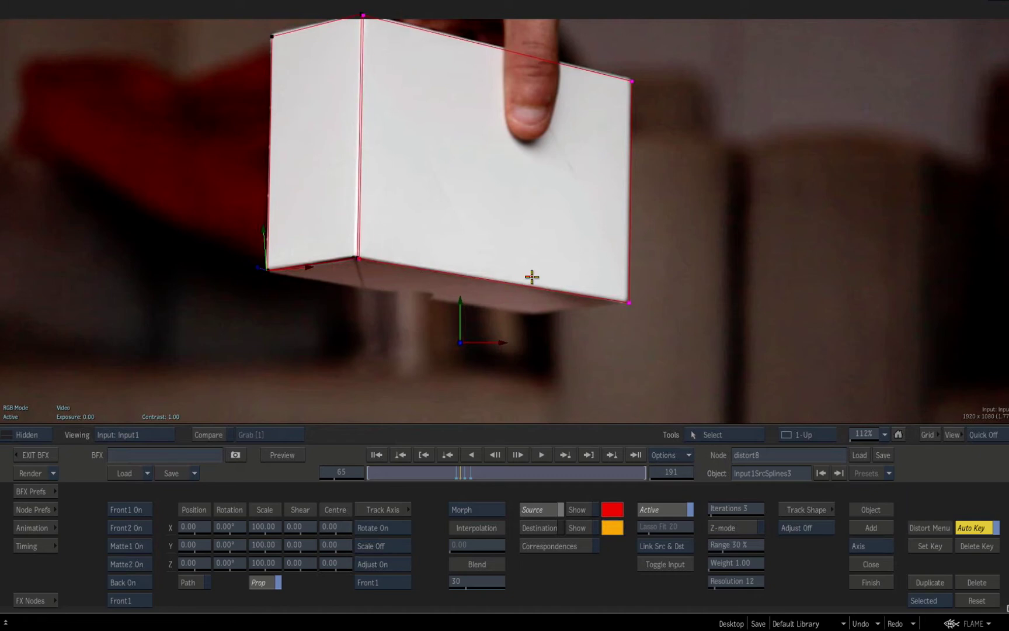
pyautogui.moveTo(632, 81); pyautogui.dragTo(630, 79)
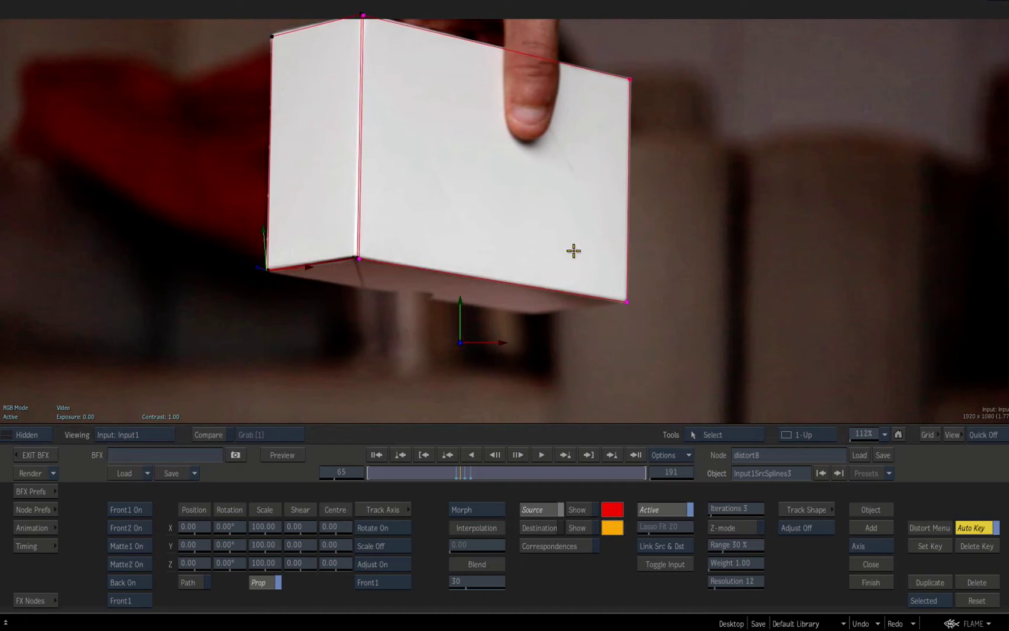
# Step: Link Input1SrcSplines3 to Input1SrcSplines4 in the Distort schematic with the Link tool
pyautogui.moveTo(460, 470); pyautogui.dragTo(464, 472)
pyautogui.press('Escape')
pyautogui.click(720, 435)
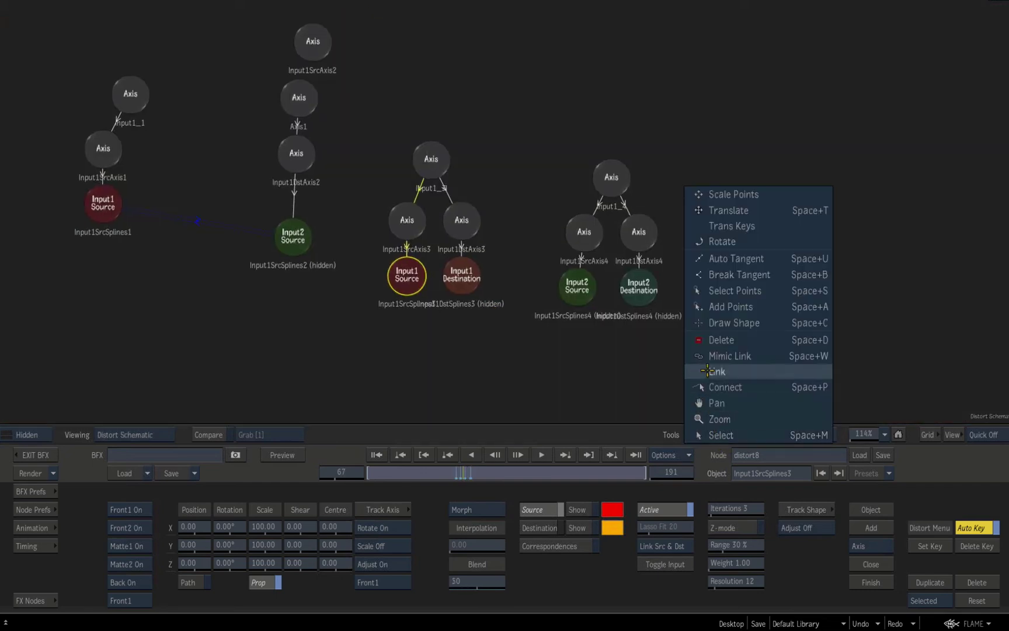
pyautogui.click(721, 372)
pyautogui.moveTo(519, 283); pyautogui.dragTo(573, 286)
pyautogui.press('Escape')
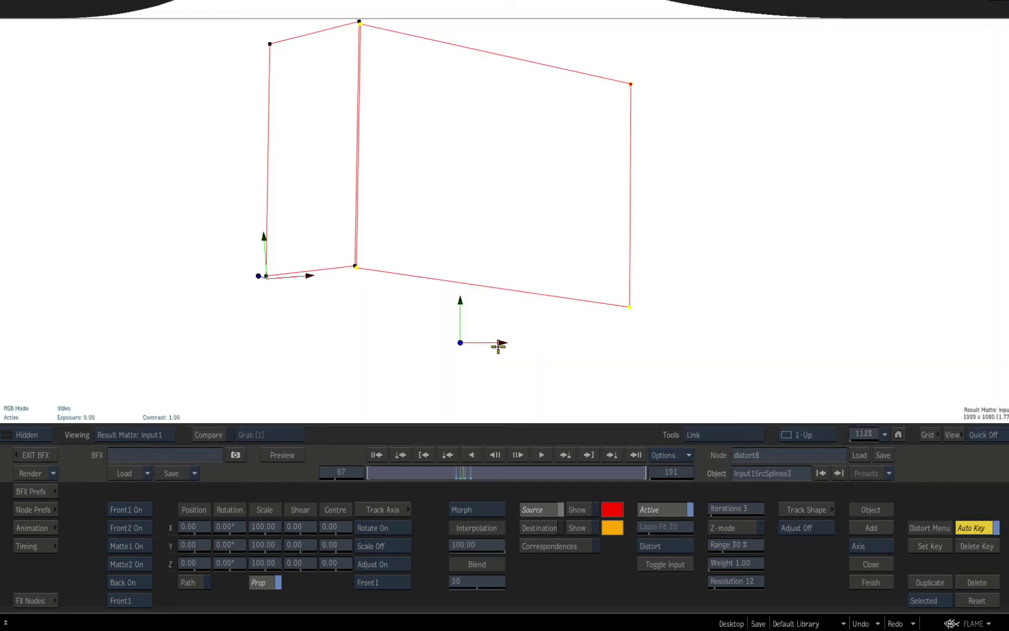
# Step: Examine the morph result and its matte while scrubbing around frame 67, and review the linked splines in the schematic
pyautogui.press('F4')
pyautogui.press('F1')
pyautogui.press('F4')
pyautogui.moveTo(498, 376); pyautogui.dragTo(461, 380)
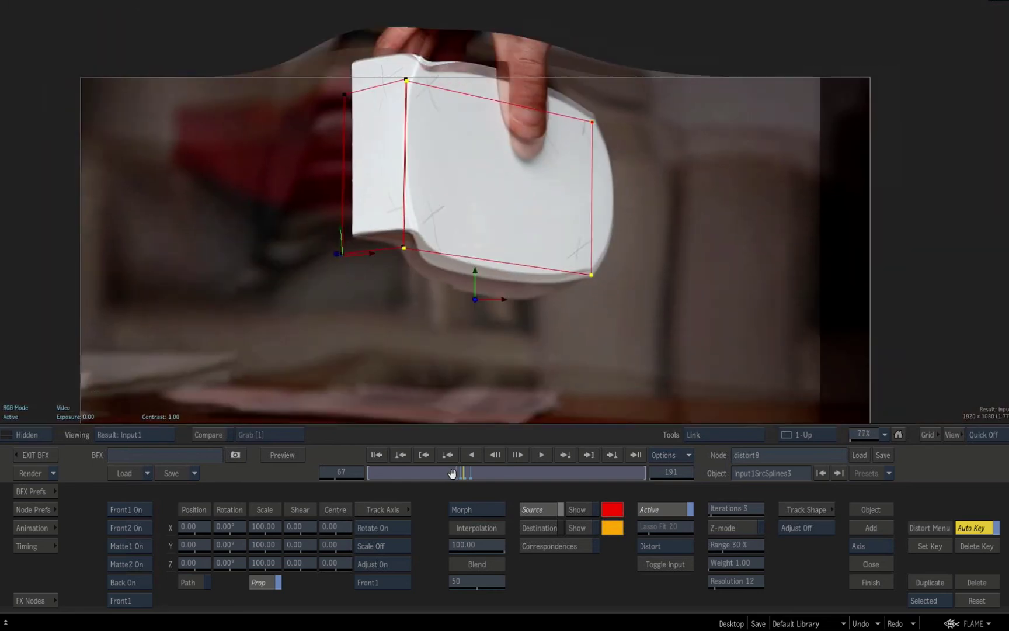
pyautogui.moveTo(452, 473); pyautogui.dragTo(465, 471)
pyautogui.press('F4')
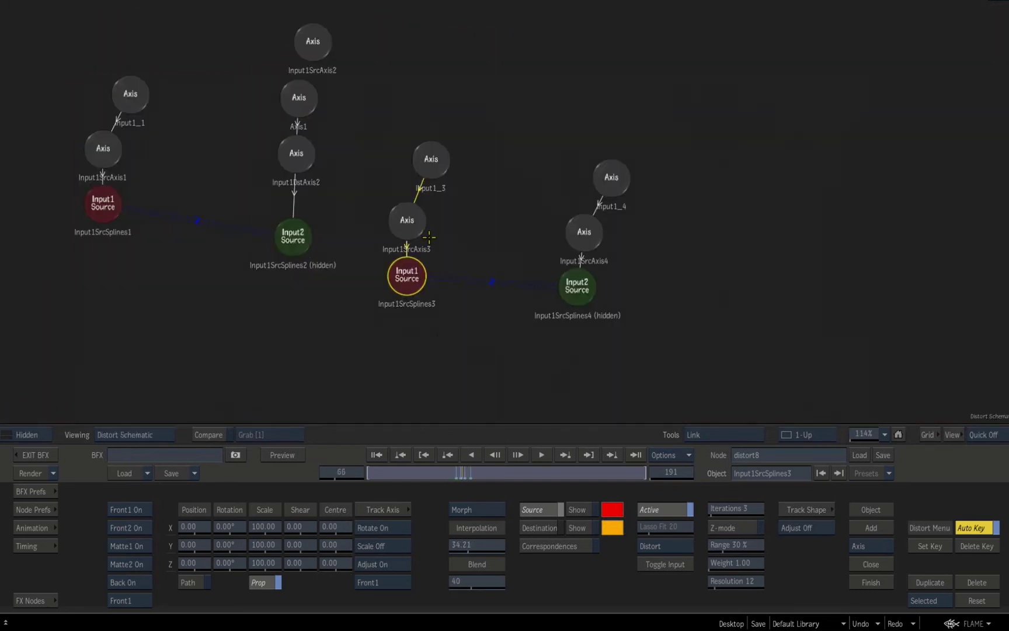
pyautogui.moveTo(407, 206); pyautogui.dragTo(453, 223)
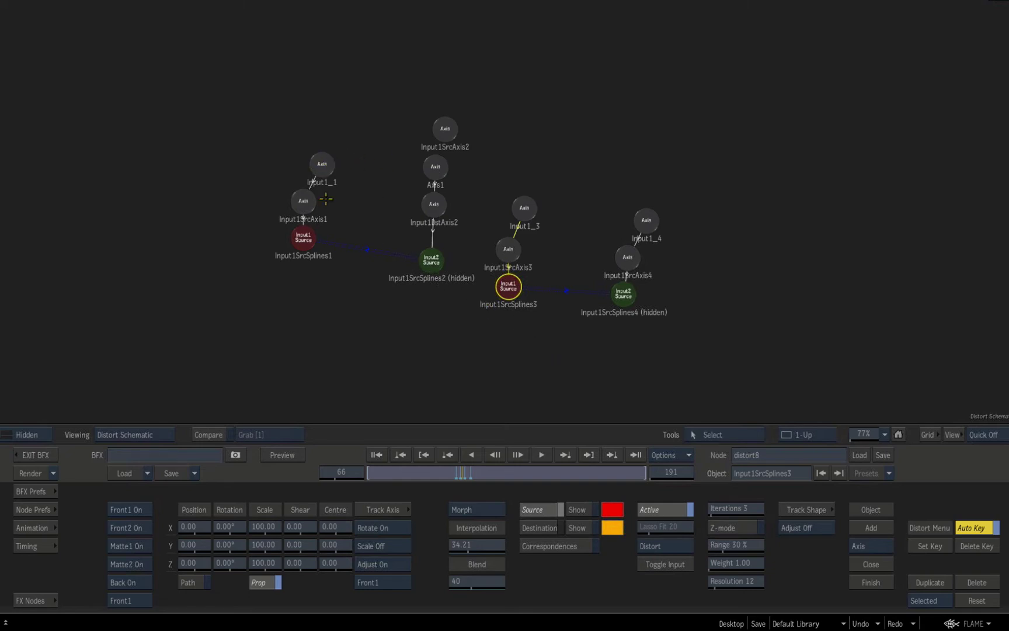
# Step: Delete the Input1SrcSplines1 and Input1SrcSplines2 spline chains with all their axes, including Input1_2, from the Distort schematic
pyautogui.moveTo(322, 167); pyautogui.dragTo(355, 483)
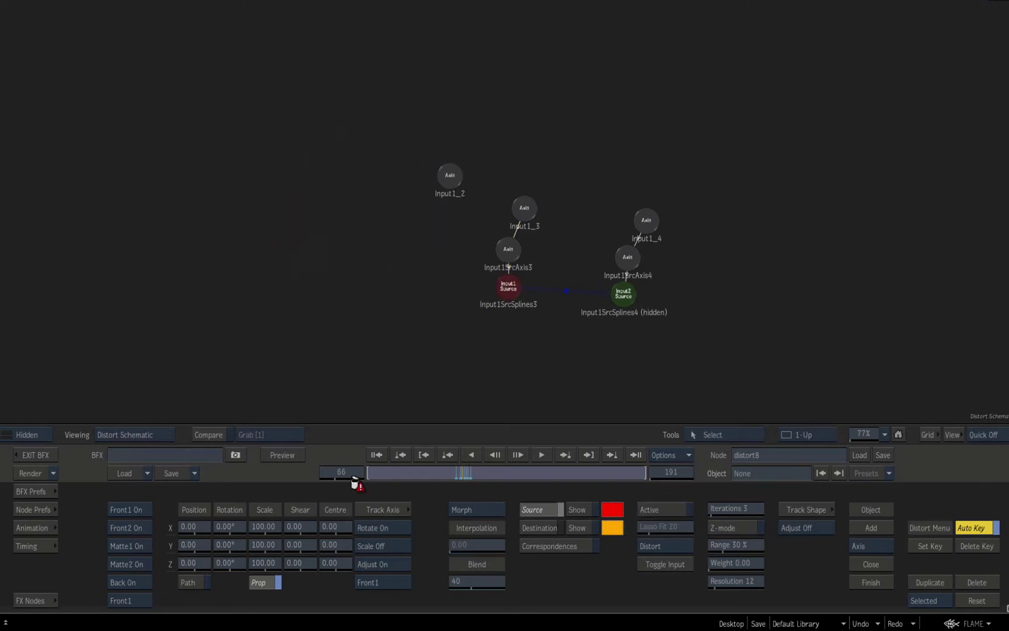
pyautogui.moveTo(440, 366); pyautogui.dragTo(417, 321)
pyautogui.moveTo(340, 146); pyautogui.dragTo(288, 629)
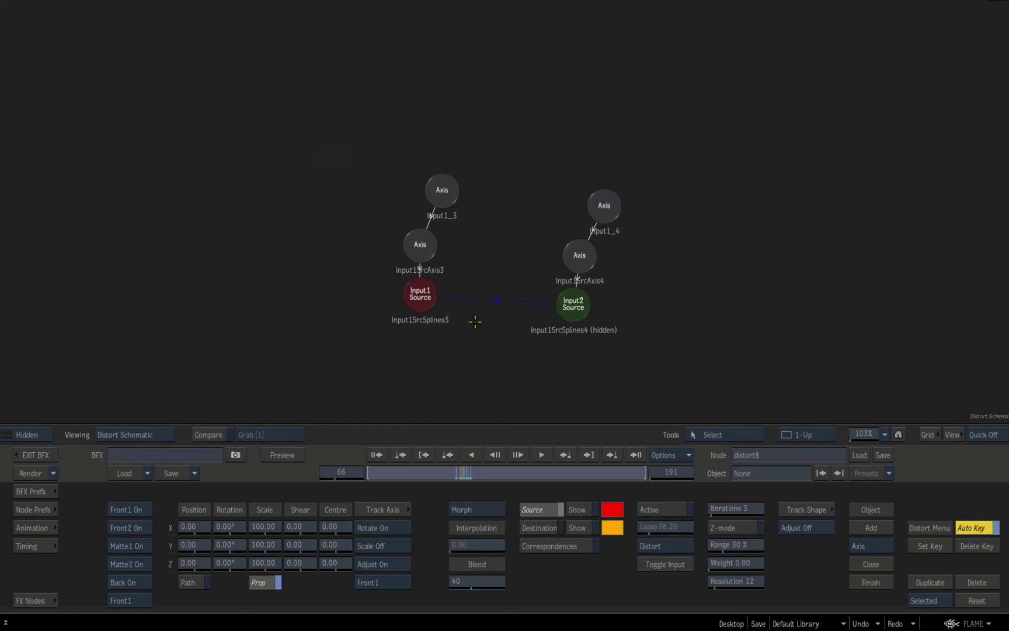
# Step: Examine the morph result at frames 63 and 62, including the correspondences between the front-face splines
pyautogui.press('F4')
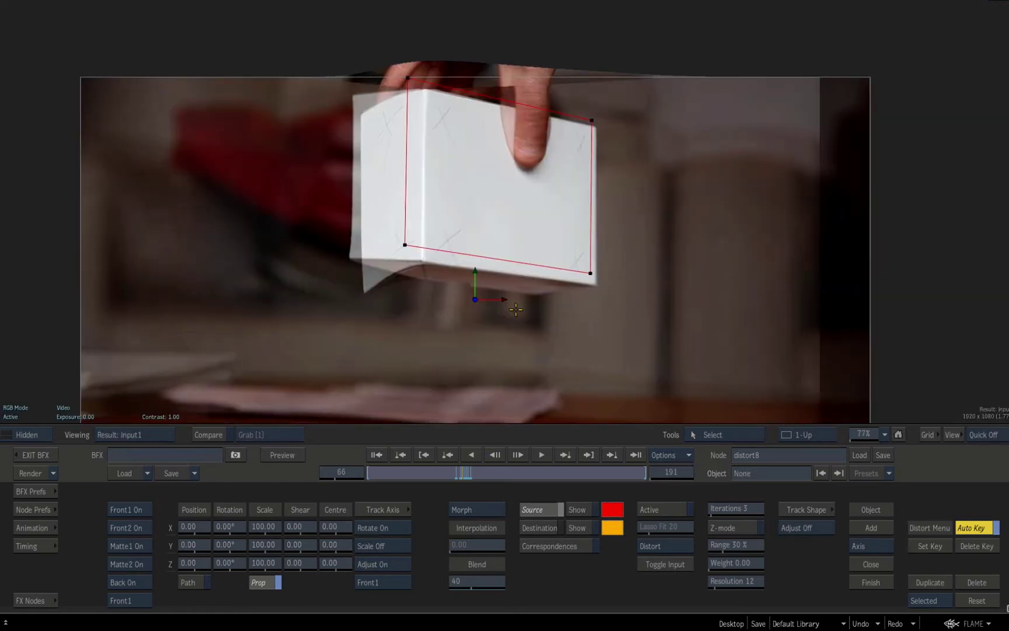
pyautogui.click(459, 471)
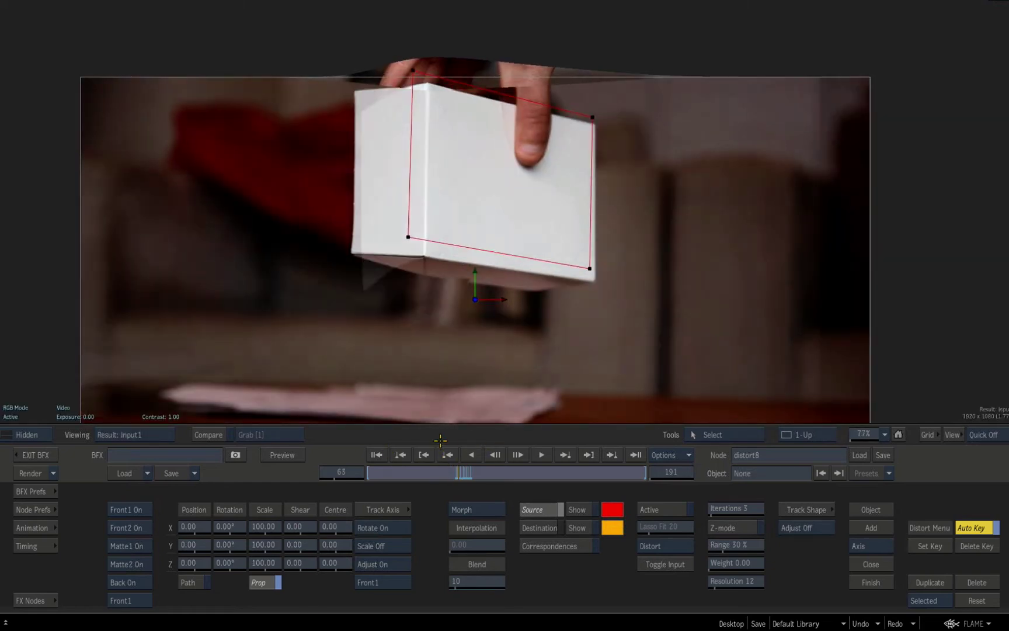
pyautogui.click(342, 472)
pyautogui.write('62')
pyautogui.press('Return')
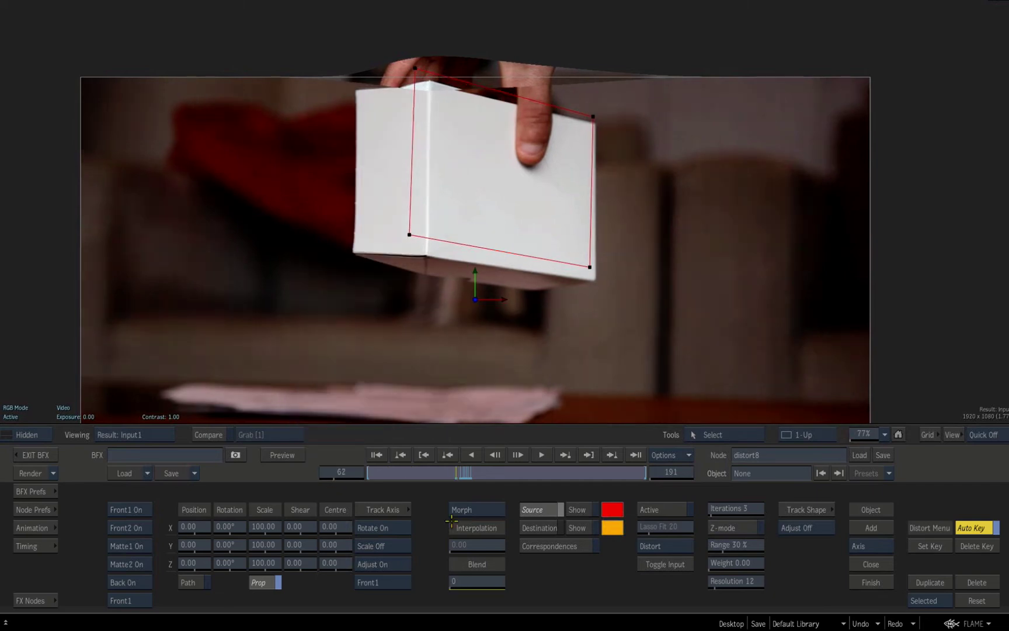
pyautogui.click(566, 549)
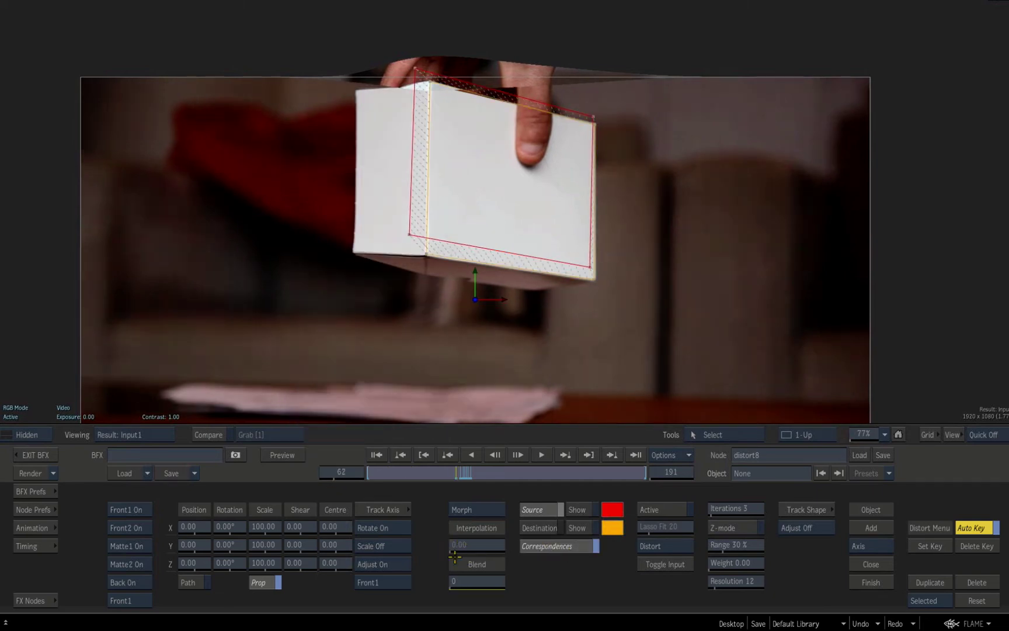
pyautogui.click(541, 542)
# Step: Review the linked Input1SrcSplines3 and Input1SrcSplines4, comparing the Front1 input with the morph result around frames 65 to 70
pyautogui.moveTo(468, 469); pyautogui.dragTo(459, 472)
pyautogui.press('Escape')
pyautogui.click(431, 293)
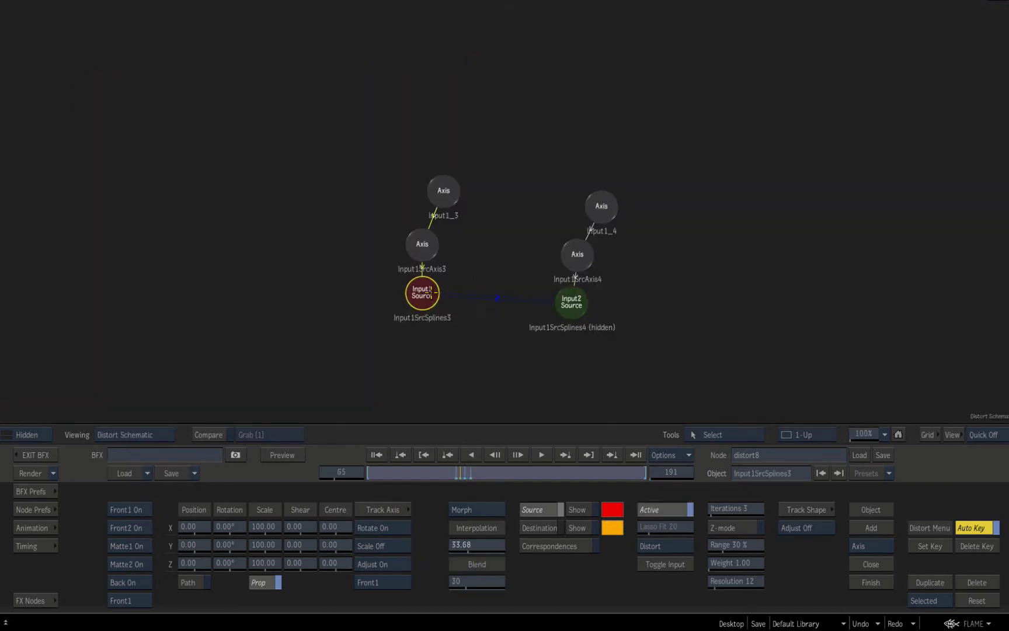
pyautogui.click(571, 302)
pyautogui.press('F4')
pyautogui.click(123, 601)
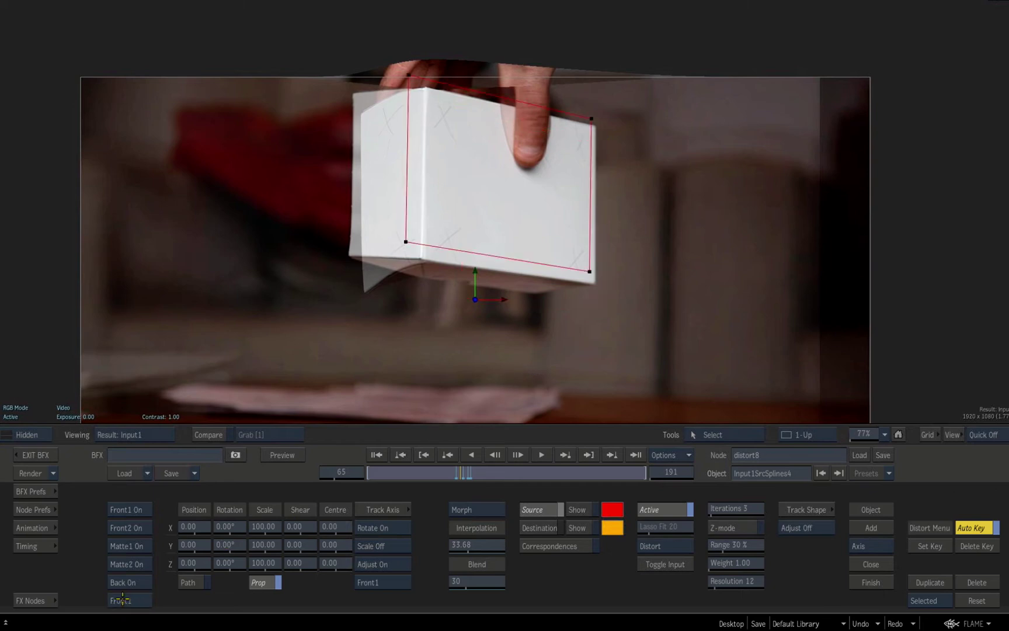
pyautogui.moveTo(464, 472); pyautogui.dragTo(469, 473)
pyautogui.press('F1')
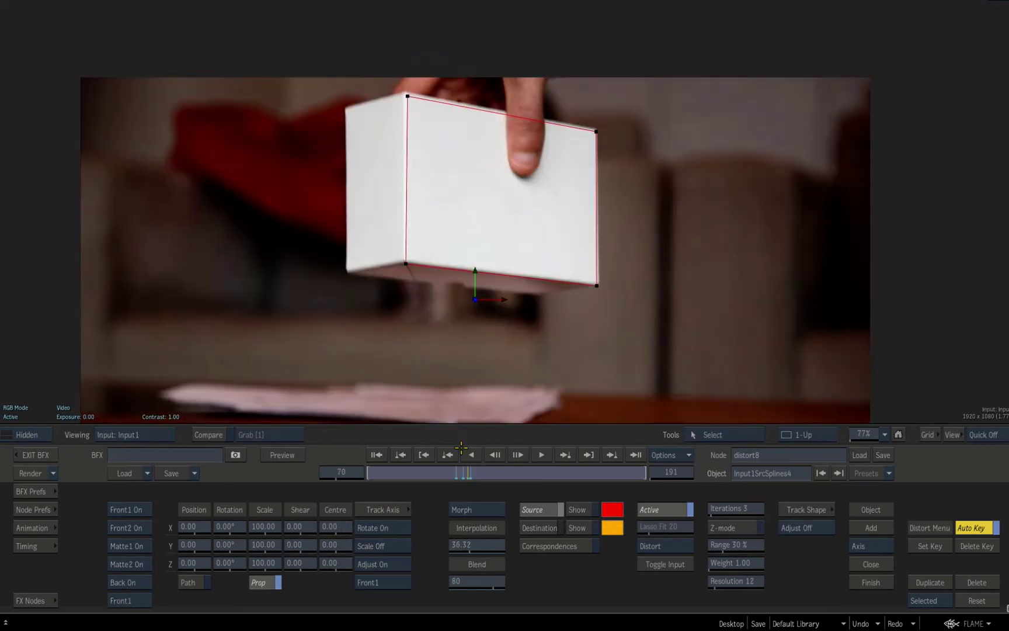
pyautogui.press('F4')
# Step: Set the morph Interpolation to 0 at frame 62
pyautogui.click(458, 470)
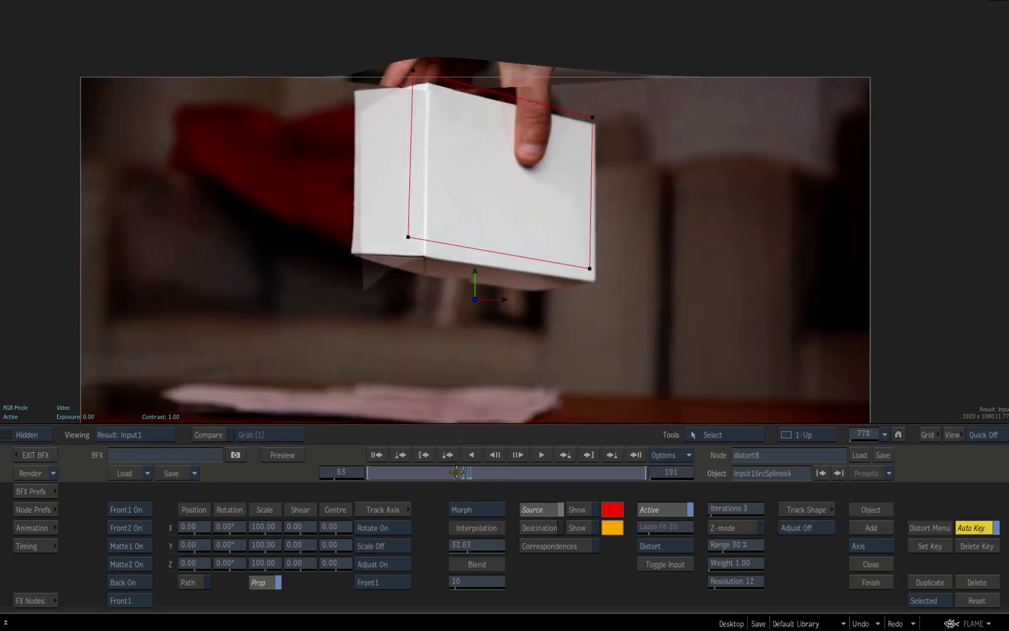
pyautogui.click(457, 472)
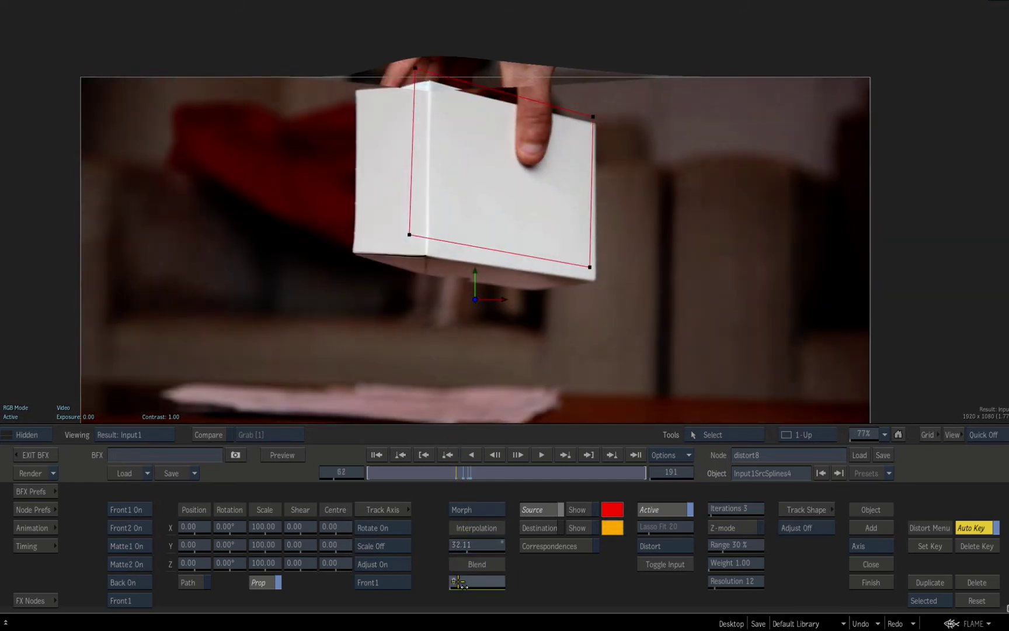
pyautogui.moveTo(482, 544); pyautogui.dragTo(139, 509)
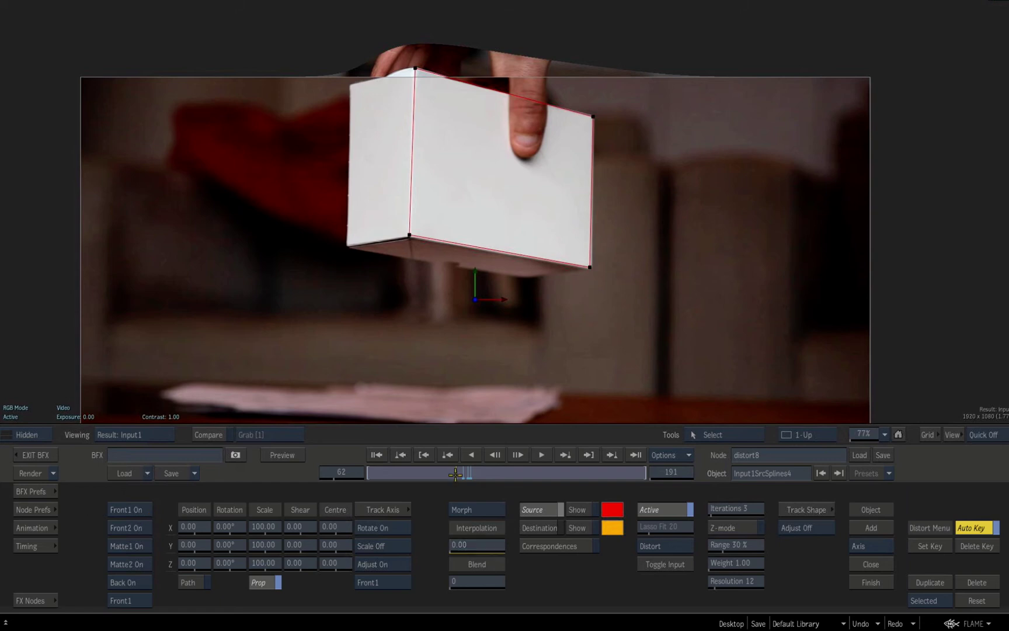
# Step: Set the morph Interpolation and Blend to 100 at frame 72
pyautogui.moveTo(448, 472); pyautogui.dragTo(469, 468)
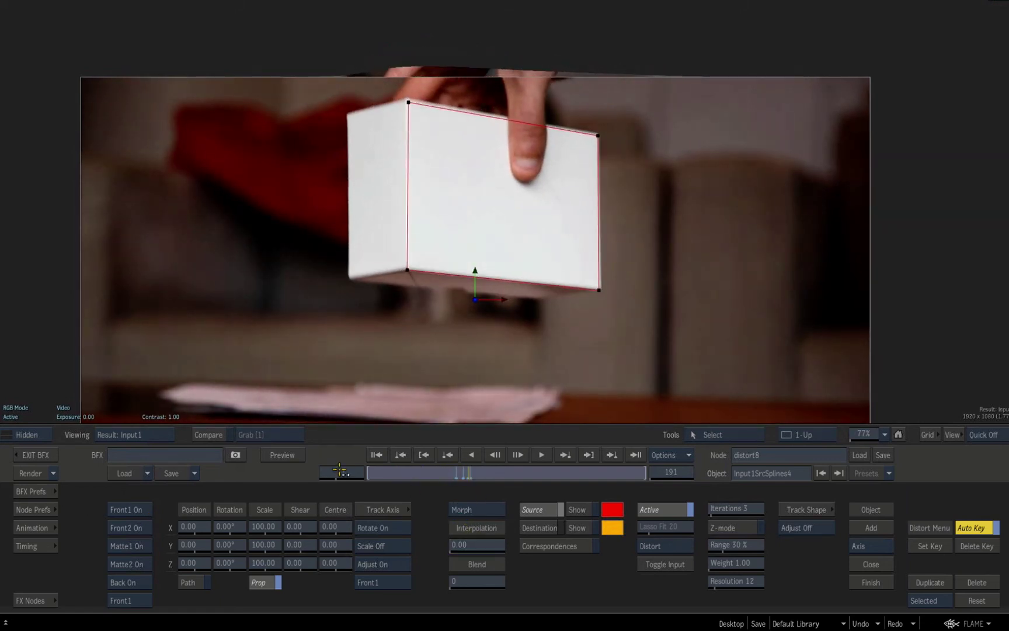
pyautogui.moveTo(340, 470); pyautogui.dragTo(404, 512)
pyautogui.moveTo(459, 545); pyautogui.dragTo(715, 559)
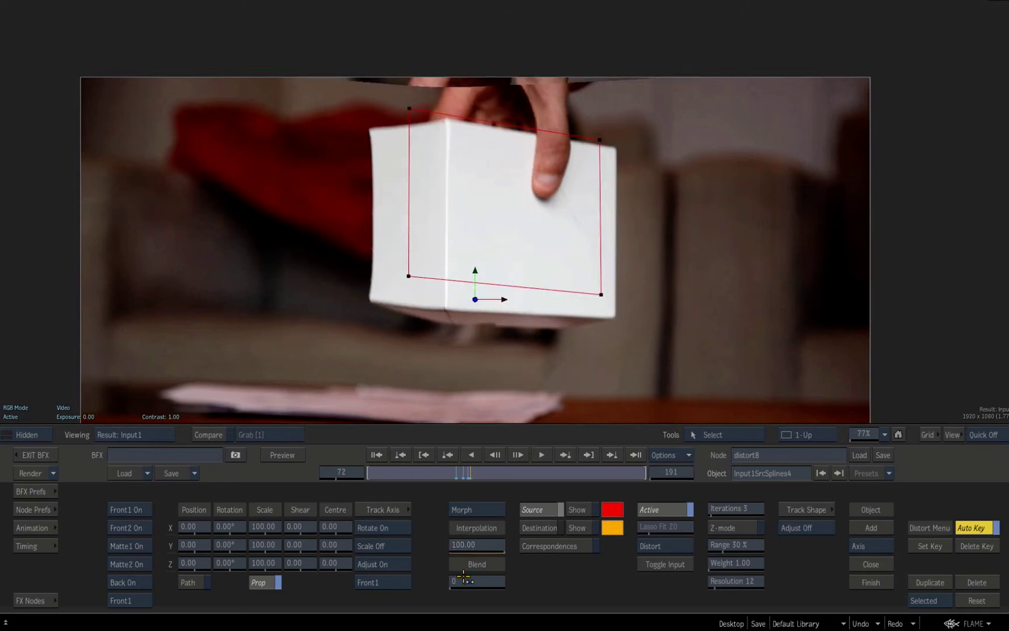
pyautogui.moveTo(461, 582); pyautogui.dragTo(773, 581)
# Step: Compare the input with the morph result and set the Blend to 0 at frame 62
pyautogui.moveTo(466, 472); pyautogui.dragTo(452, 446)
pyautogui.press('F1')
pyautogui.press('F4')
pyautogui.press('F1')
pyautogui.press('F4')
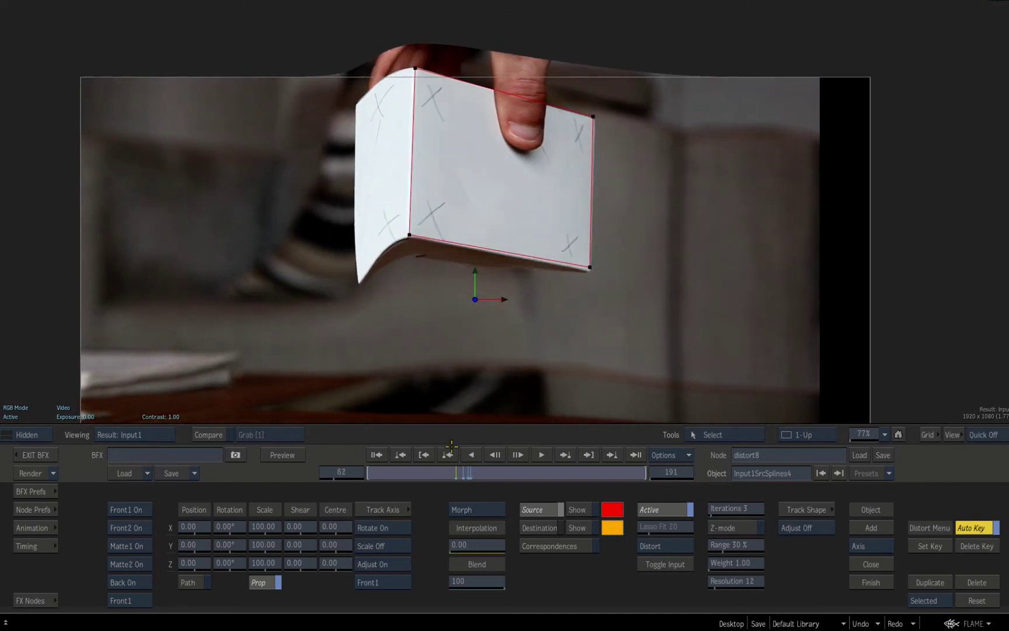
pyautogui.moveTo(452, 588); pyautogui.dragTo(426, 570)
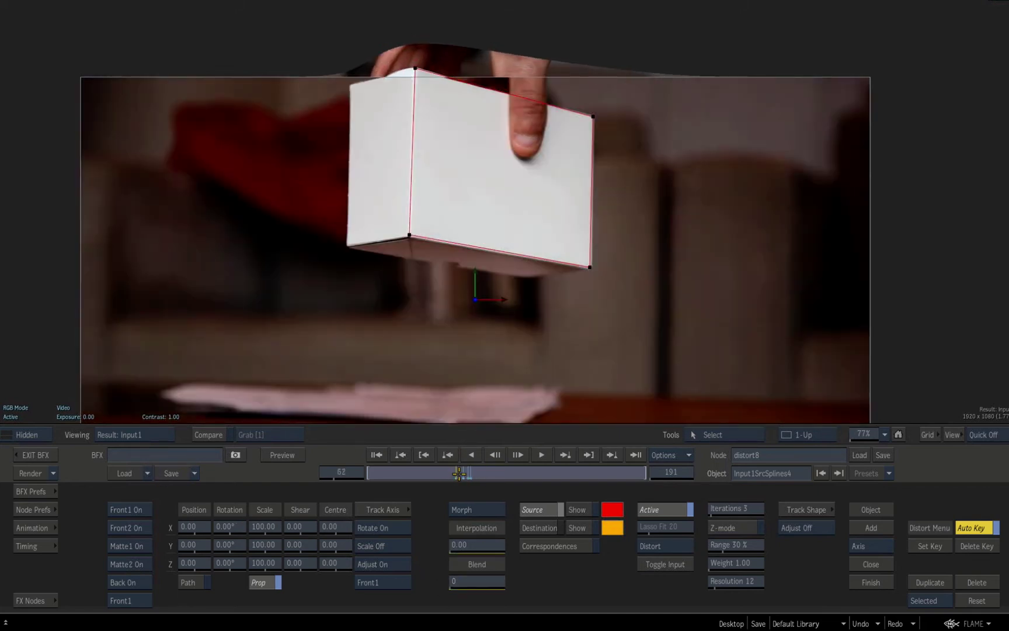
# Step: Examine the box and finger alignment in the morph result while scrubbing around frames 62 to 65
pyautogui.moveTo(459, 473); pyautogui.dragTo(461, 464)
pyautogui.moveTo(474, 315); pyautogui.dragTo(506, 355)
pyautogui.moveTo(460, 401); pyautogui.dragTo(465, 432)
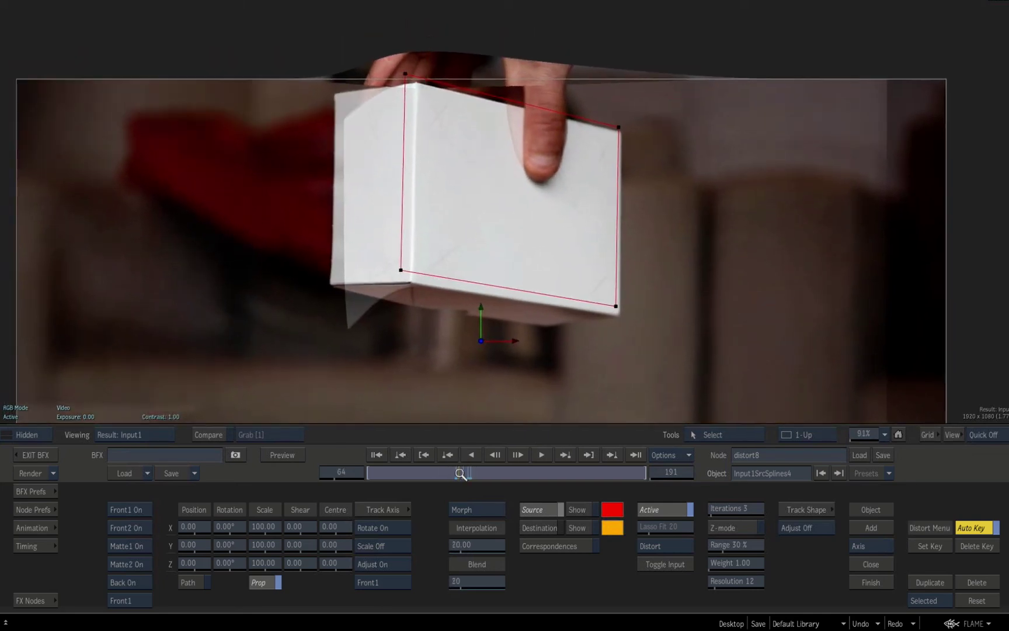
pyautogui.moveTo(460, 473); pyautogui.dragTo(455, 471)
pyautogui.moveTo(547, 244); pyautogui.dragTo(545, 241)
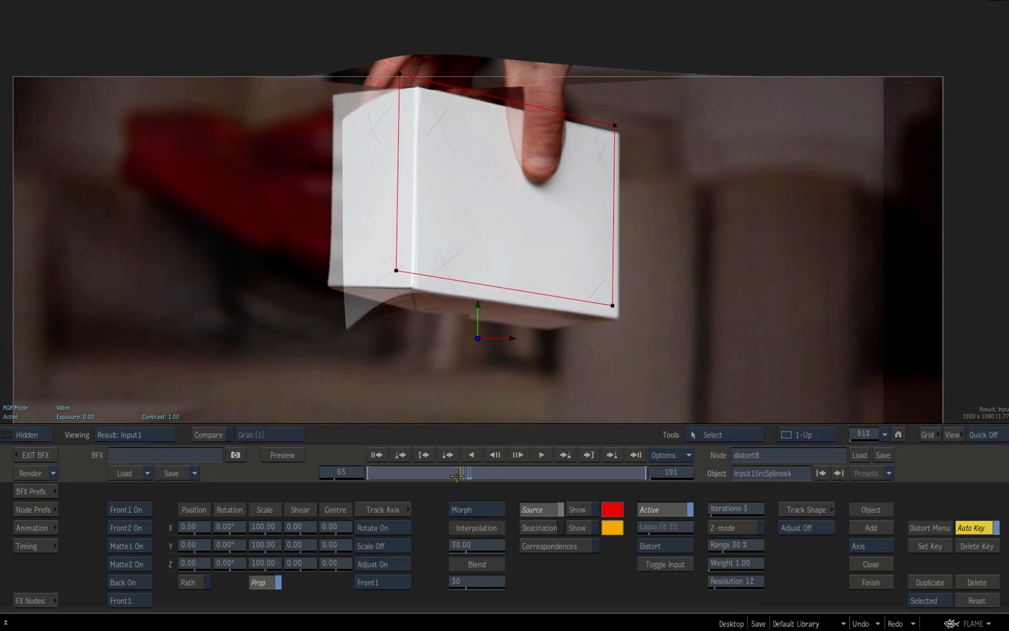
pyautogui.moveTo(456, 476); pyautogui.dragTo(454, 474)
pyautogui.moveTo(496, 379); pyautogui.dragTo(521, 241)
# Step: Check the 2D Transform output at frame 63, and compare the Distort result with the Front1 and Front2 finger positions
pyautogui.press('Escape')
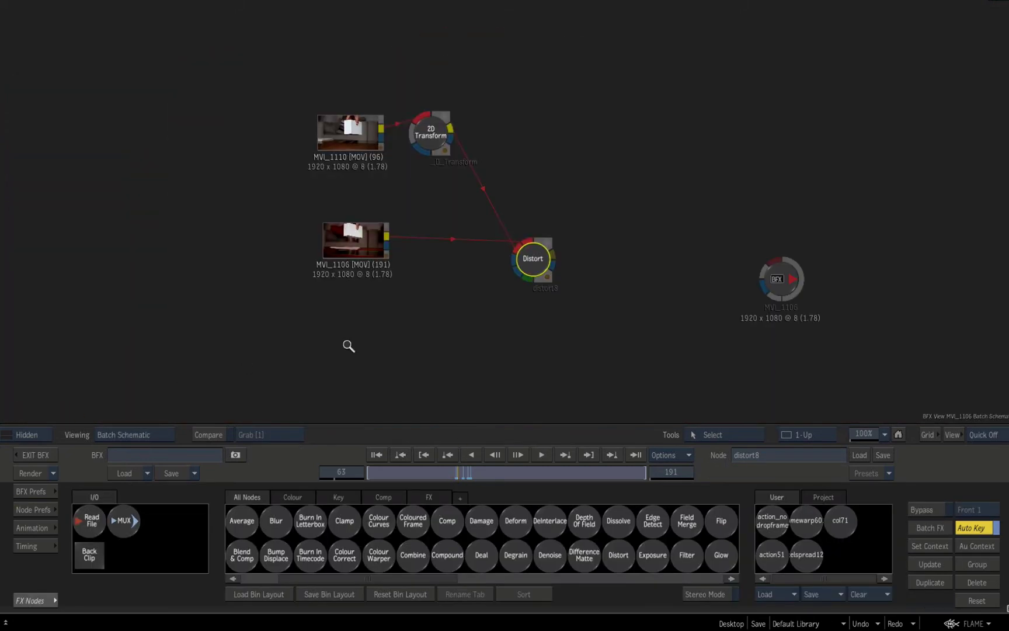
pyautogui.click(365, 242)
pyautogui.doubleClick(430, 133)
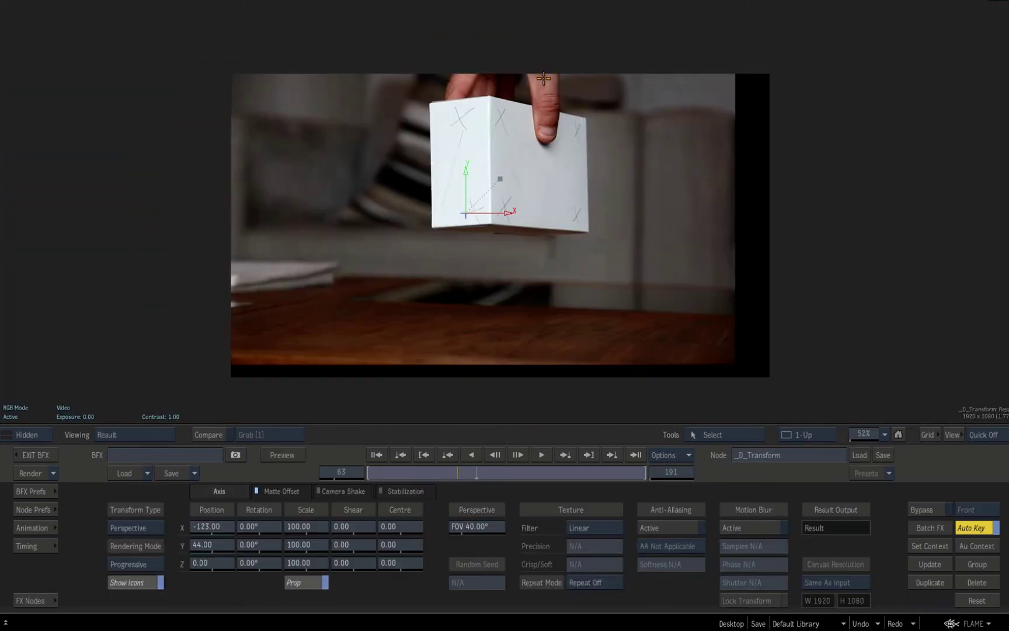
pyautogui.press('F4')
pyautogui.doubleClick(514, 270)
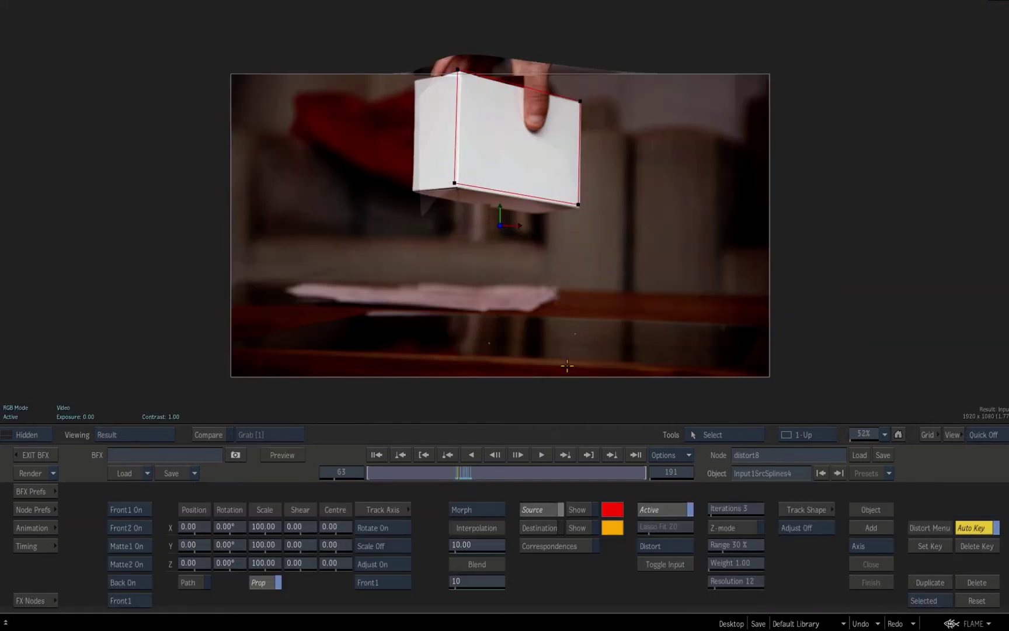
pyautogui.moveTo(484, 289); pyautogui.dragTo(482, 379)
pyautogui.hotkey('ctrl', 'Up')
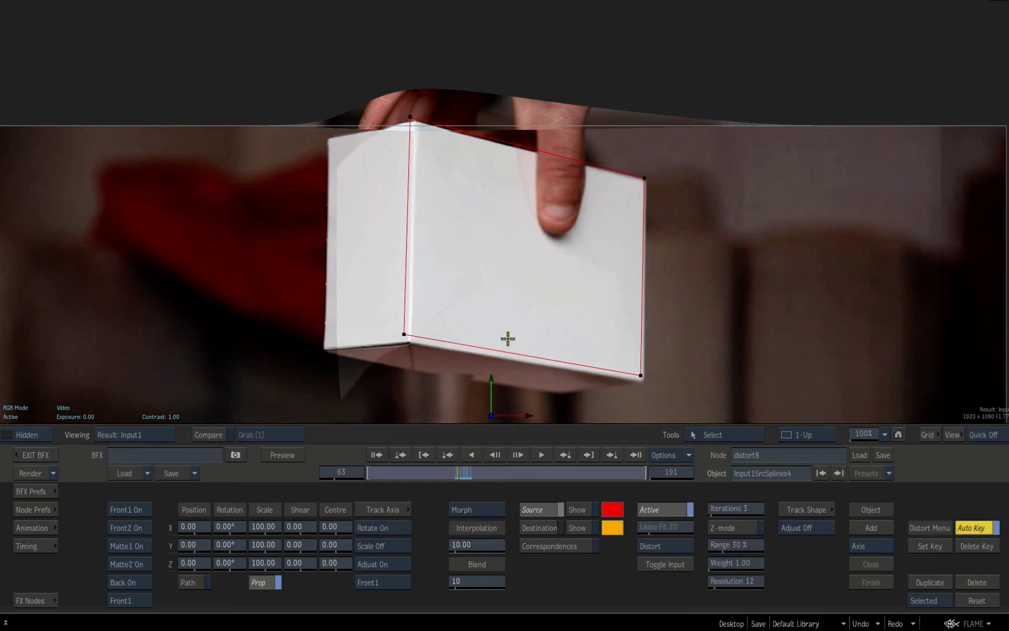
pyautogui.press('Escape')
pyautogui.moveTo(564, 371); pyautogui.dragTo(294, 306)
pyautogui.press('F1')
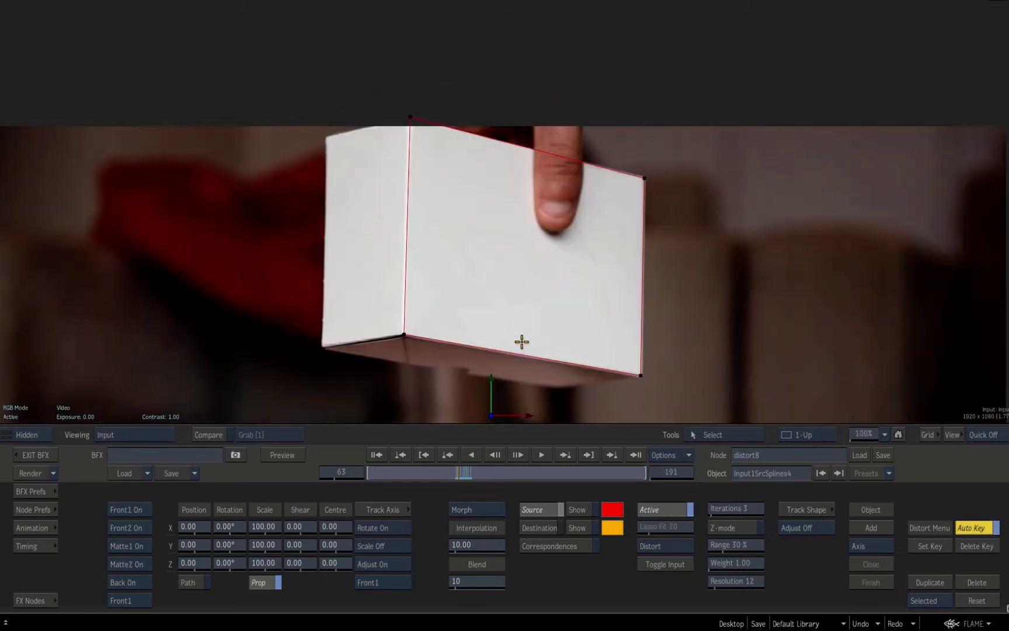
pyautogui.click(120, 600)
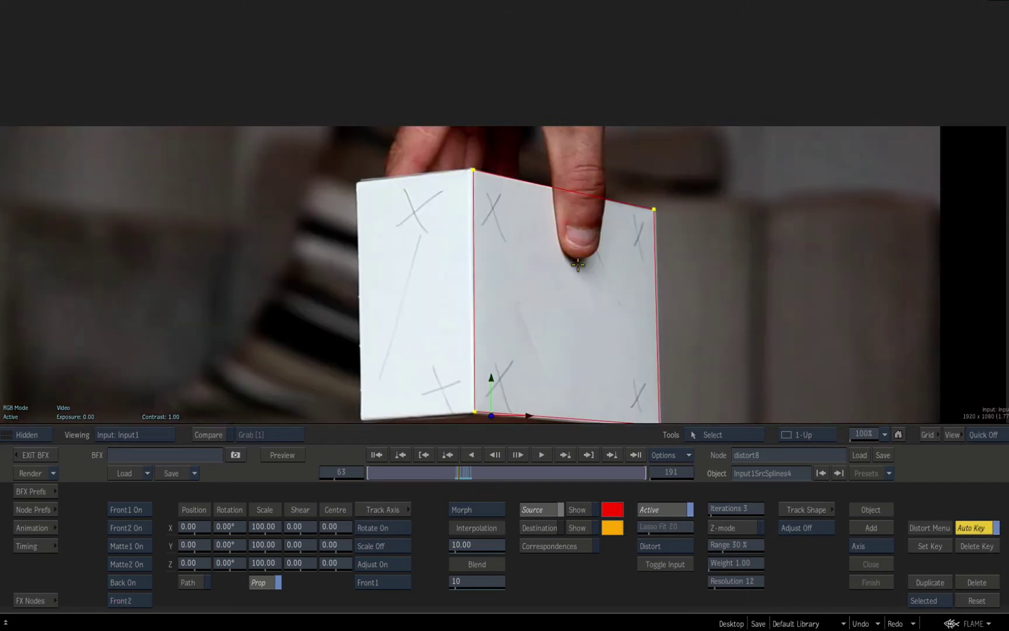
pyautogui.click(126, 596)
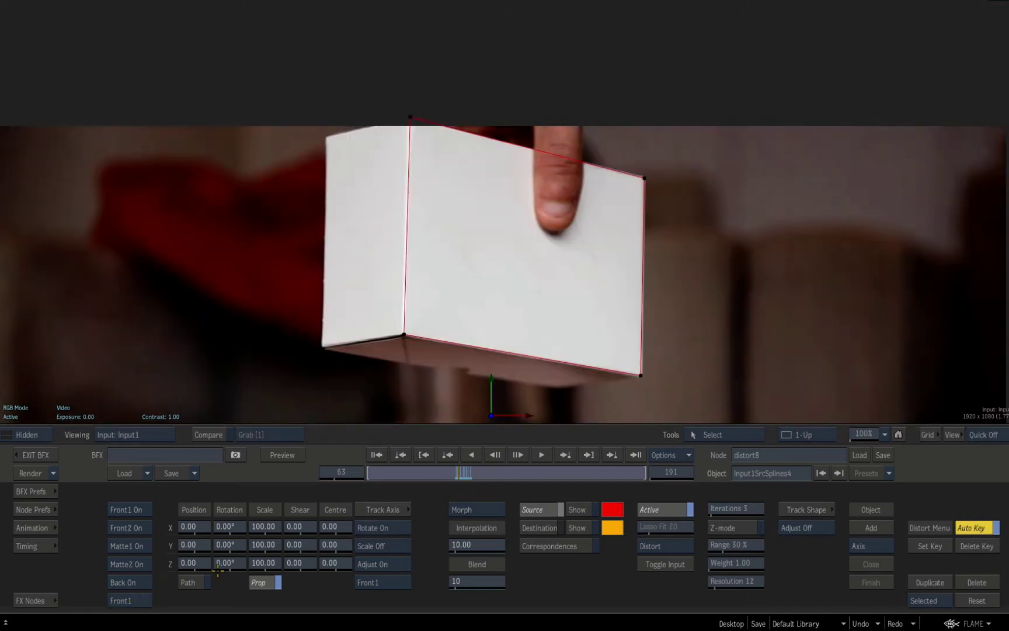
# Step: Draw an open spline around the finger on the Front1 clip at frame 62 and finish it
pyautogui.click(327, 472)
pyautogui.press('Return')
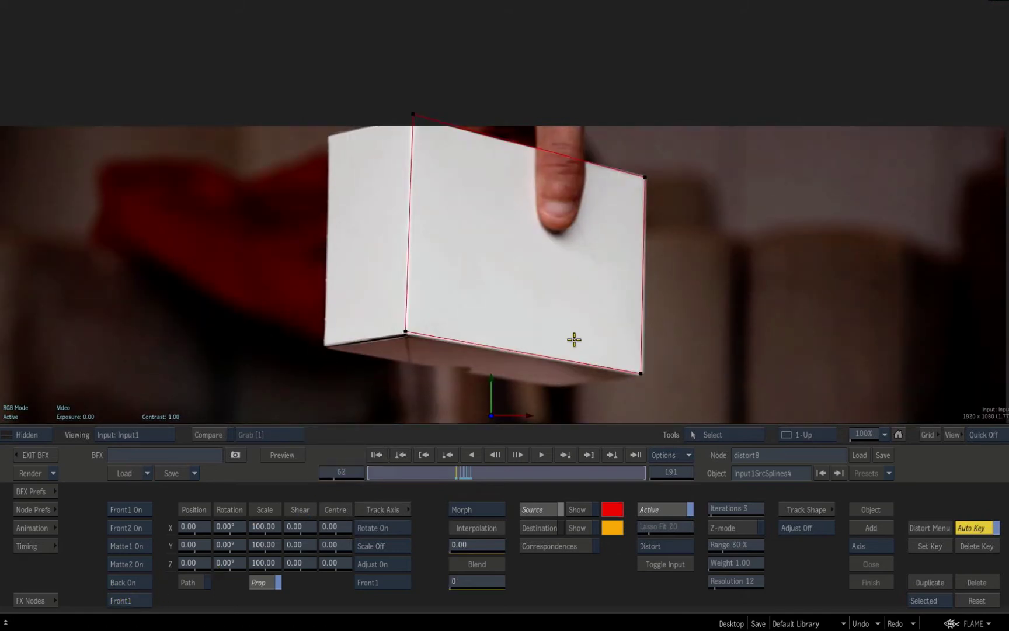
pyautogui.click(856, 545)
pyautogui.click(867, 525)
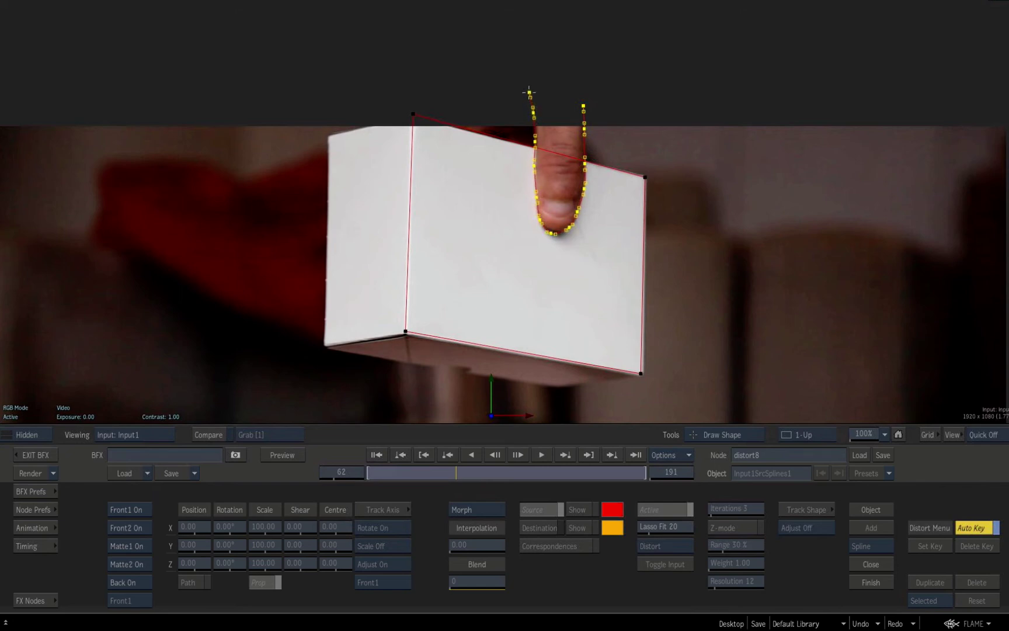
pyautogui.click(866, 581)
# Step: Duplicate the finger spline's source and destination chain in the Distort schematic and place the copy beside the original
pyautogui.press('Escape')
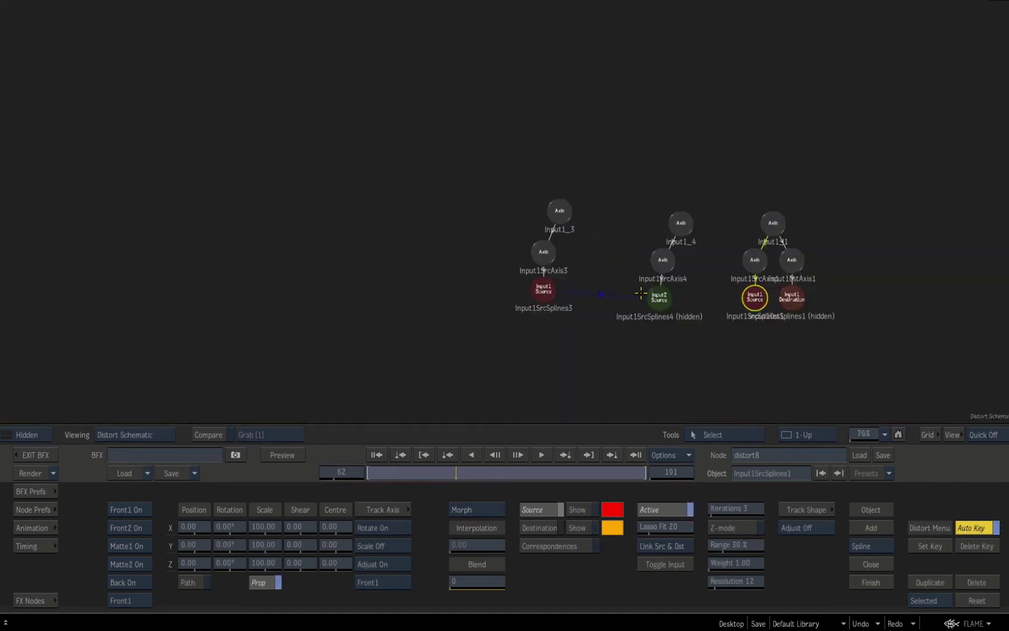
pyautogui.moveTo(644, 328); pyautogui.dragTo(386, 305)
pyautogui.moveTo(459, 156); pyautogui.dragTo(578, 327)
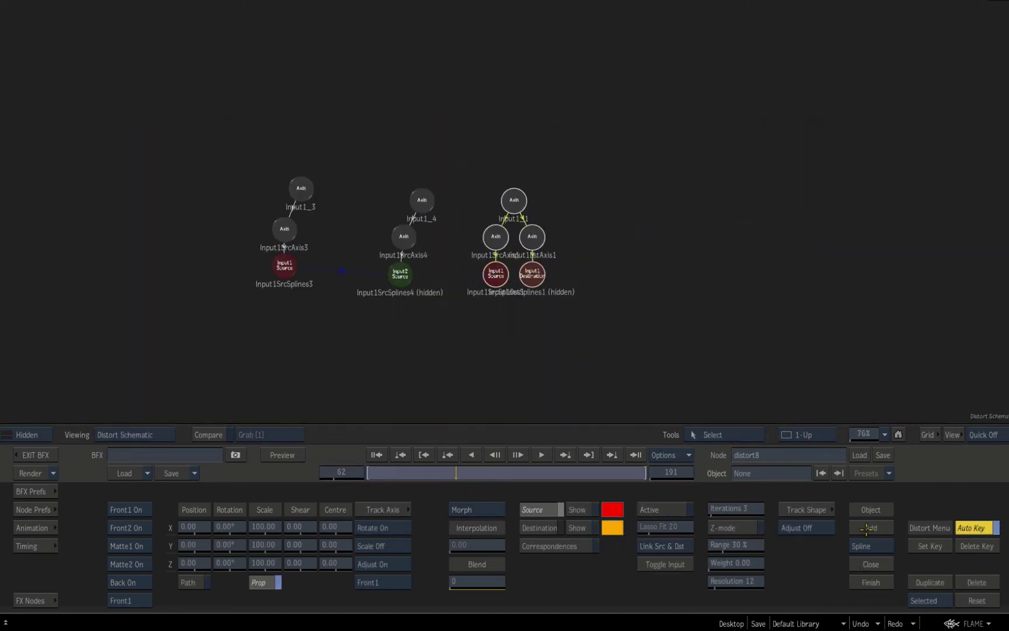
pyautogui.click(926, 580)
pyautogui.moveTo(528, 216); pyautogui.dragTo(635, 205)
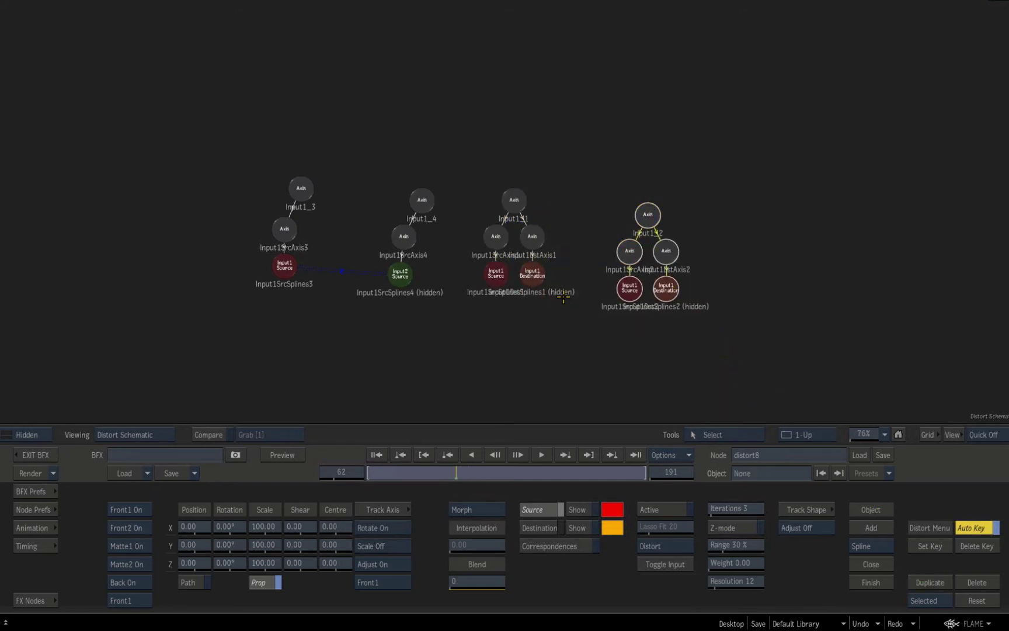
# Step: Assign the duplicated finger spline to Input2 with Toggle Input while viewing the Front2 clip
pyautogui.press('F1')
pyautogui.moveTo(396, 410); pyautogui.dragTo(396, 392)
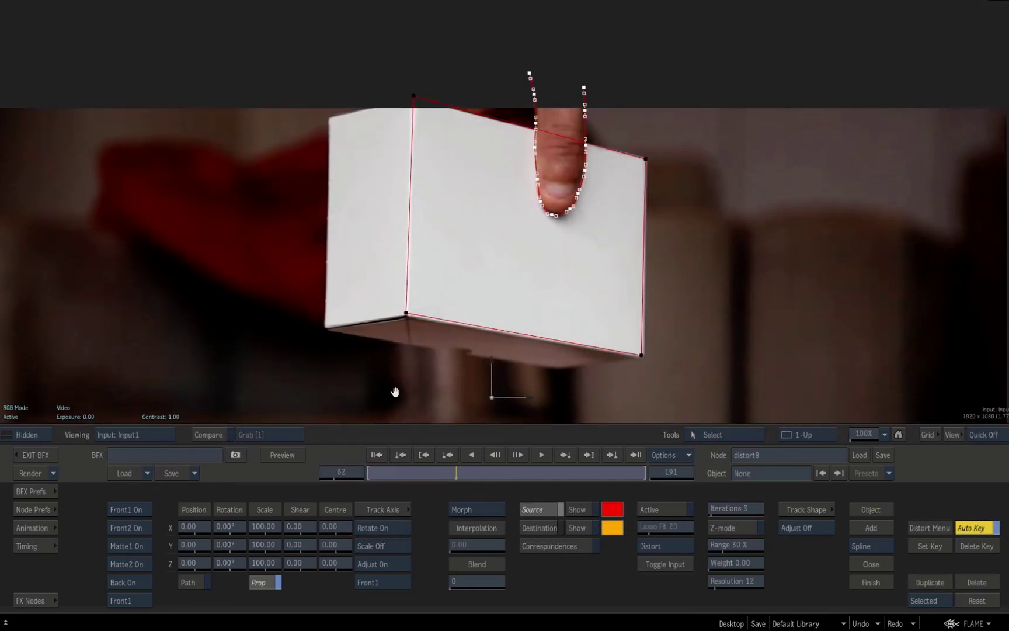
pyautogui.click(125, 599)
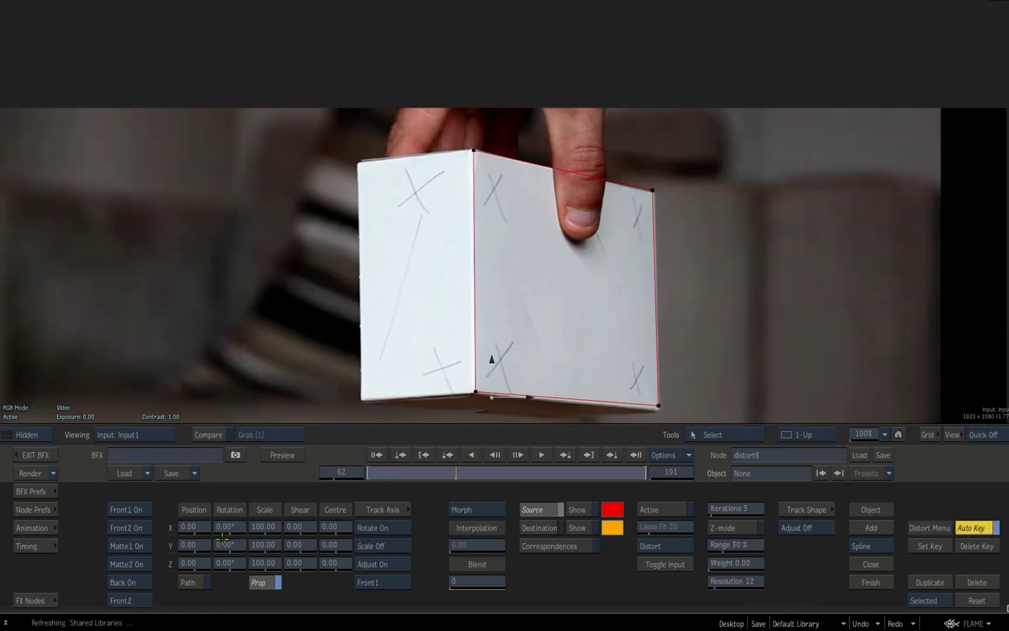
pyautogui.click(660, 566)
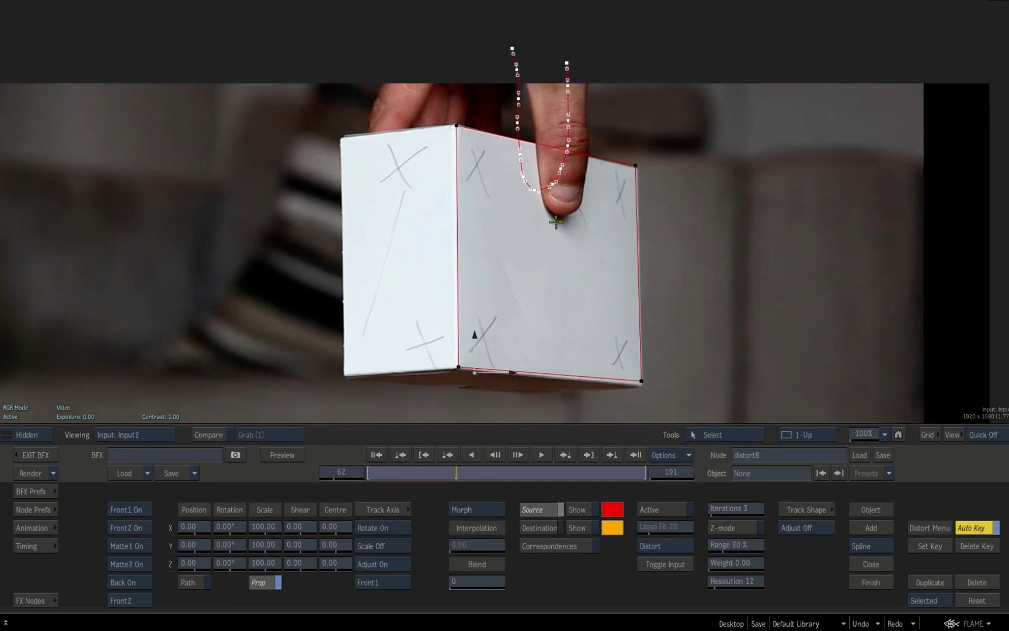
# Step: Move the duplicated finger spline over the finger in the Front2 clip at frame 62
pyautogui.press('F2')
pyautogui.press('F1')
pyautogui.click(544, 185)
pyautogui.moveTo(476, 29); pyautogui.dragTo(511, 82)
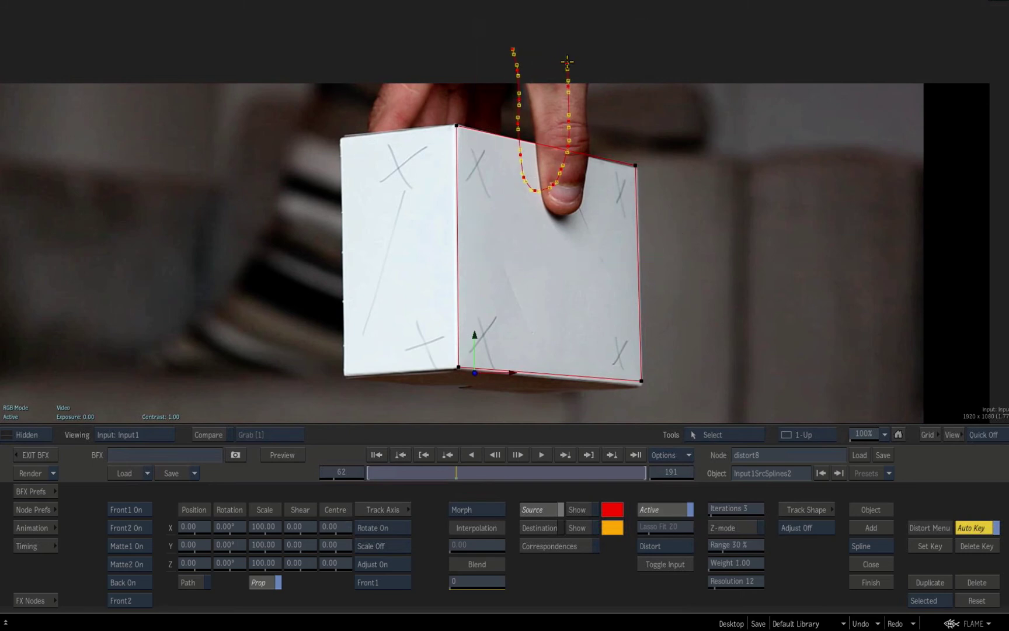
pyautogui.moveTo(567, 61); pyautogui.dragTo(590, 89)
pyautogui.press('F2')
pyautogui.moveTo(506, 105); pyautogui.dragTo(556, 229)
pyautogui.moveTo(556, 228)
pyautogui.mouseDown()
pyautogui.moveTo(555, 173)
pyautogui.moveTo(550, 238)
pyautogui.mouseUp()
# Step: Adjust the duplicated spline's individual points so it follows the finger's sides and tip on Front2 at frame 62
pyautogui.press('F1')
pyautogui.moveTo(521, 20); pyautogui.dragTo(533, 187)
pyautogui.moveTo(542, 147); pyautogui.dragTo(551, 187)
pyautogui.moveTo(541, 225)
pyautogui.mouseDown()
pyautogui.moveTo(569, 255)
pyautogui.moveTo(556, 239)
pyautogui.moveTo(578, 298)
pyautogui.moveTo(608, 292)
pyautogui.moveTo(626, 269)
pyautogui.mouseUp()
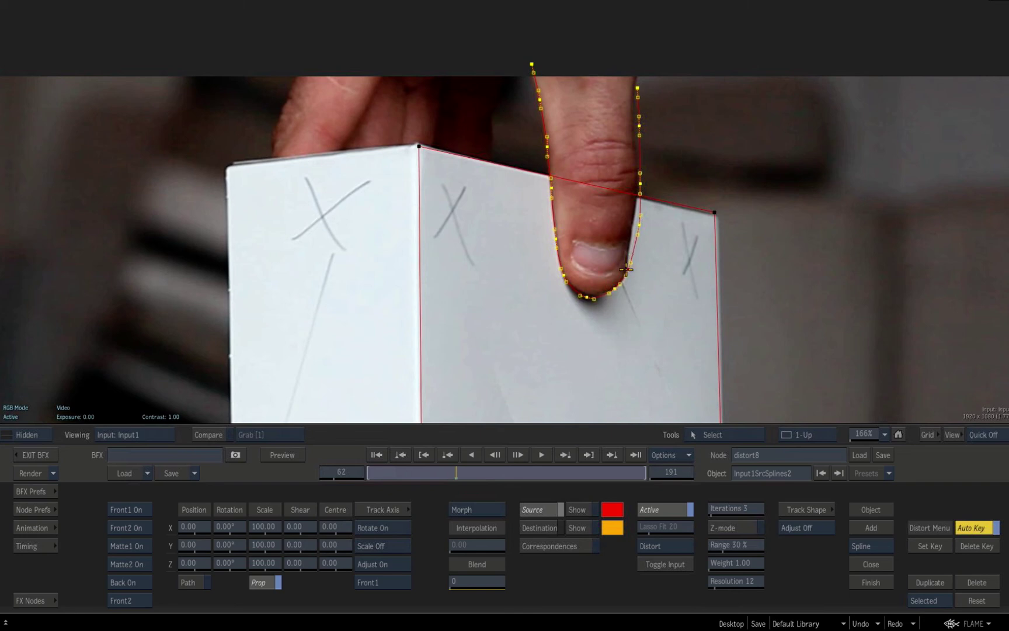
pyautogui.moveTo(632, 211); pyautogui.dragTo(635, 227)
pyautogui.moveTo(636, 123); pyautogui.dragTo(633, 112)
pyautogui.press('F2')
# Step: Keyframe the Front2 finger spline at frame 72 by moving it down to the fingertip and refitting its right-edge points
pyautogui.click(340, 471)
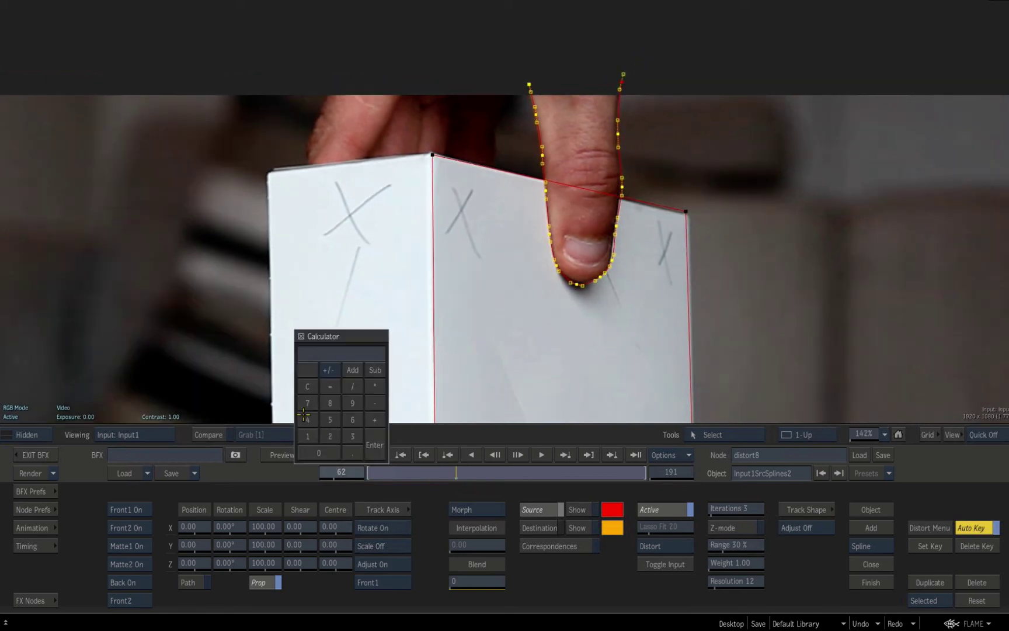
pyautogui.press('Return')
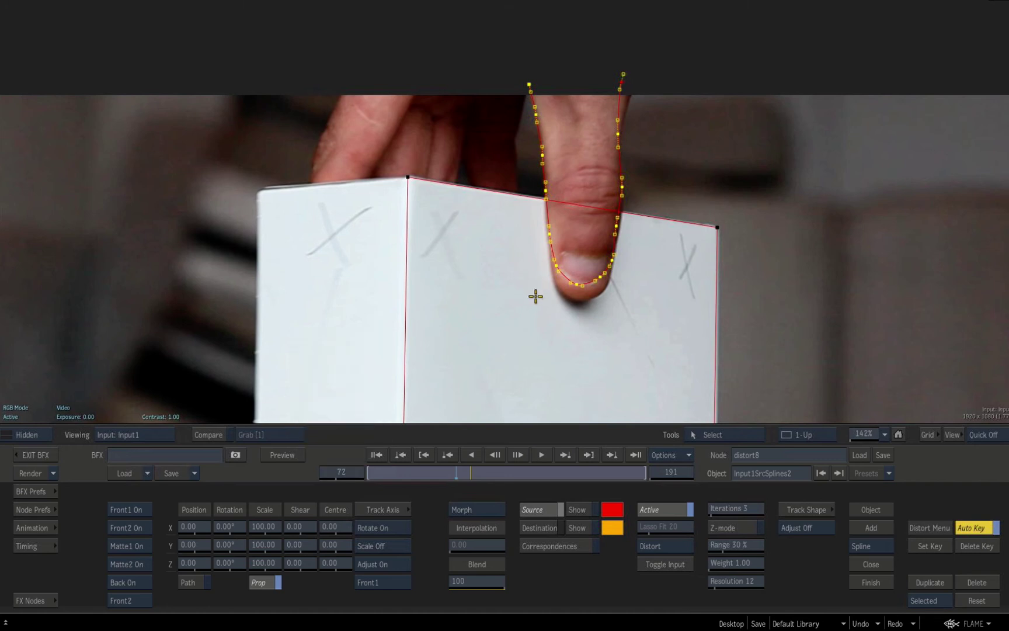
pyautogui.moveTo(490, 68); pyautogui.dragTo(517, 133)
pyautogui.press('F1')
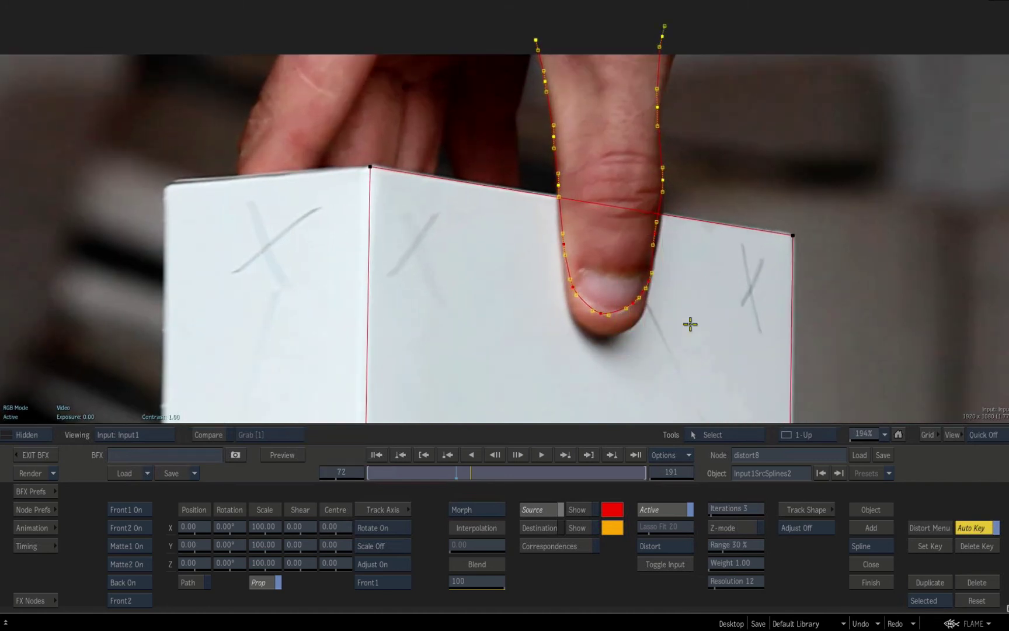
pyautogui.moveTo(656, 230); pyautogui.dragTo(652, 255)
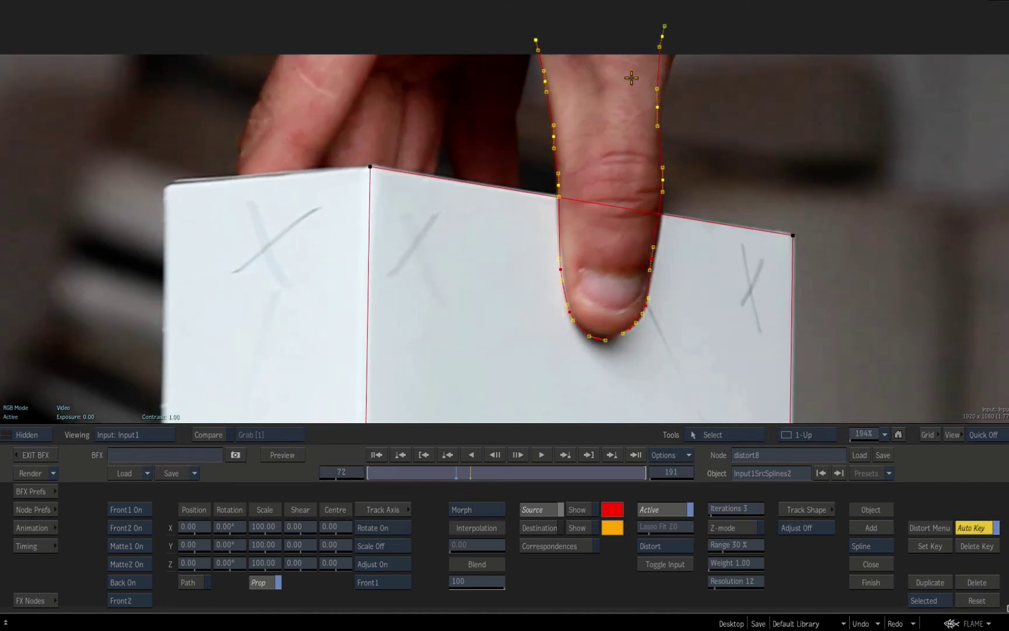
pyautogui.moveTo(663, 37); pyautogui.dragTo(677, 34)
pyautogui.moveTo(658, 107); pyautogui.dragTo(660, 110)
pyautogui.moveTo(651, 258); pyautogui.dragTo(656, 259)
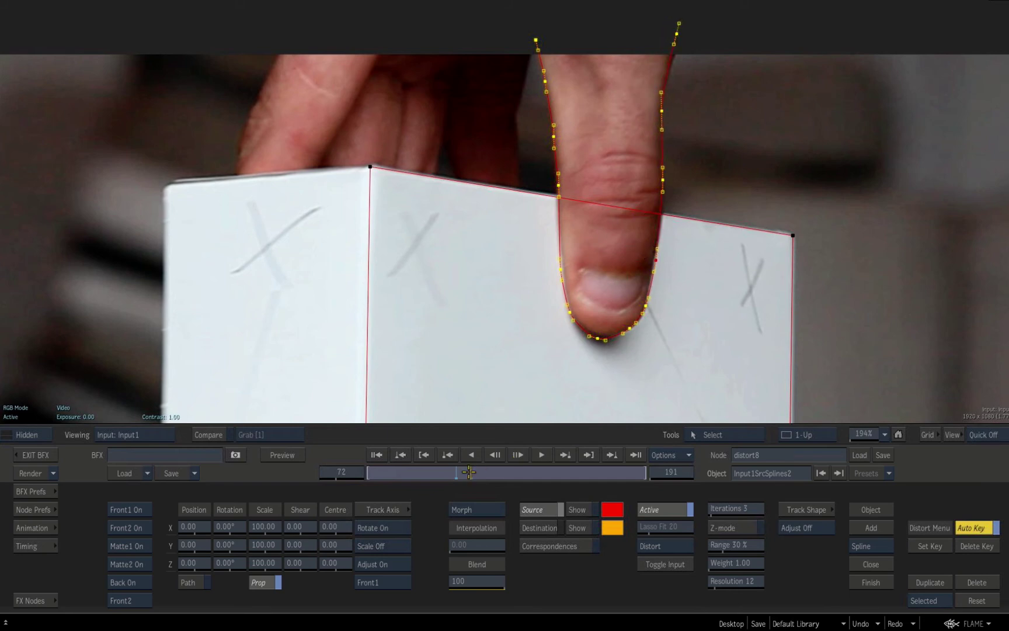
# Step: Shift the whole Front2 finger spline onto the finger at frame 69 and tighten the points around the fingertip
pyautogui.moveTo(467, 472); pyautogui.dragTo(467, 473)
pyautogui.moveTo(492, 354); pyautogui.dragTo(736, 14)
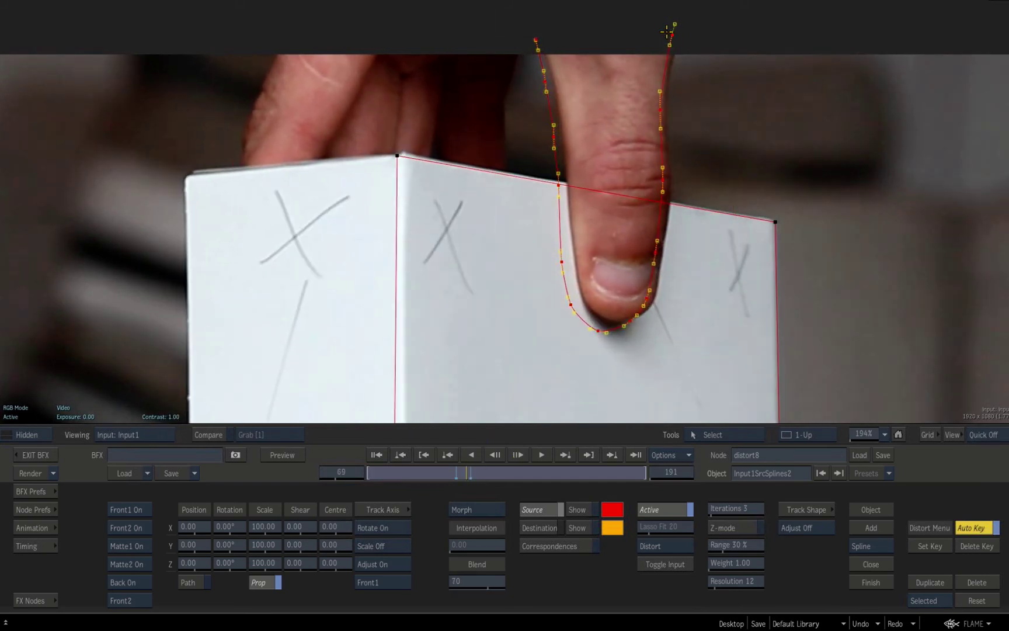
pyautogui.moveTo(672, 37); pyautogui.dragTo(680, 33)
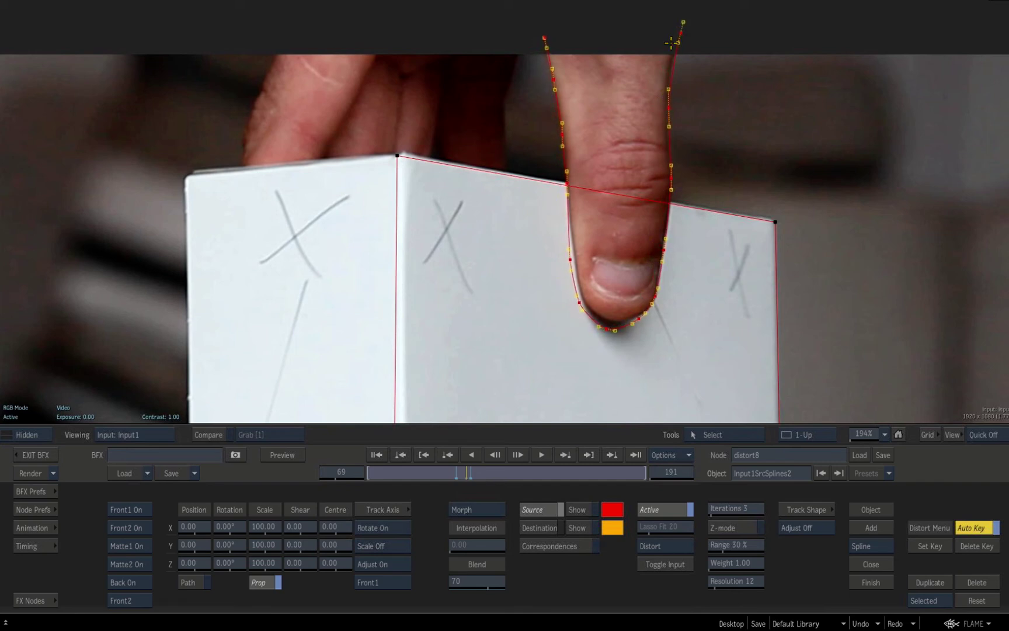
pyautogui.moveTo(514, 227); pyautogui.dragTo(643, 372)
pyautogui.moveTo(639, 318); pyautogui.dragTo(640, 315)
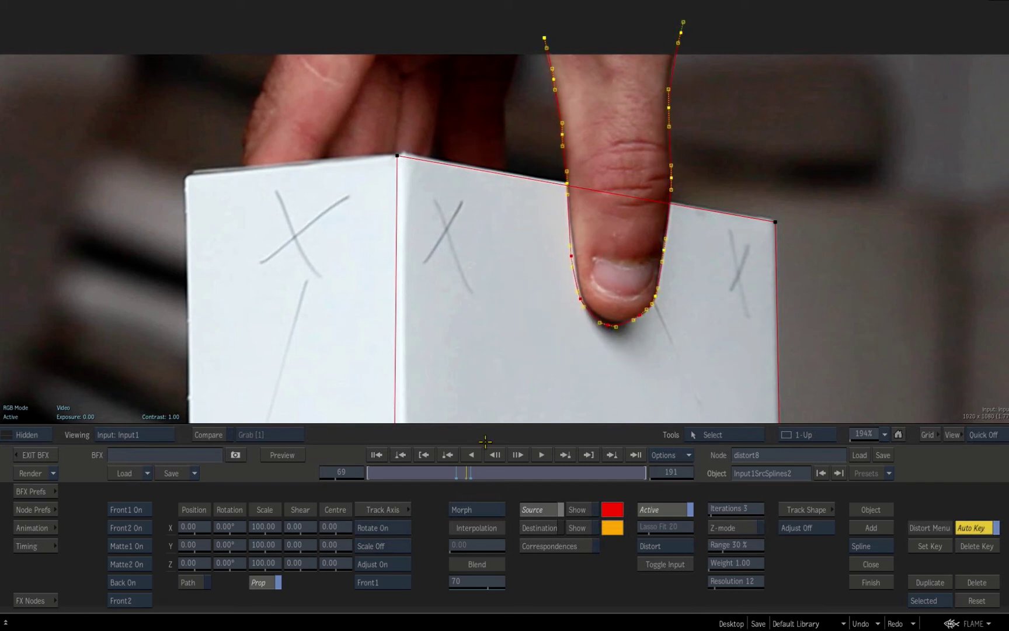
# Step: Reposition the Front2 finger spline at frame 65 and check its motion across the surrounding frames
pyautogui.moveTo(461, 474); pyautogui.dragTo(459, 474)
pyautogui.moveTo(675, 183); pyautogui.dragTo(665, 178)
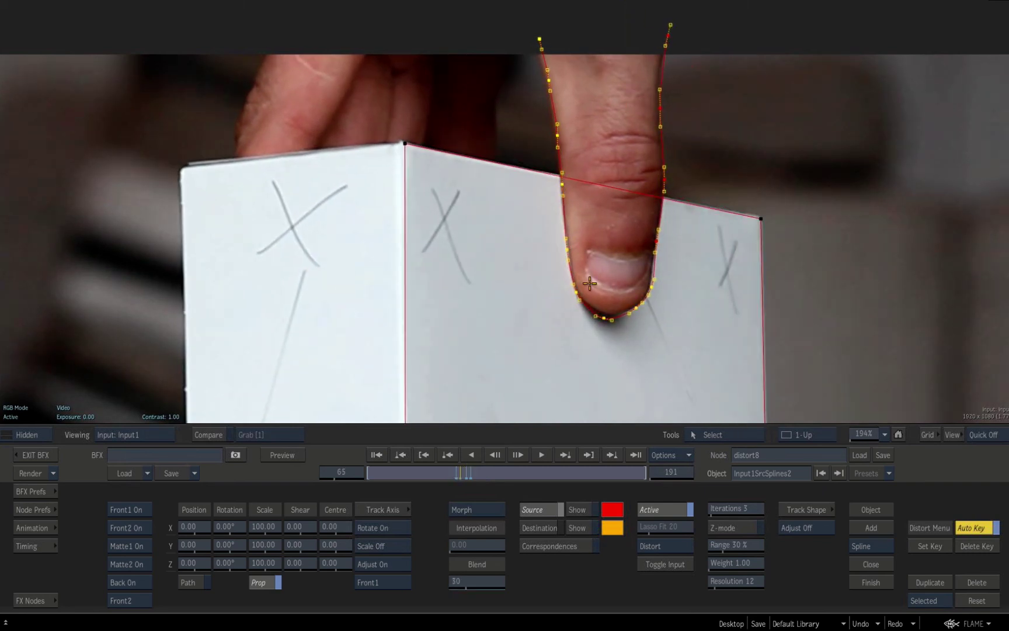
pyautogui.moveTo(458, 473); pyautogui.dragTo(470, 471)
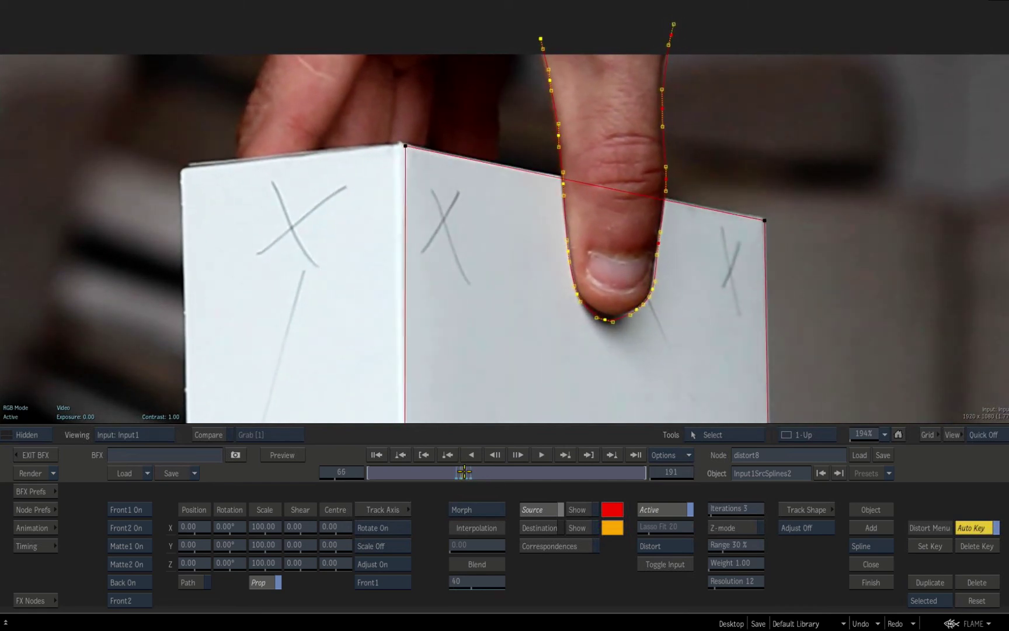
# Step: Switch to the Front1 clip and refit its finger spline at frame 72, adjusting the upper points along both finger edges
pyautogui.click(120, 599)
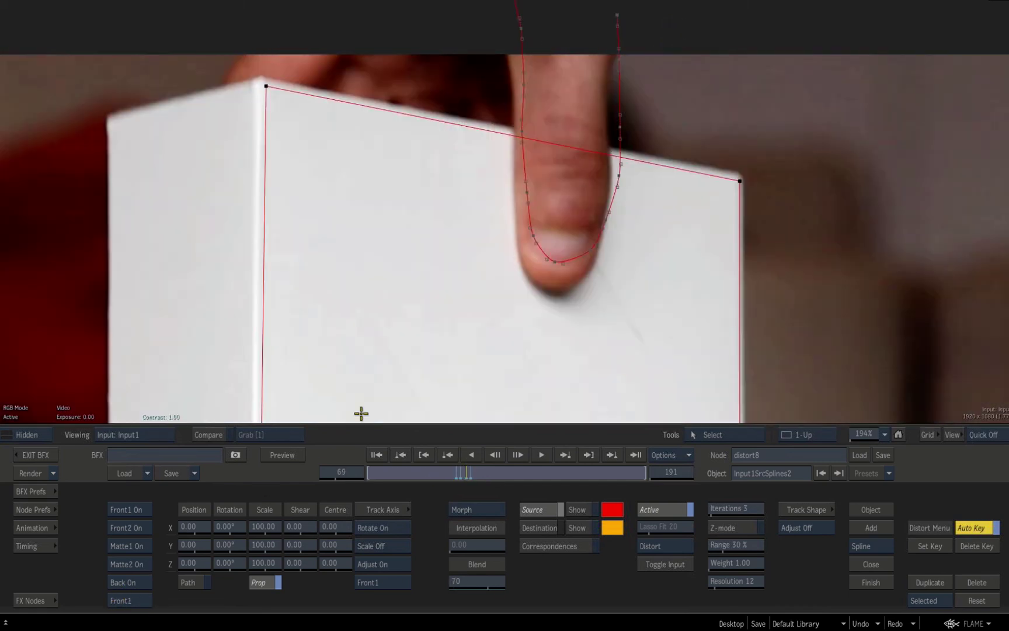
pyautogui.click(345, 471)
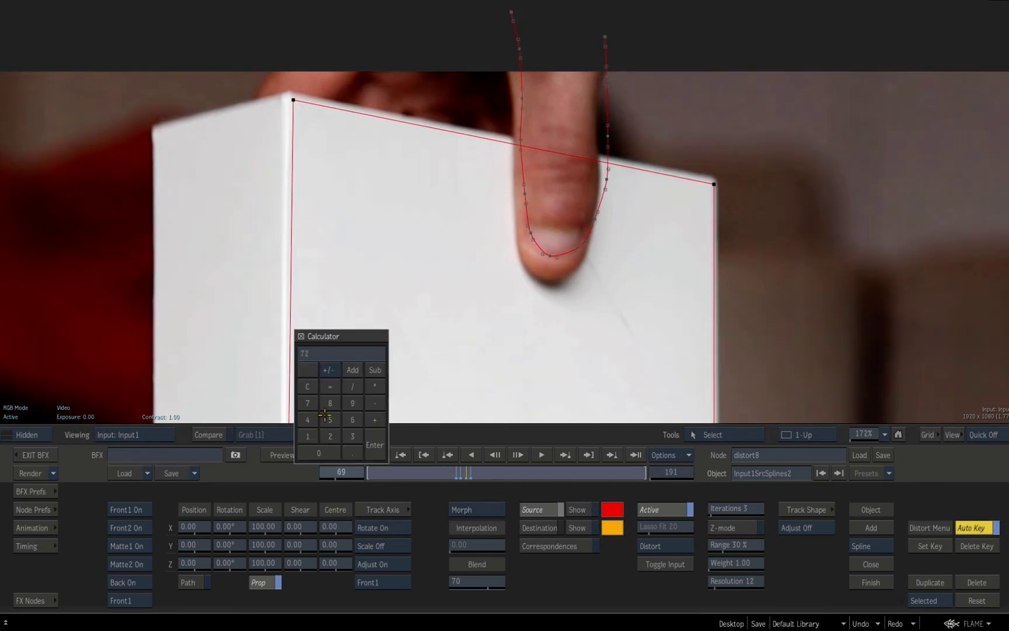
pyautogui.write('72')
pyautogui.press('Return')
pyautogui.click(525, 206)
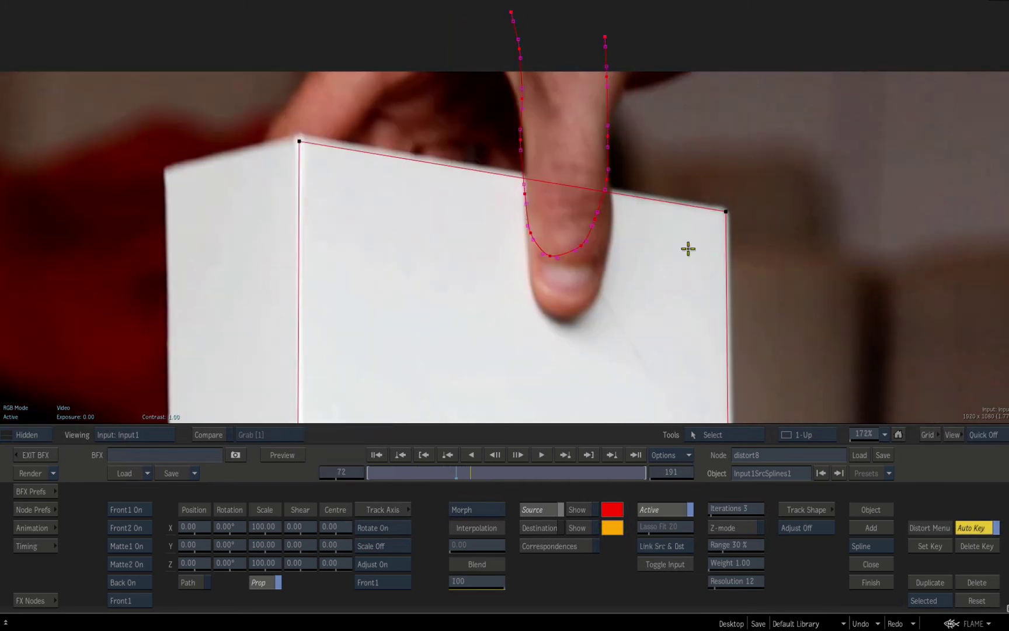
pyautogui.moveTo(605, 37); pyautogui.dragTo(610, 102)
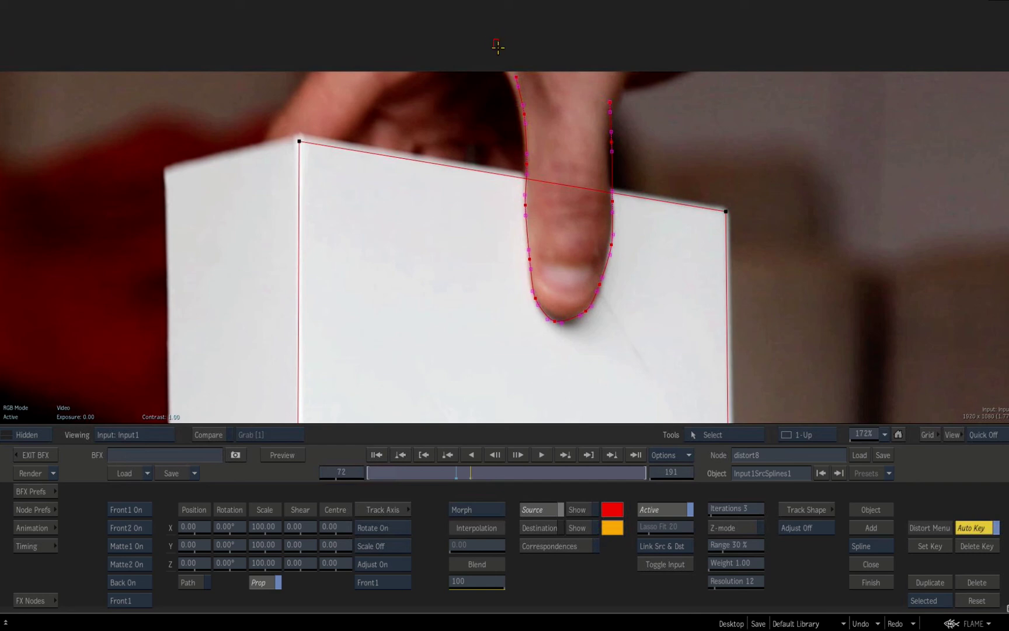
pyautogui.moveTo(498, 48); pyautogui.dragTo(524, 164)
pyautogui.moveTo(624, 68); pyautogui.dragTo(625, 65)
pyautogui.moveTo(583, 132); pyautogui.dragTo(614, 165)
pyautogui.moveTo(611, 141); pyautogui.dragTo(606, 140)
pyautogui.moveTo(510, 85); pyautogui.dragTo(499, 59)
# Step: Move the whole Front1 finger spline to match the finger at frames 68 and 64
pyautogui.click(465, 472)
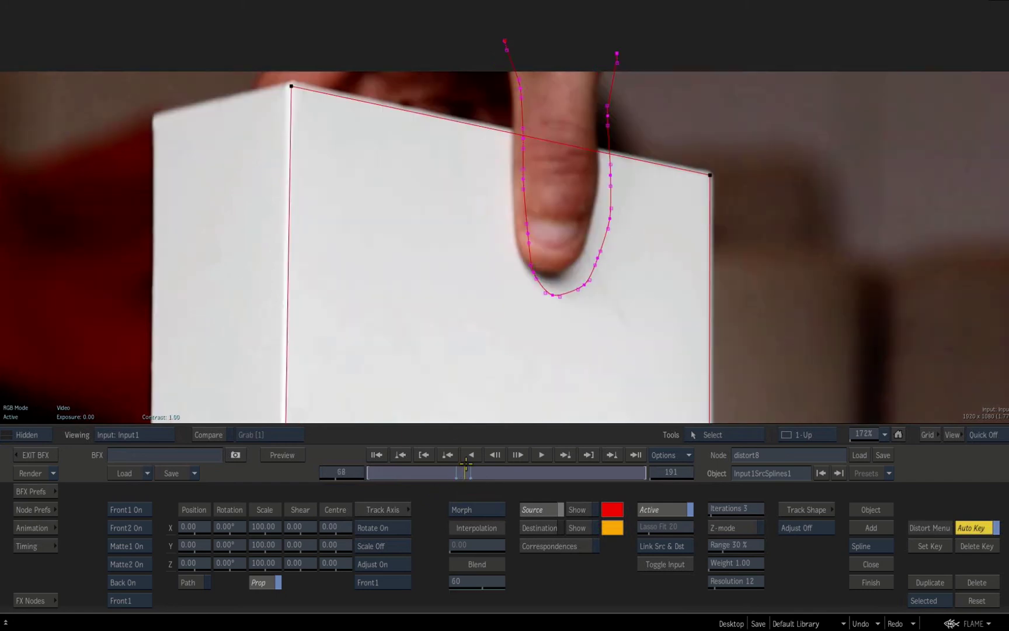
pyautogui.moveTo(417, 13)
pyautogui.mouseDown()
pyautogui.moveTo(452, 18)
pyautogui.moveTo(714, 379)
pyautogui.mouseUp()
pyautogui.moveTo(615, 47); pyautogui.dragTo(604, 32)
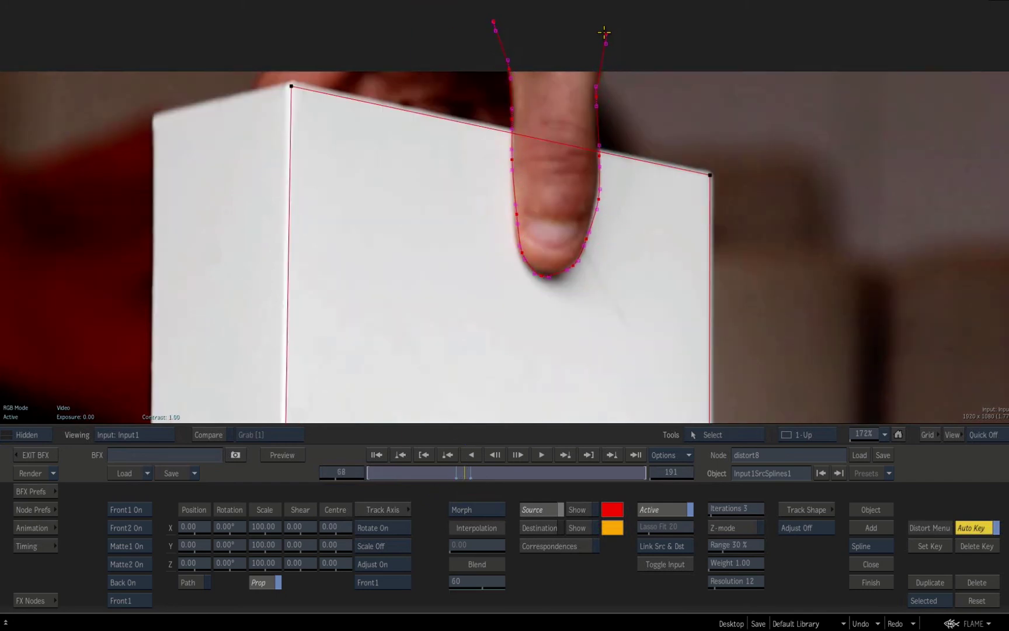
pyautogui.click(460, 471)
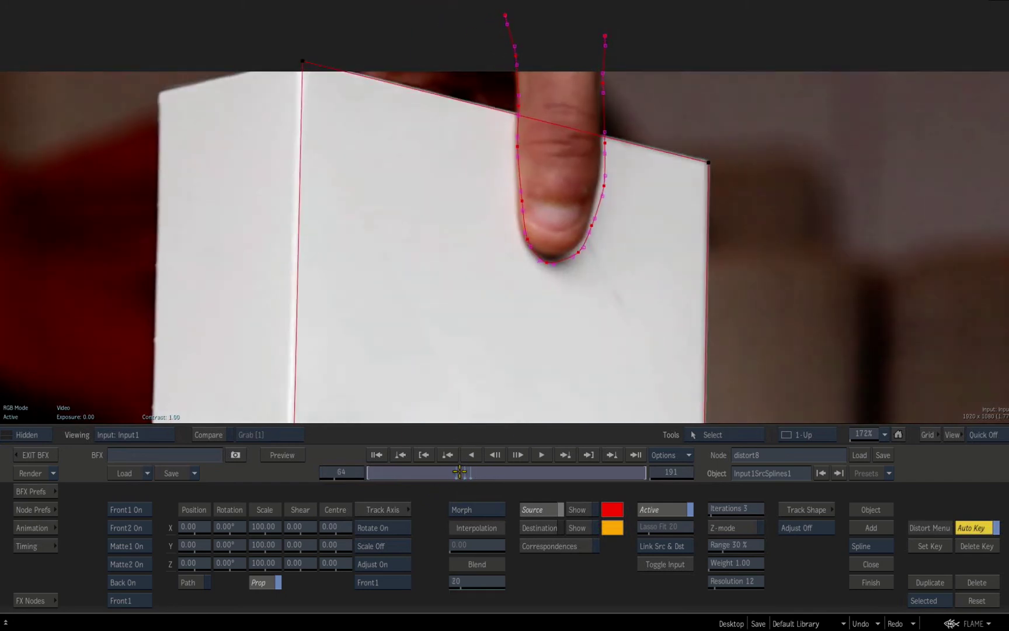
pyautogui.moveTo(608, 32); pyautogui.dragTo(602, 35)
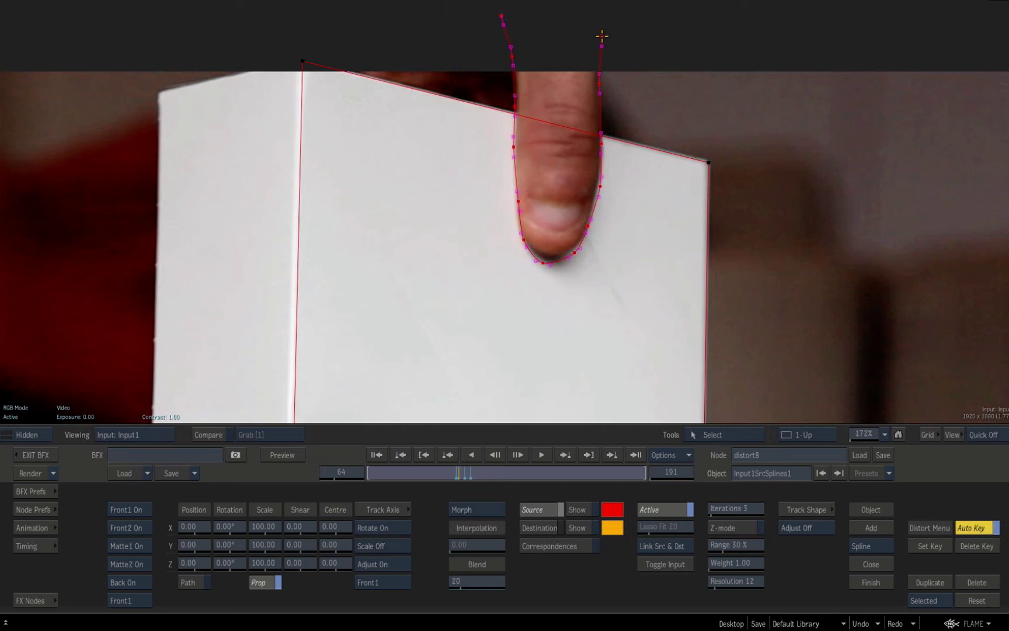
# Step: Align the Front1 finger spline with the finger at frames 66 and 70
pyautogui.moveTo(460, 472); pyautogui.dragTo(463, 472)
pyautogui.moveTo(486, 140); pyautogui.dragTo(646, 270)
pyautogui.moveTo(600, 149); pyautogui.dragTo(596, 150)
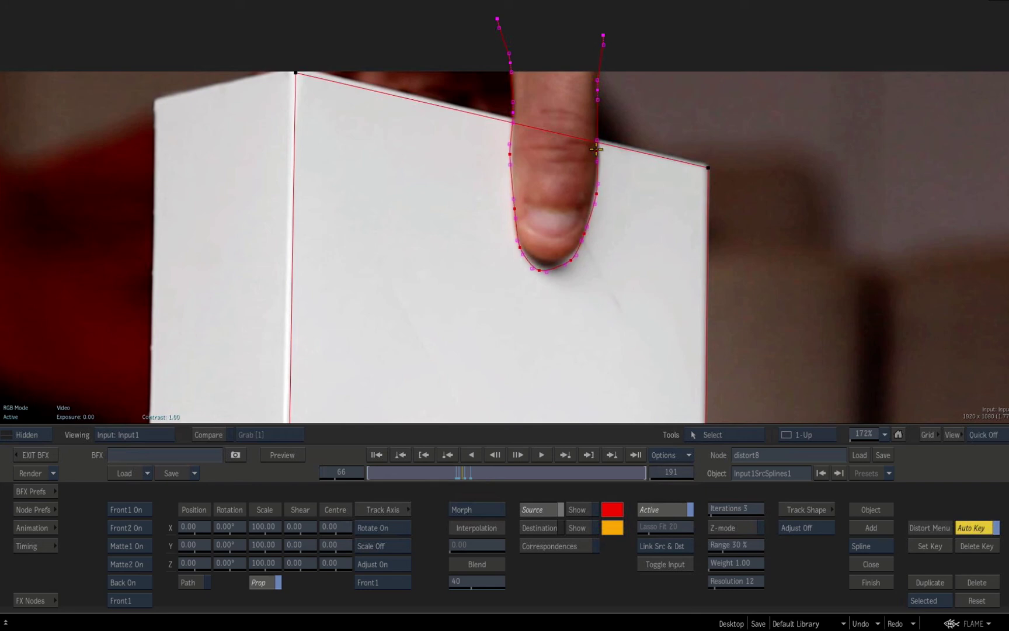
pyautogui.moveTo(463, 472); pyautogui.dragTo(467, 472)
pyautogui.moveTo(605, 223); pyautogui.dragTo(601, 222)
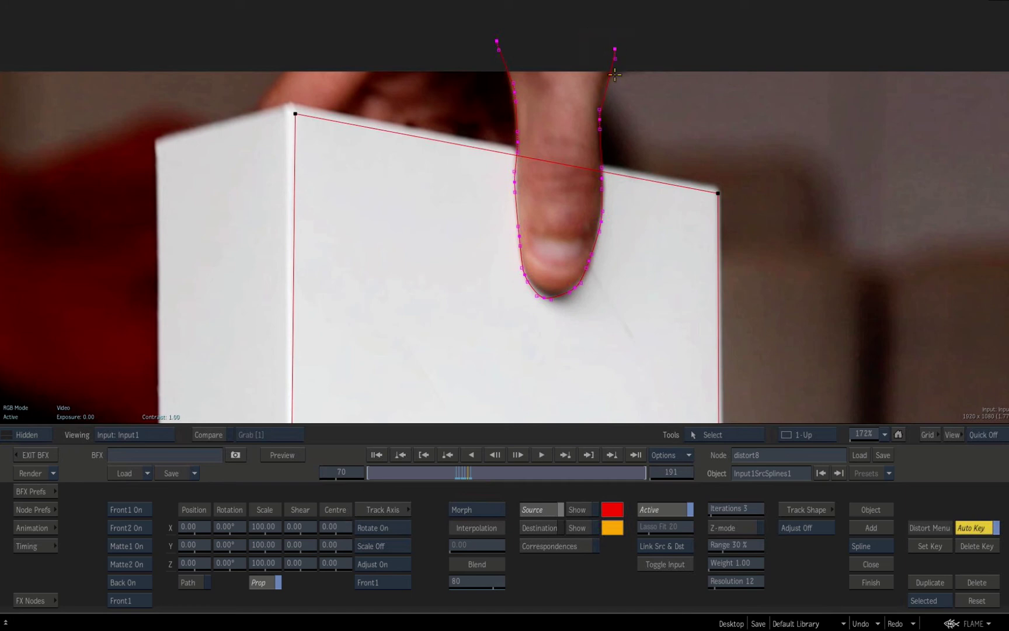
# Step: Link the Input1 source finger spline to the Input2 source finger spline in the Distort schematic
pyautogui.press('F8')
pyautogui.moveTo(663, 289); pyautogui.dragTo(613, 292)
pyautogui.moveTo(613, 292); pyautogui.dragTo(597, 343)
pyautogui.click(709, 434)
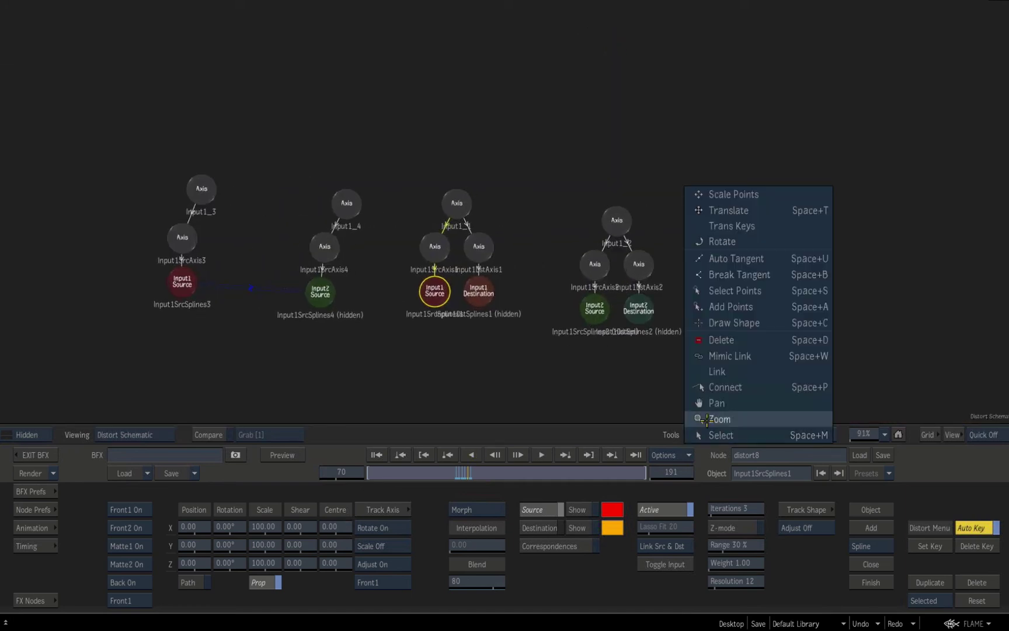
pyautogui.click(707, 371)
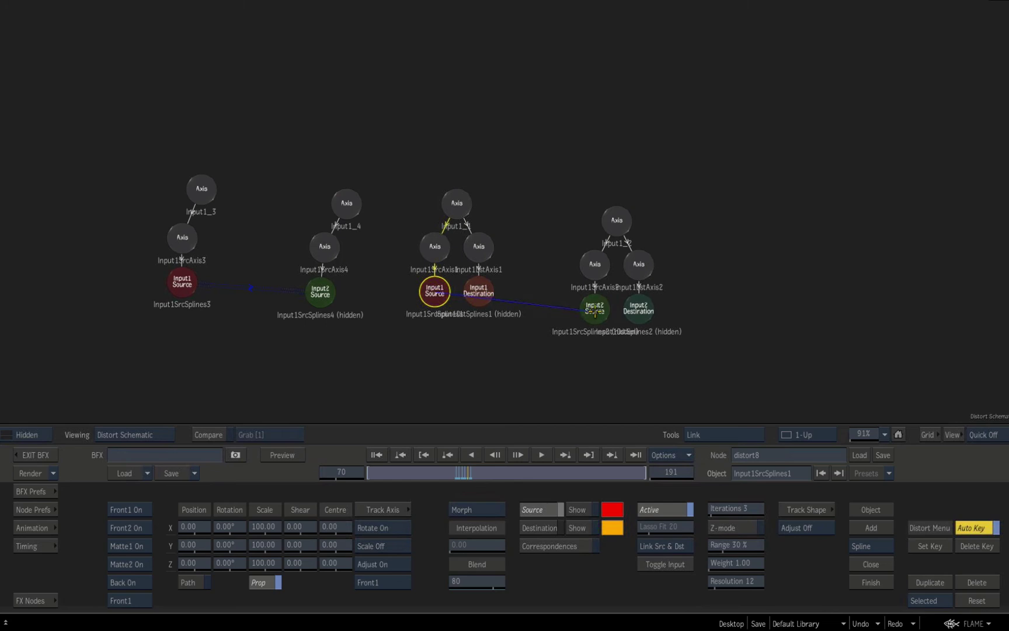
pyautogui.moveTo(594, 311); pyautogui.dragTo(594, 312)
# Step: In the result view, animate the morph interpolation from 0.00 at frame 62 to 100.00 at frame 72
pyautogui.press('F1')
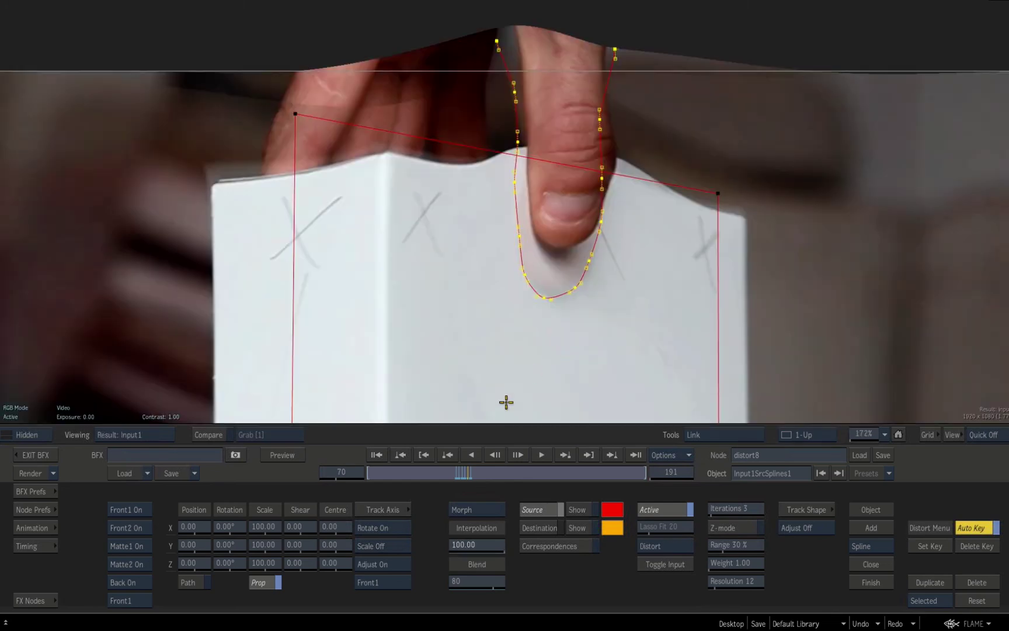
pyautogui.click(342, 472)
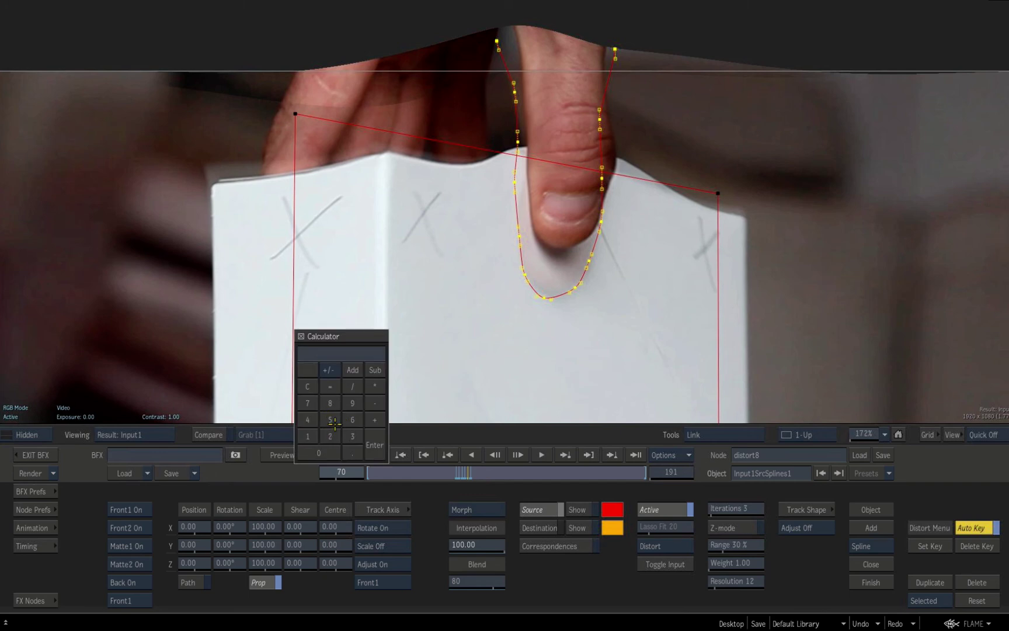
pyautogui.click(330, 435)
pyautogui.press('Return')
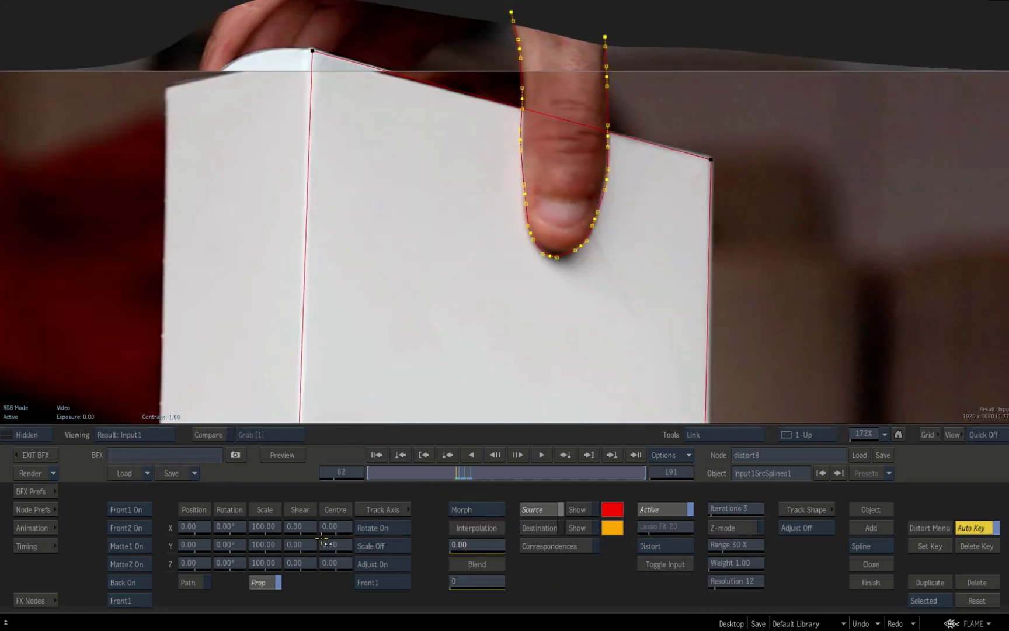
pyautogui.moveTo(421, 472); pyautogui.dragTo(460, 473)
pyautogui.click(340, 472)
pyautogui.click(312, 407)
pyautogui.click(332, 438)
pyautogui.click(321, 352)
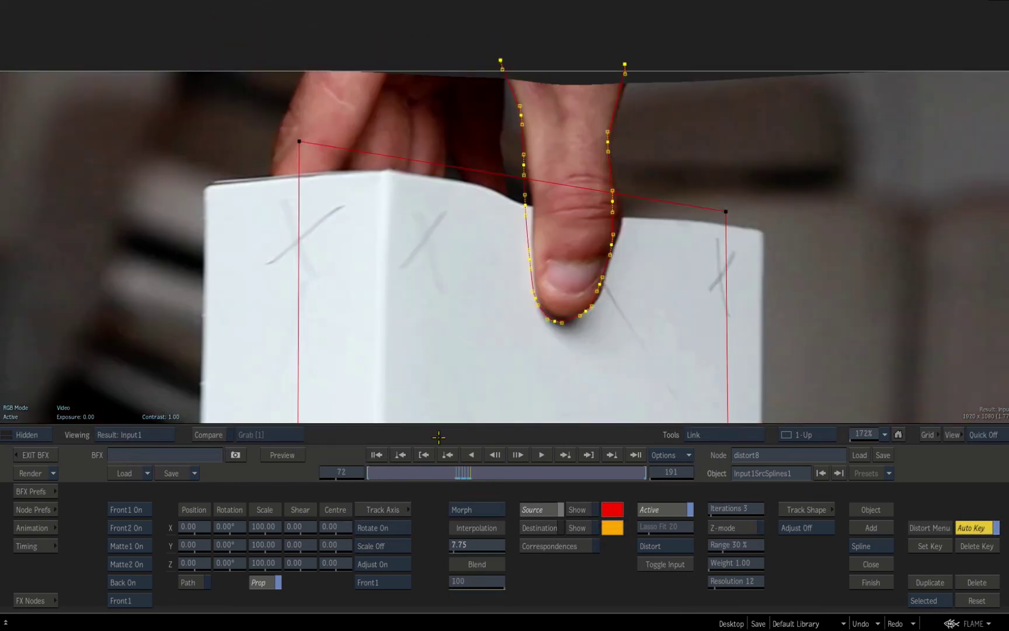
pyautogui.moveTo(461, 545); pyautogui.dragTo(723, 546)
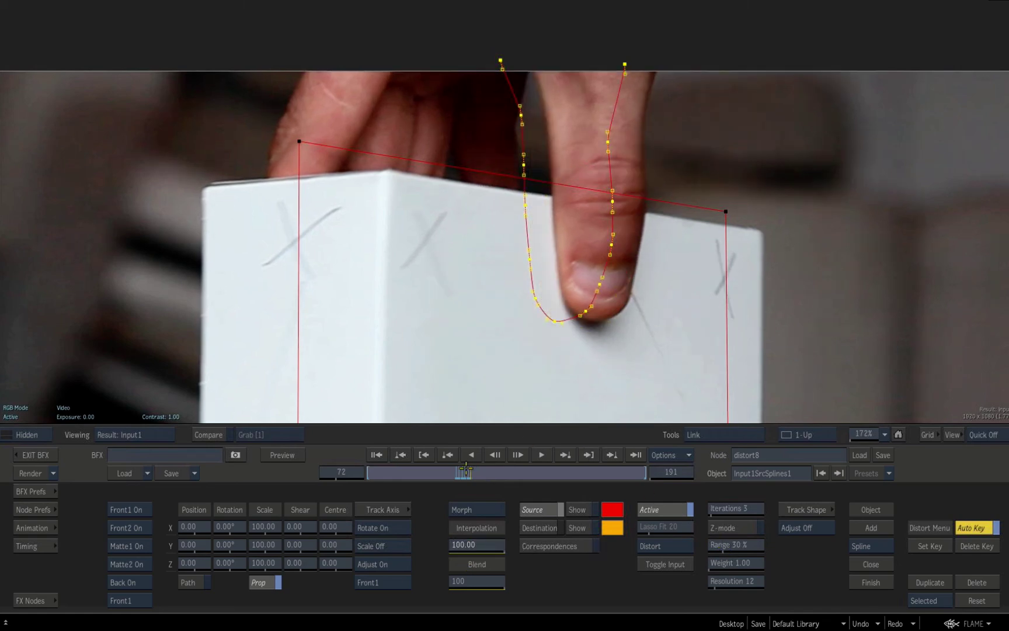
# Step: Scrub through the morph transition and examine the finger, box edges and upper image border around frame 65
pyautogui.moveTo(466, 469)
pyautogui.mouseDown()
pyautogui.moveTo(457, 468)
pyautogui.moveTo(471, 466)
pyautogui.moveTo(462, 450)
pyautogui.mouseUp()
pyautogui.moveTo(480, 296); pyautogui.dragTo(462, 304)
pyautogui.moveTo(483, 198); pyautogui.dragTo(507, 292)
pyautogui.moveTo(519, 186); pyautogui.dragTo(507, 232)
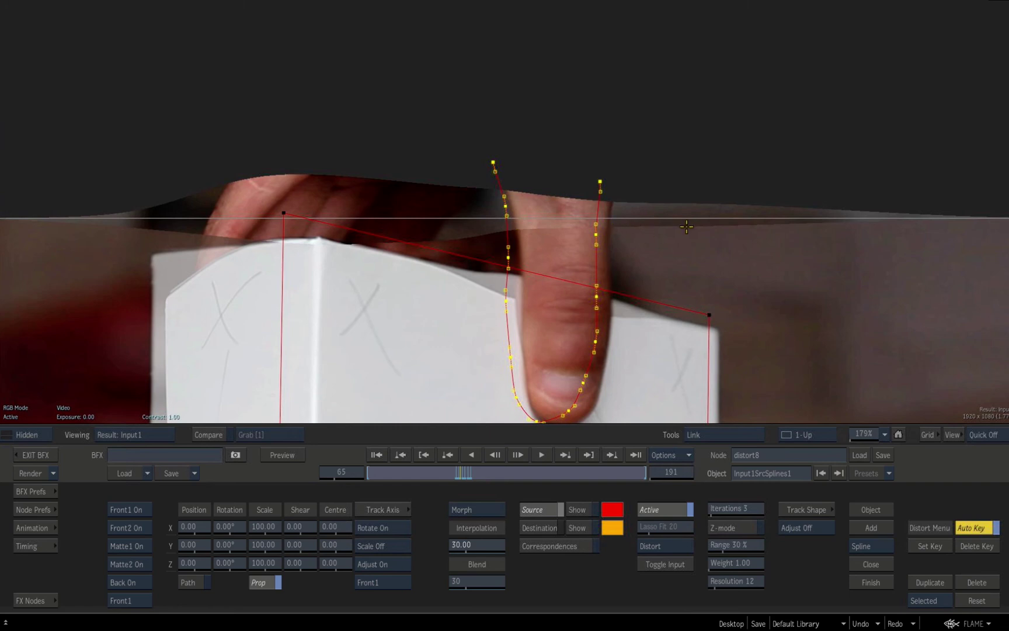
pyautogui.scroll(-5, 388, 259)
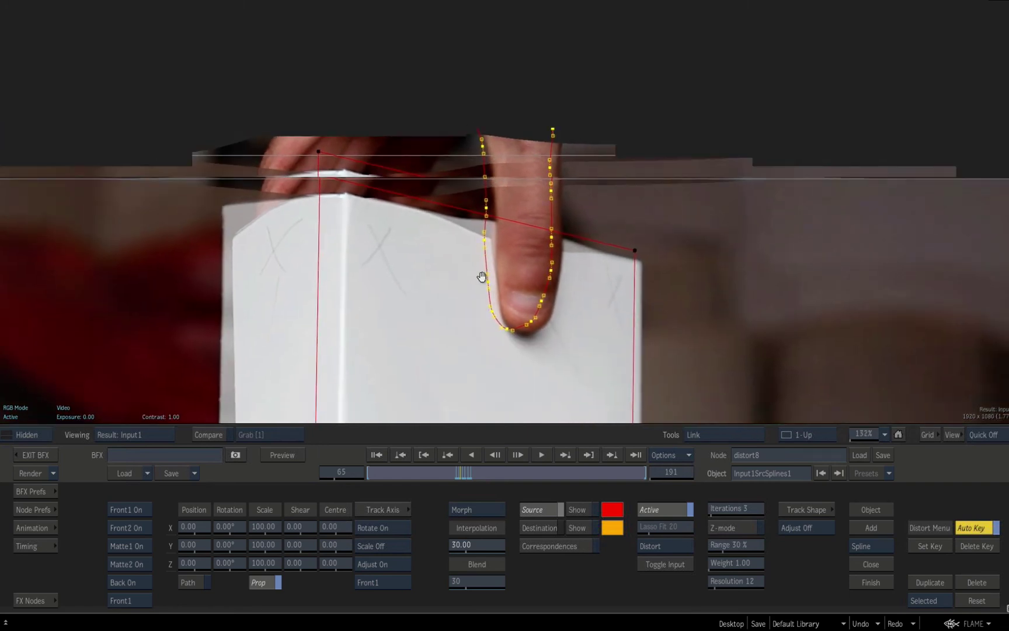
pyautogui.moveTo(464, 474); pyautogui.dragTo(459, 469)
pyautogui.moveTo(469, 392); pyautogui.dragTo(476, 365)
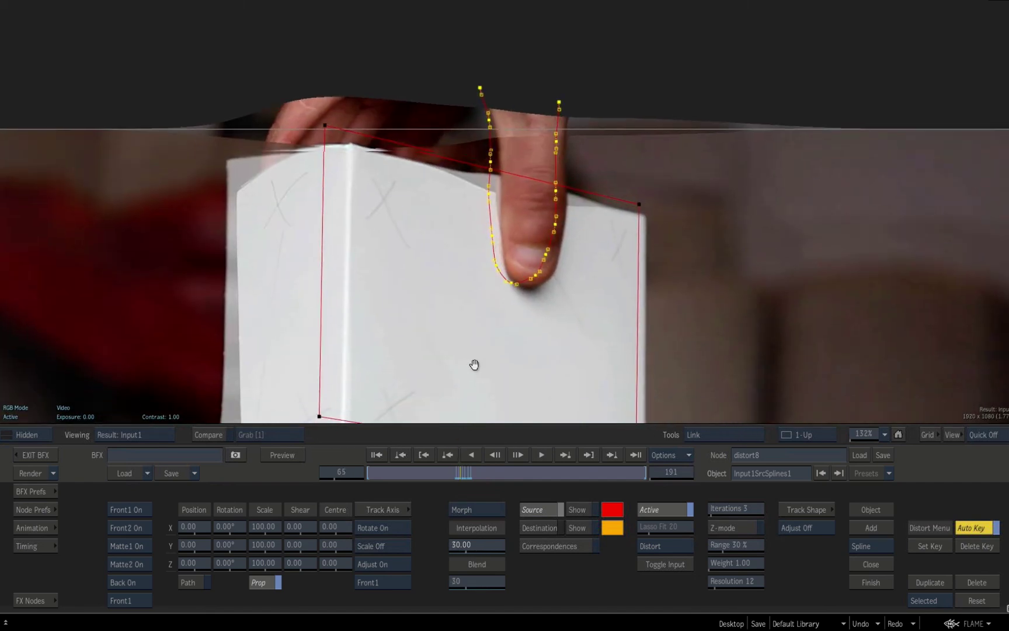
# Step: Enable Repeat texture tiling in the Distort node preferences, with the mode set to Partial and the repeat value to 8
pyautogui.click(26, 509)
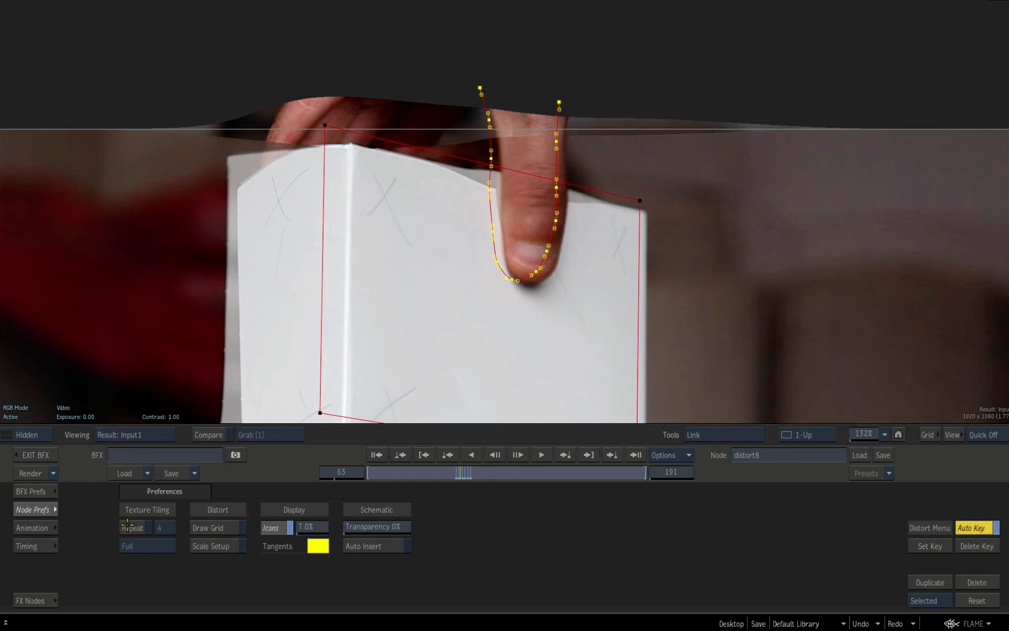
pyautogui.click(127, 527)
pyautogui.click(154, 546)
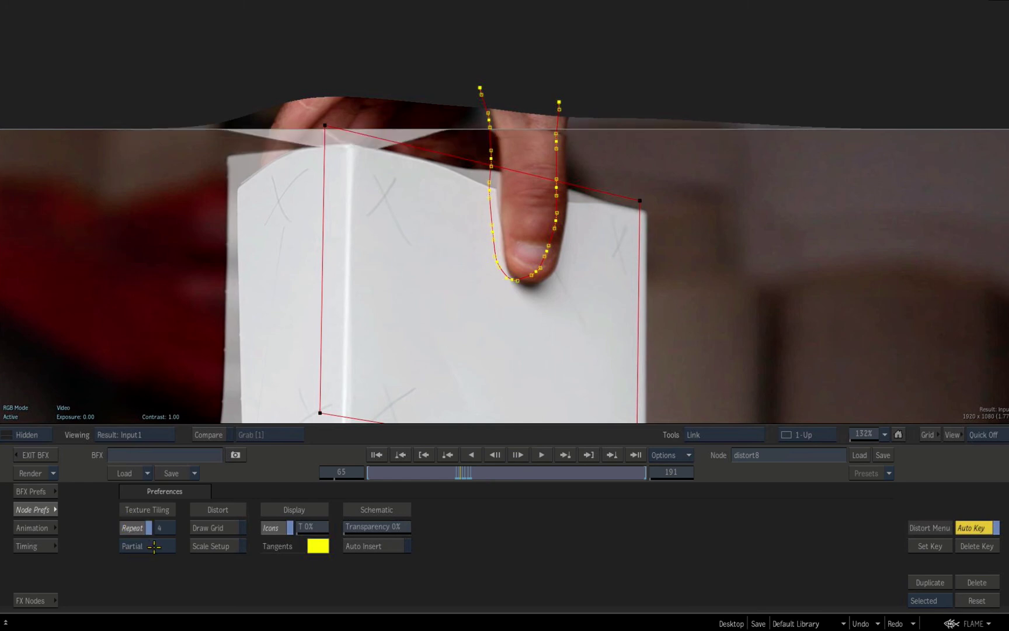
pyautogui.moveTo(160, 529); pyautogui.dragTo(163, 528)
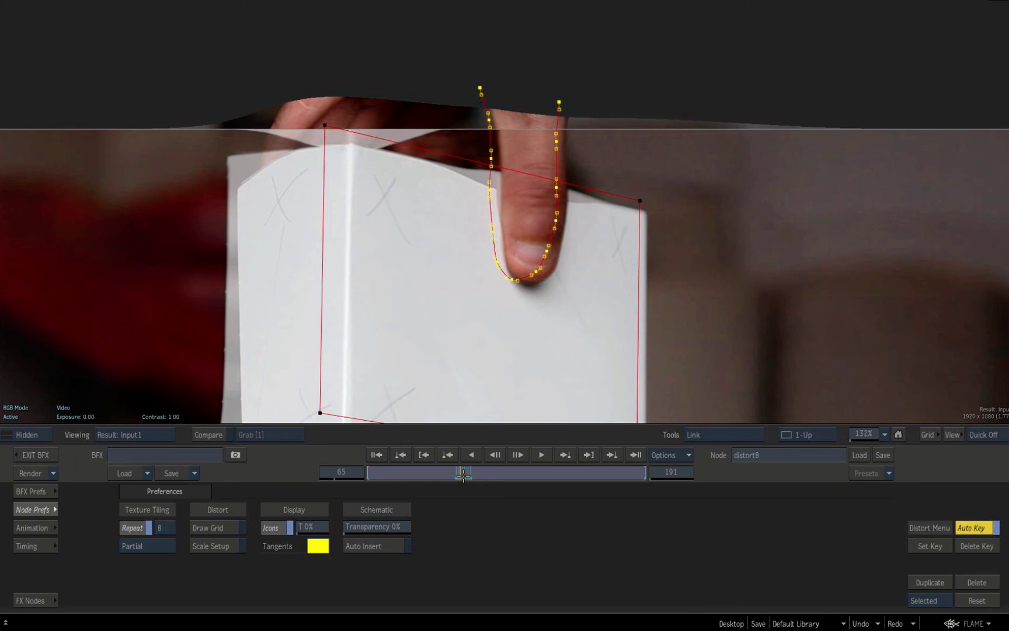
# Step: Scrub the morph result between frames 62 and 65 and examine the box's narrow side face
pyautogui.moveTo(463, 474); pyautogui.dragTo(457, 477)
pyautogui.click(35, 509)
pyautogui.moveTo(540, 156); pyautogui.dragTo(456, 370)
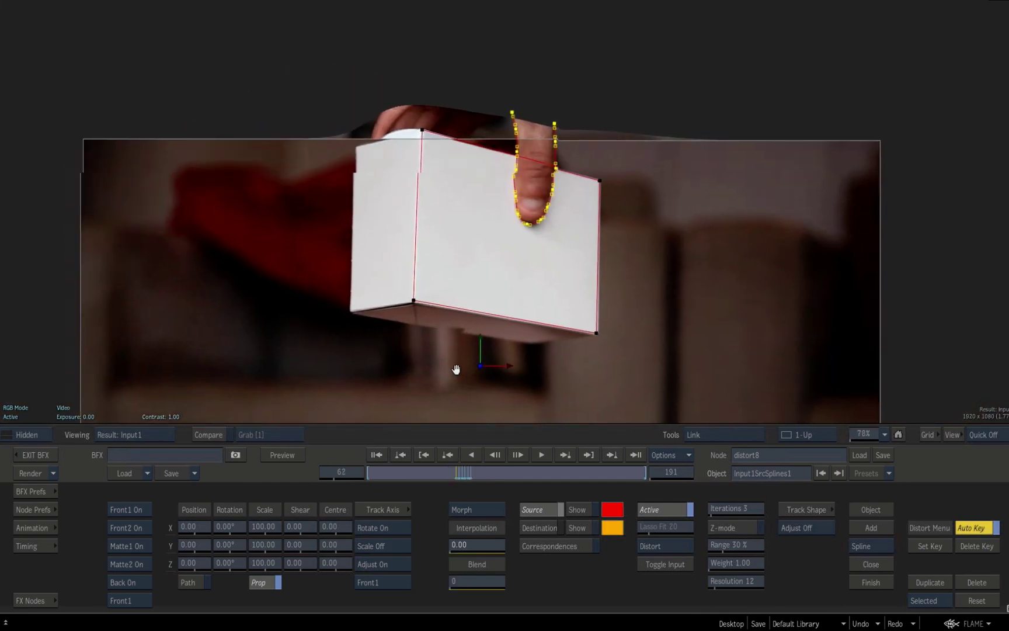
pyautogui.scroll(3, 456, 369)
pyautogui.moveTo(454, 475); pyautogui.dragTo(462, 472)
pyautogui.moveTo(394, 213); pyautogui.dragTo(444, 169)
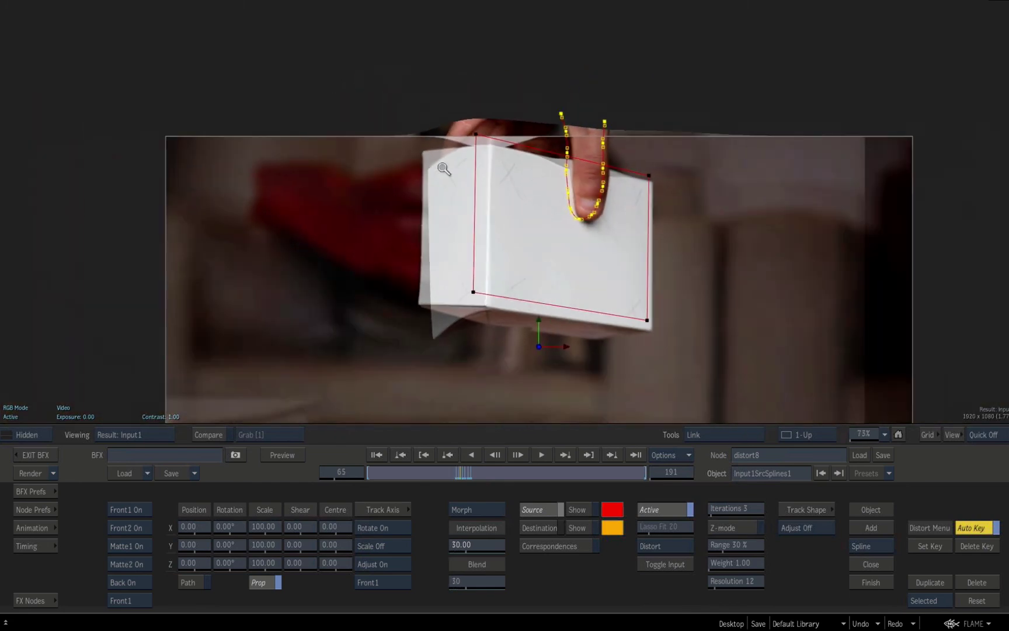
# Step: At frame 62 on Input1, draw a closed four-point spline around the box's narrow side face and break its tangents for straight edges
pyautogui.press('F1')
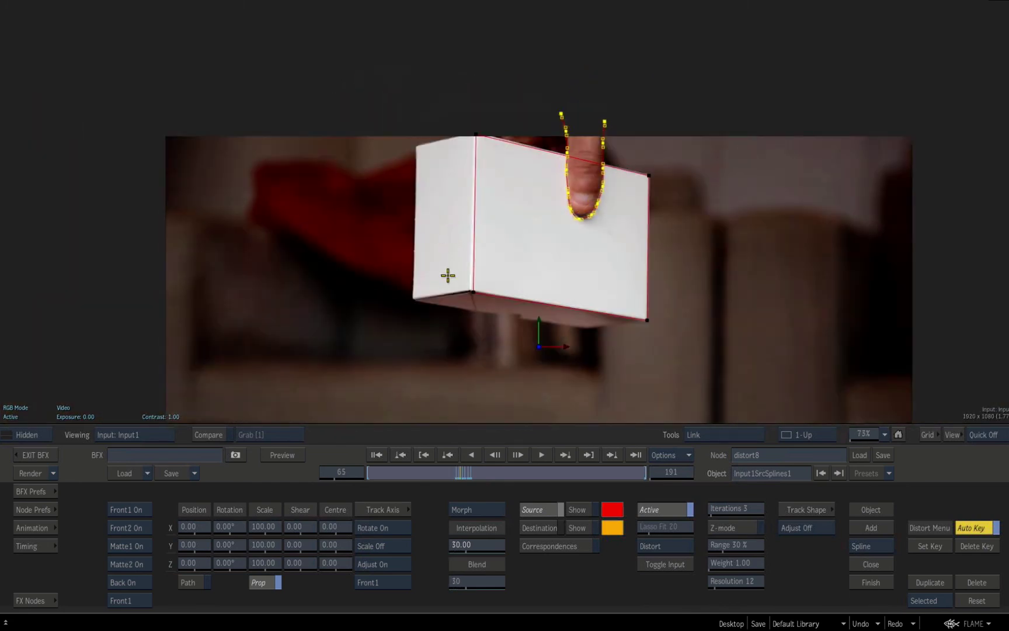
pyautogui.click(339, 469)
pyautogui.write('62')
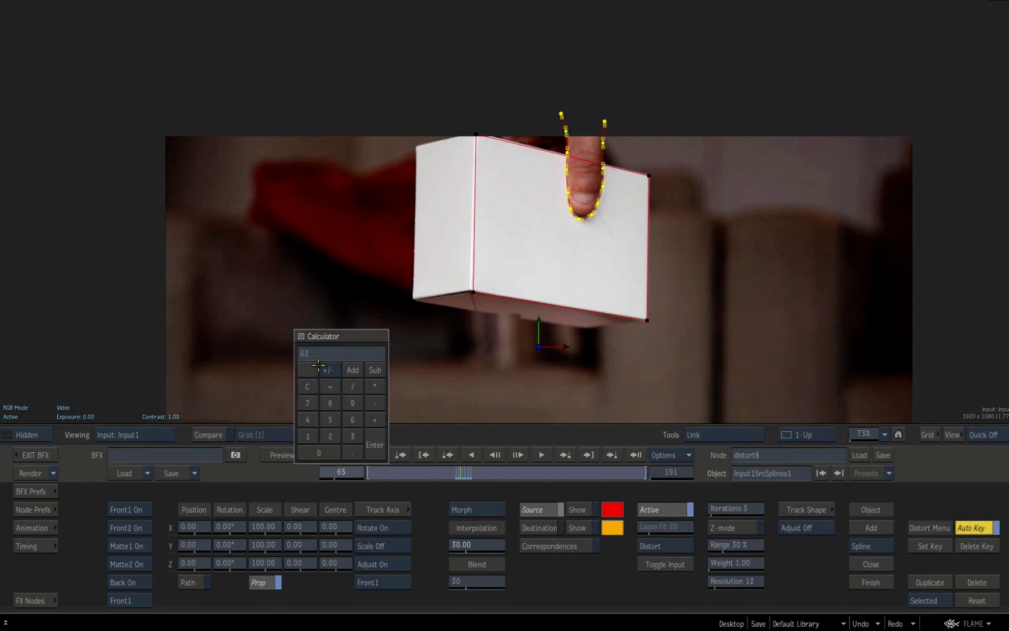
pyautogui.press('Return')
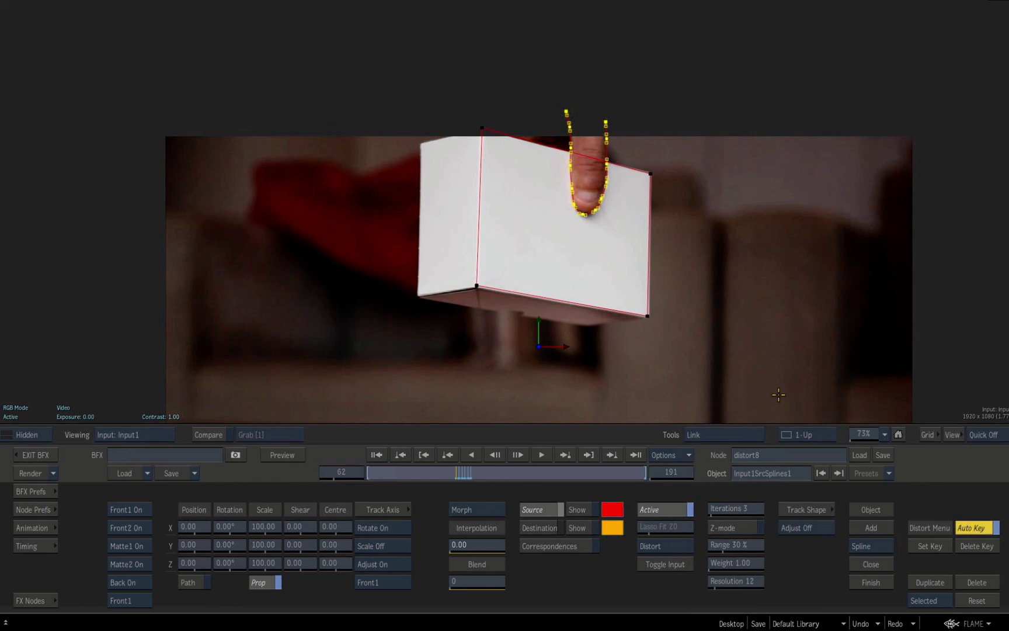
pyautogui.moveTo(702, 378); pyautogui.dragTo(852, 543)
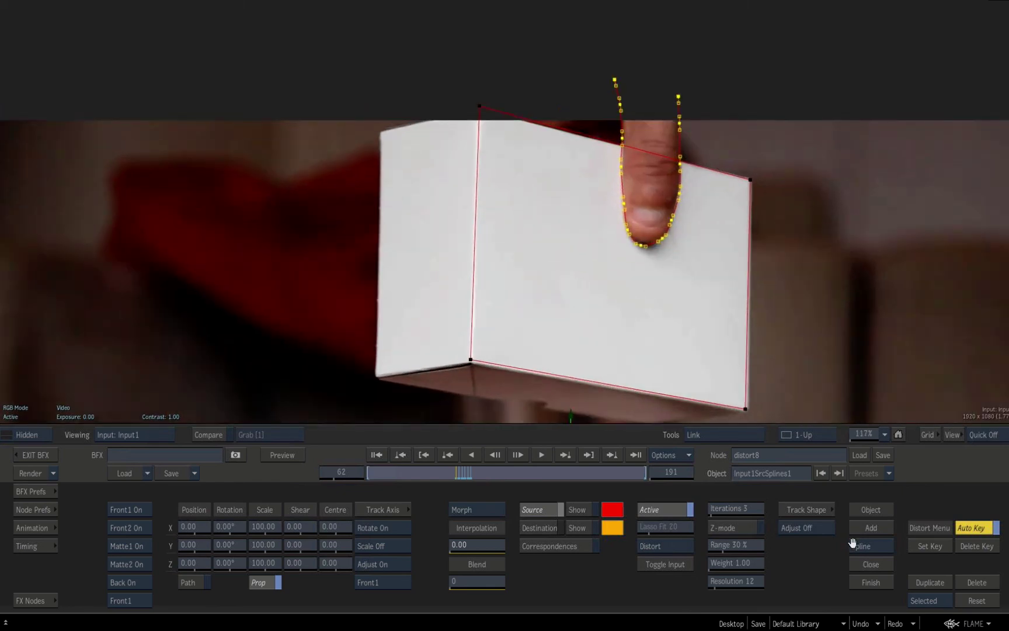
pyautogui.click(858, 544)
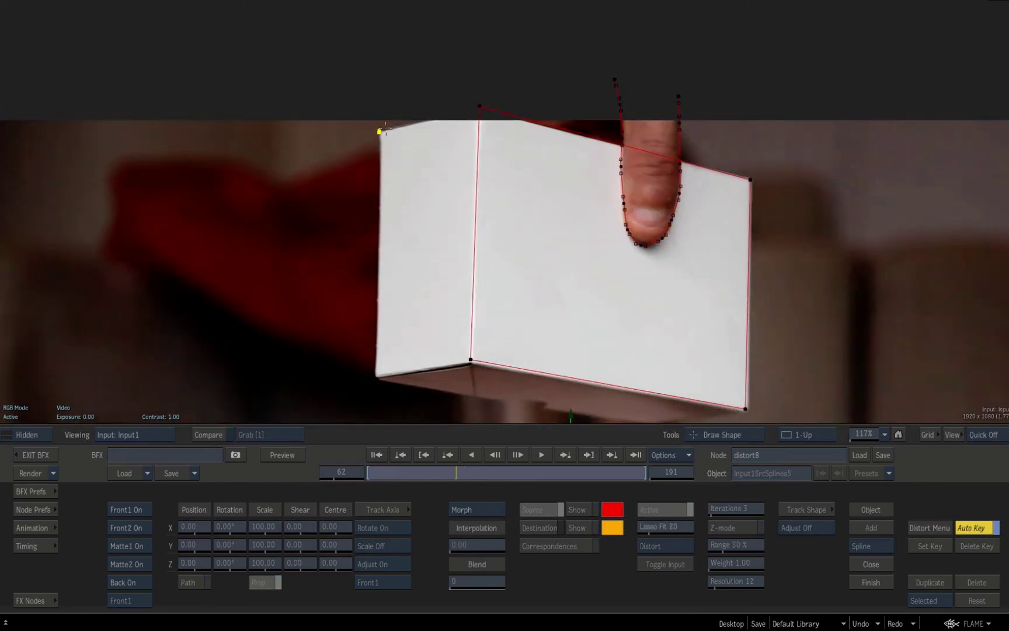
pyautogui.click(476, 107)
pyautogui.click(470, 360)
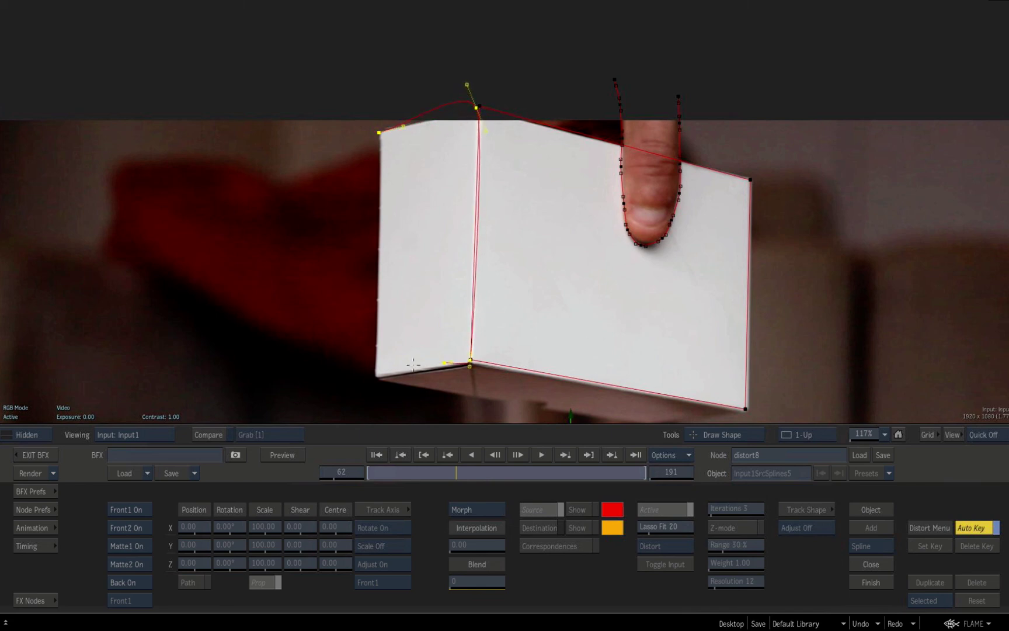
pyautogui.click(380, 133)
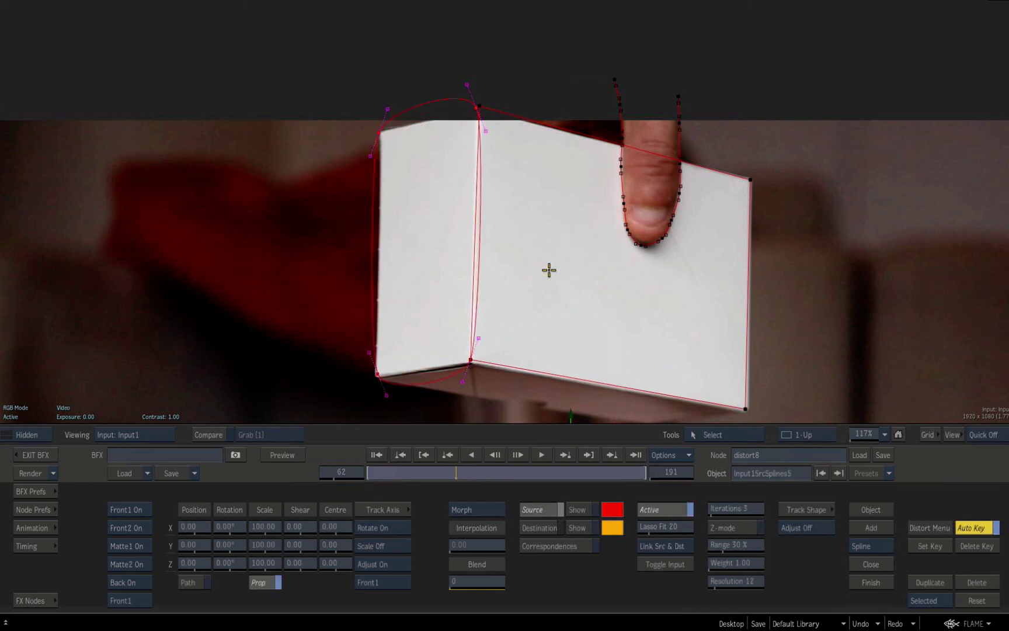
pyautogui.press('b')
pyautogui.click(476, 108)
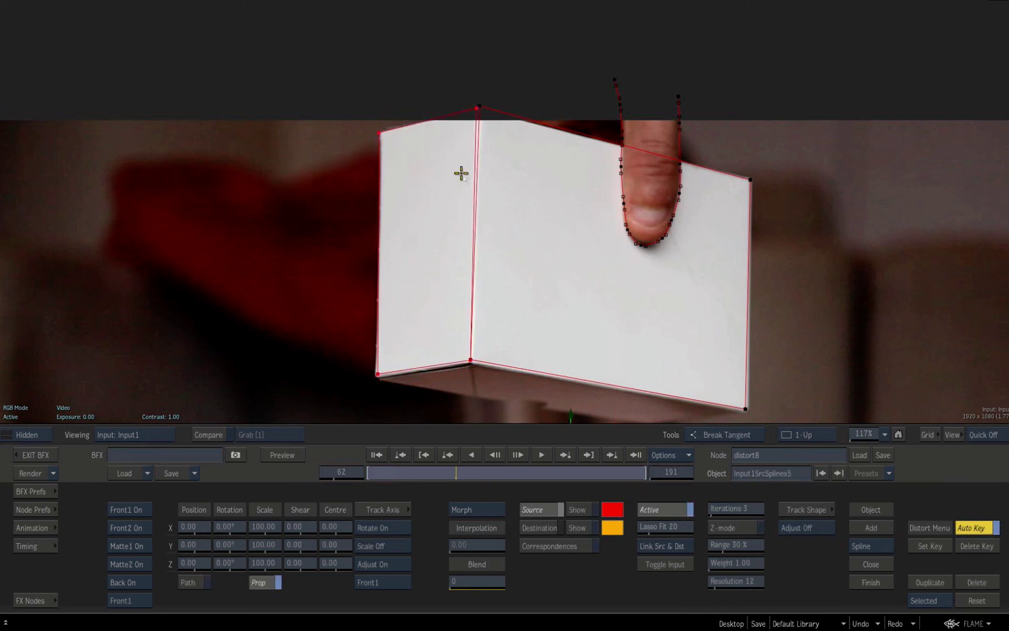
# Step: Duplicate the side face spline's complete axis, source and destination tree in the Distort schematic
pyautogui.press('s')
pyautogui.press('Escape')
pyautogui.moveTo(649, 327); pyautogui.dragTo(512, 304)
pyautogui.moveTo(529, 156); pyautogui.dragTo(773, 419)
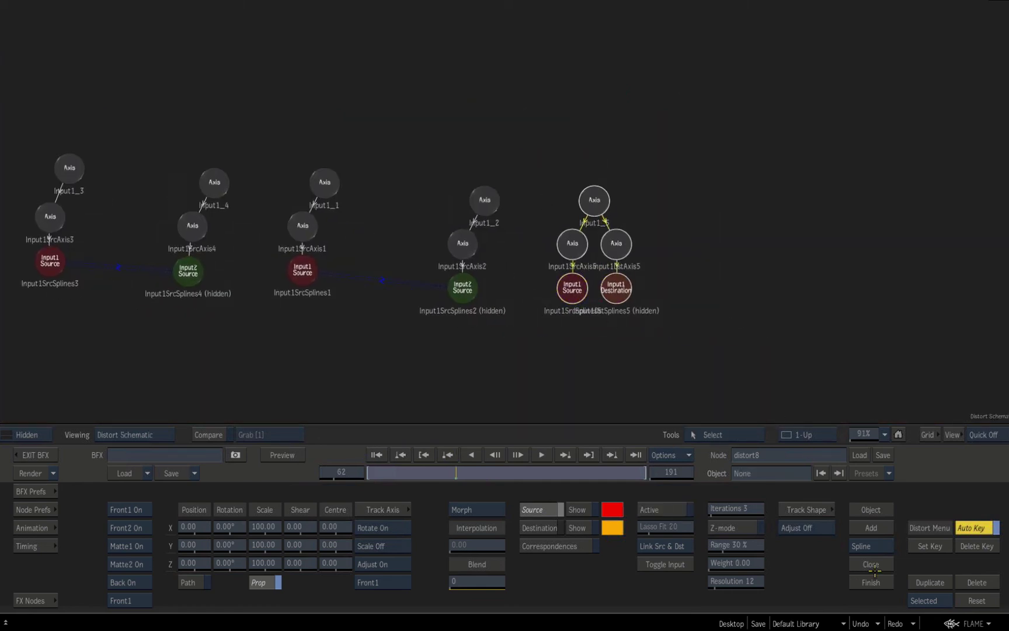
pyautogui.click(927, 582)
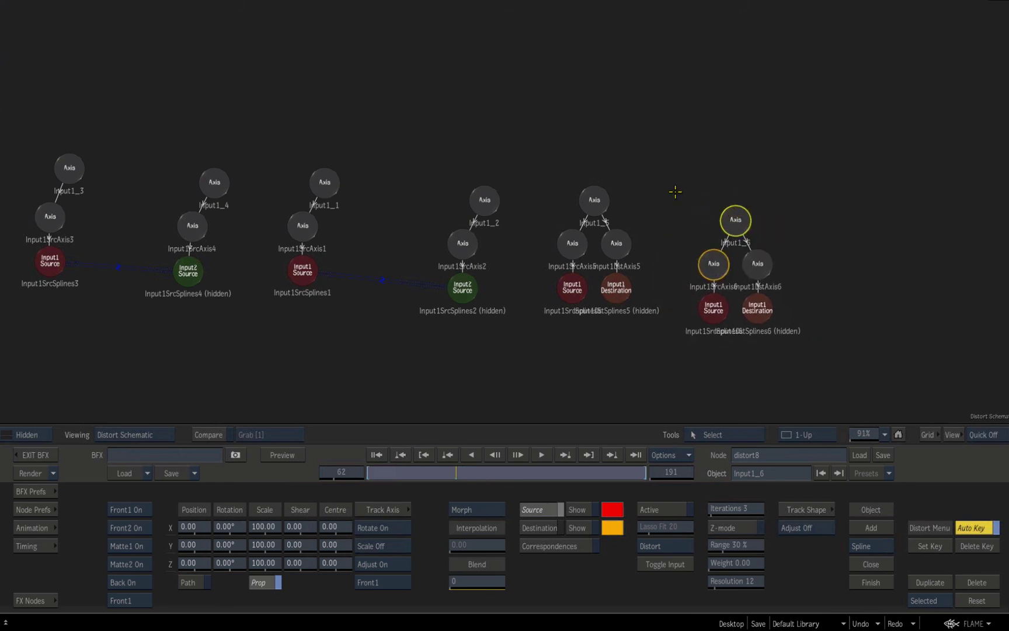
# Step: Toggle the duplicated side face splines to Input2 and display Front2 as the background
pyautogui.moveTo(665, 148); pyautogui.dragTo(919, 383)
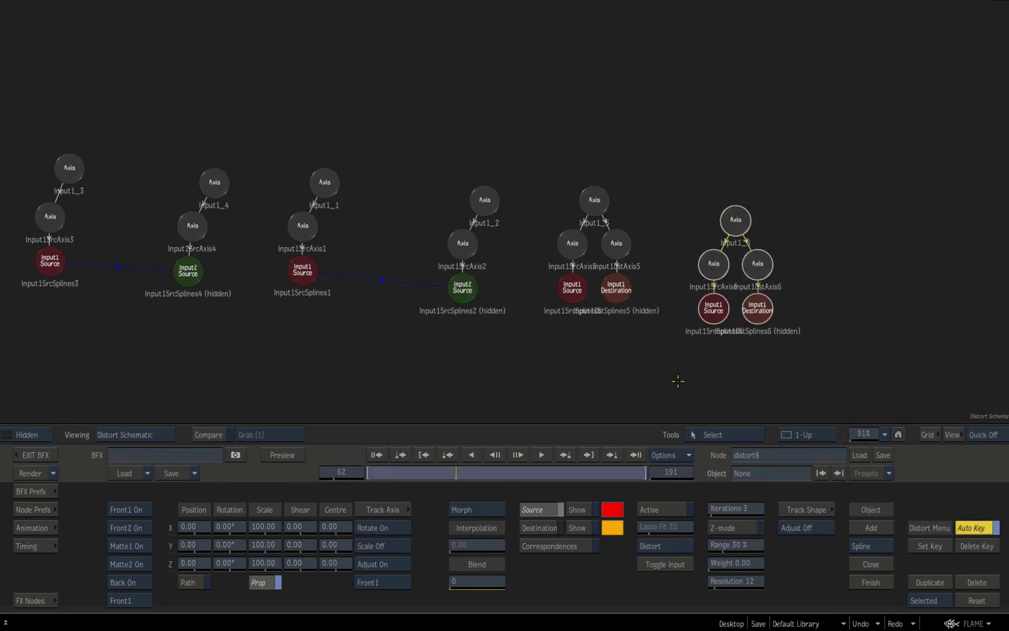
pyautogui.press('F1')
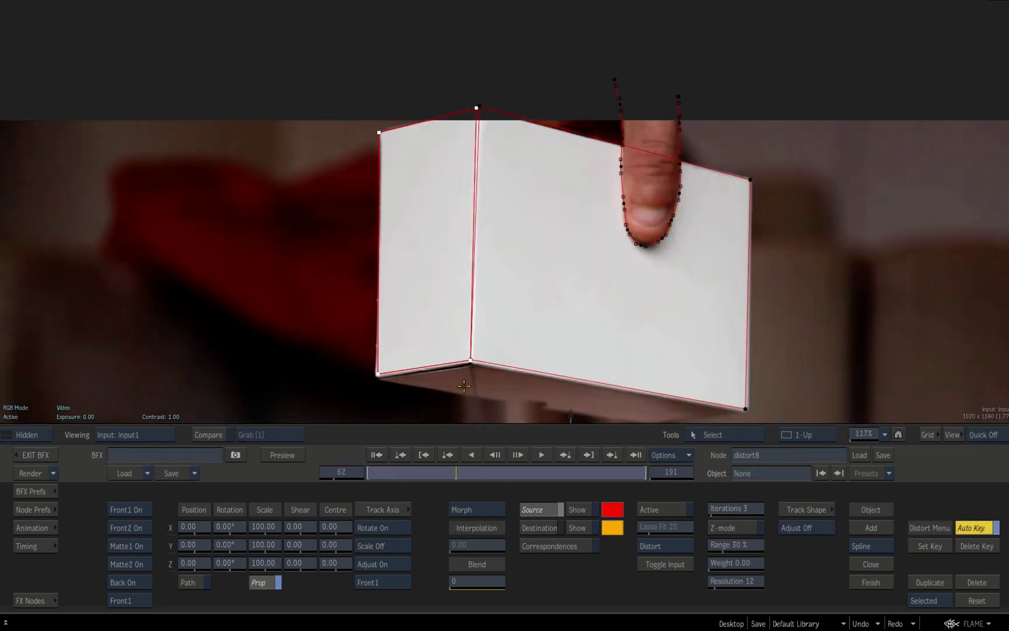
pyautogui.click(128, 601)
pyautogui.moveTo(551, 366); pyautogui.dragTo(555, 237)
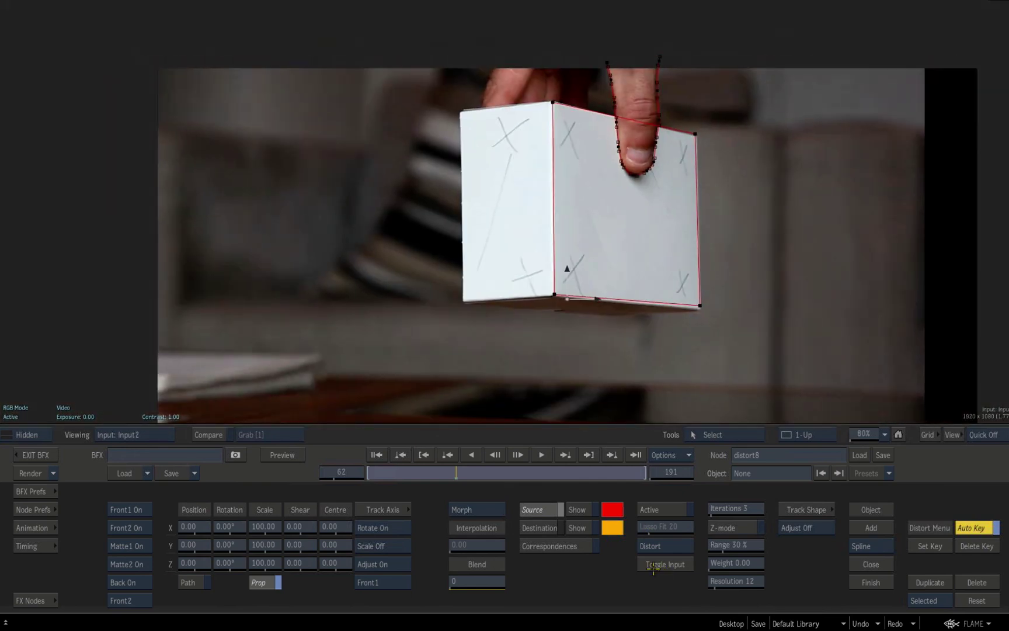
pyautogui.hotkey('ctrl', 'v')
pyautogui.press('F2')
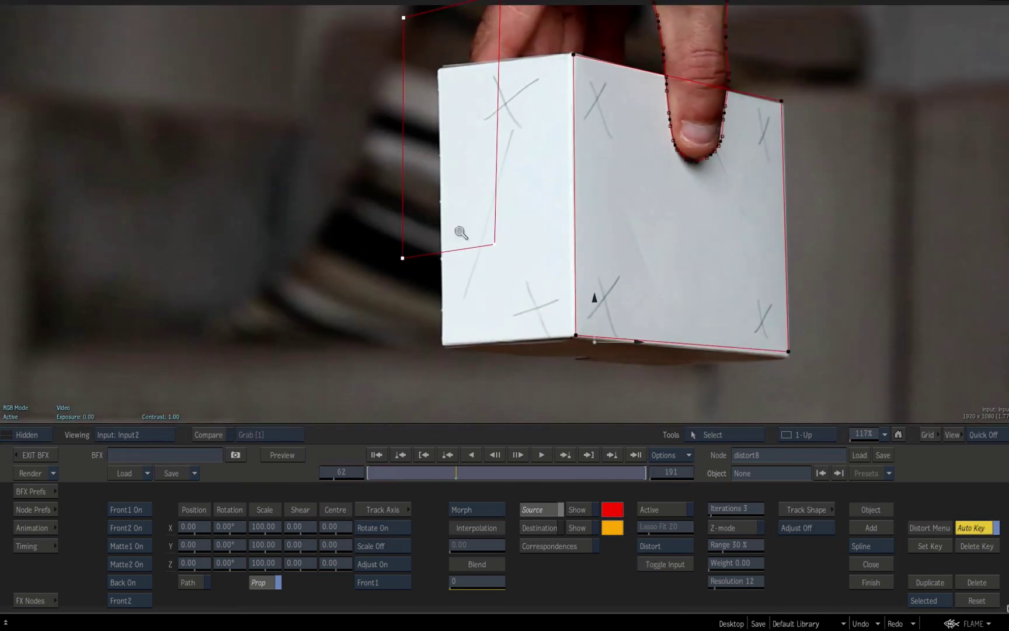
pyautogui.press('F1')
# Step: At frame 62, fit the duplicated spline's four corners to the side face of the box with pencil marks
pyautogui.moveTo(498, 83); pyautogui.dragTo(543, 110)
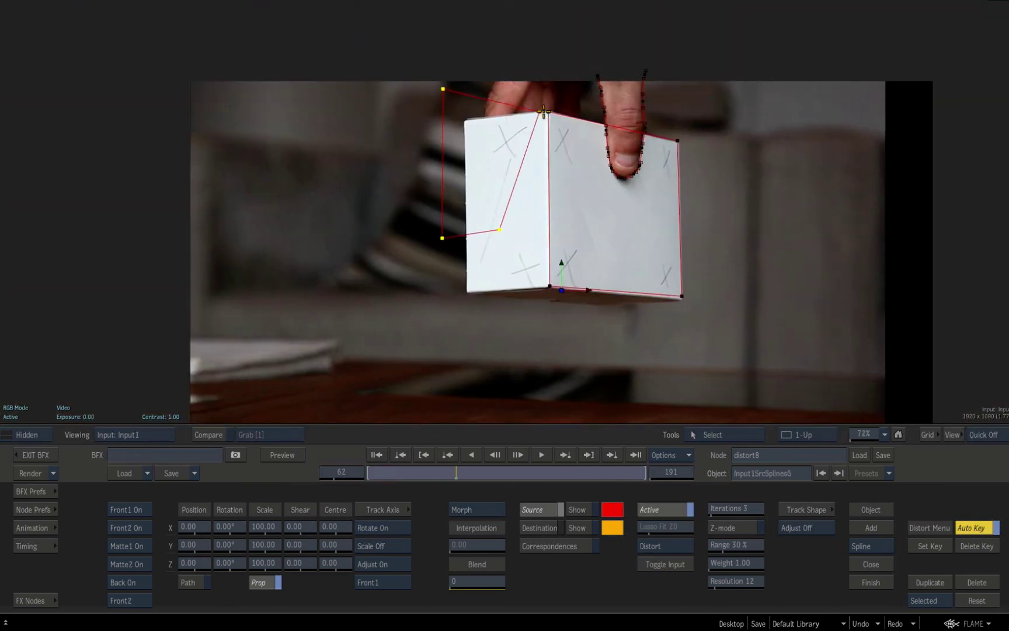
pyautogui.moveTo(500, 230); pyautogui.dragTo(546, 286)
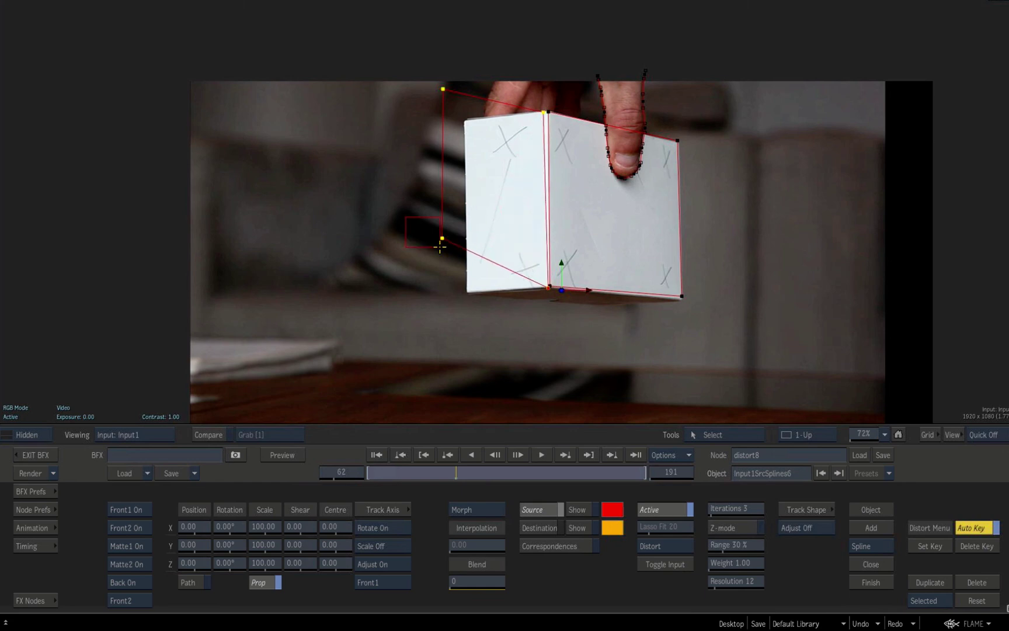
pyautogui.moveTo(442, 239); pyautogui.dragTo(467, 292)
pyautogui.moveTo(456, 112); pyautogui.dragTo(456, 114)
pyautogui.moveTo(444, 90); pyautogui.dragTo(466, 122)
pyautogui.moveTo(436, 221); pyautogui.dragTo(467, 221)
# Step: At frame 72, reposition the Input2 spline's four corners to match the marked box's side face
pyautogui.moveTo(334, 470); pyautogui.dragTo(320, 418)
pyautogui.write('72')
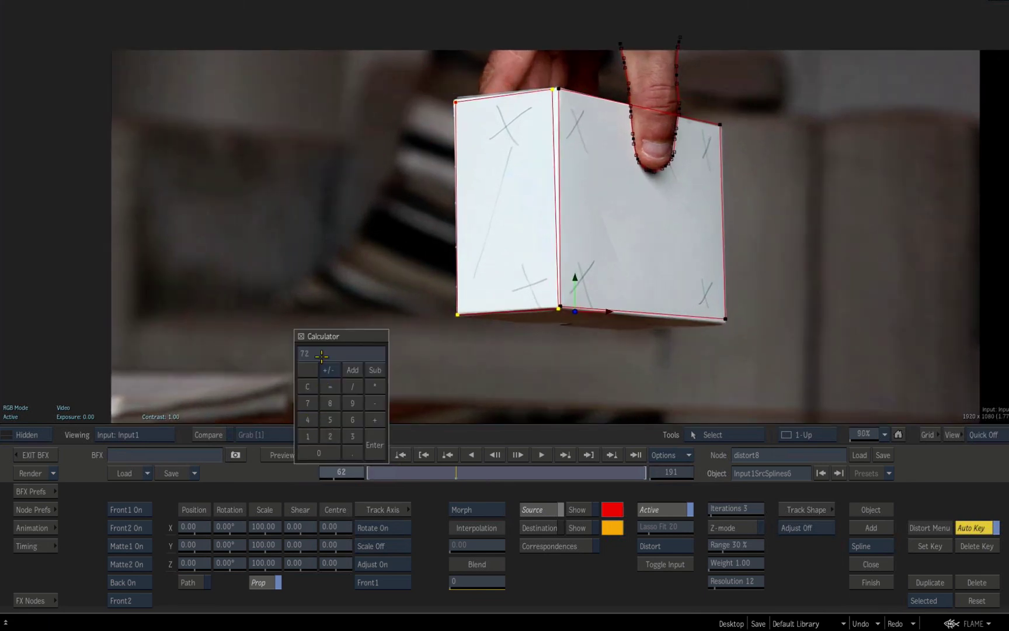
pyautogui.press('Return')
pyautogui.scroll(1, 549, 210)
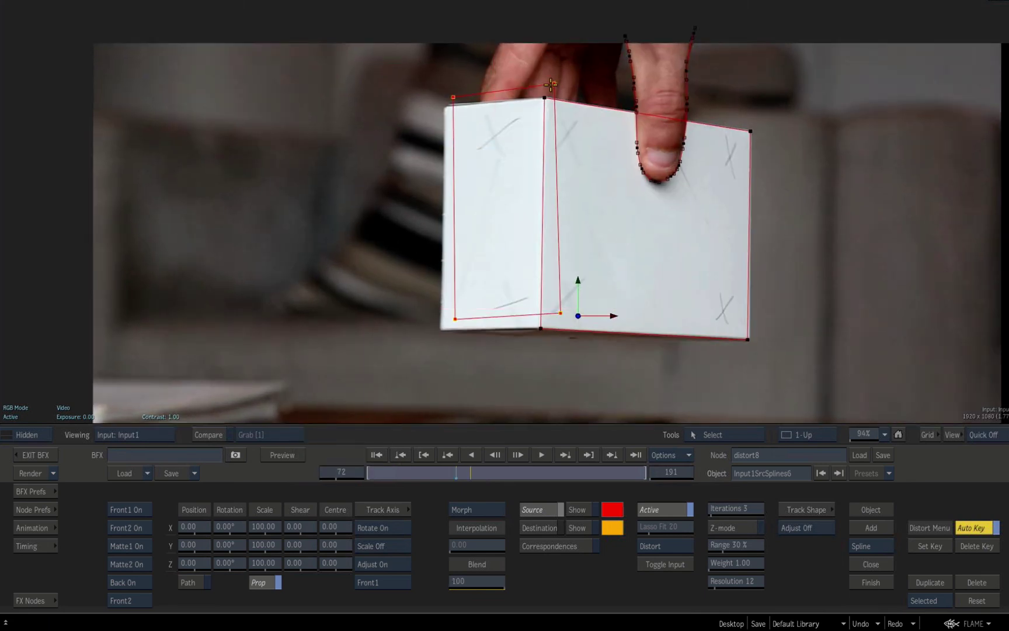
pyautogui.moveTo(553, 84); pyautogui.dragTo(541, 98)
pyautogui.moveTo(444, 109); pyautogui.dragTo(446, 106)
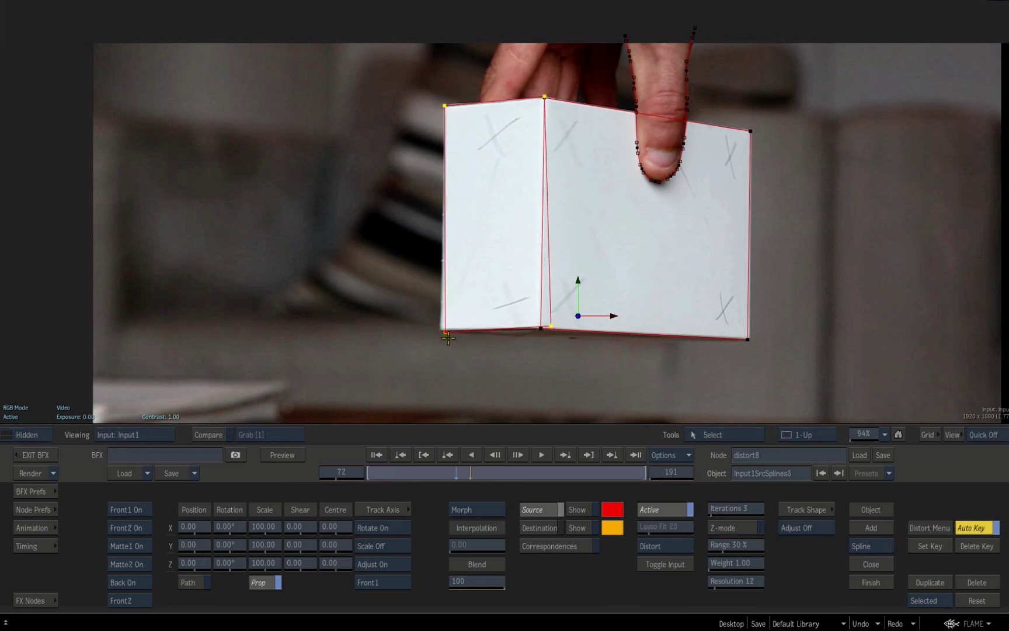
pyautogui.moveTo(448, 338); pyautogui.dragTo(445, 335)
pyautogui.moveTo(553, 331); pyautogui.dragTo(545, 332)
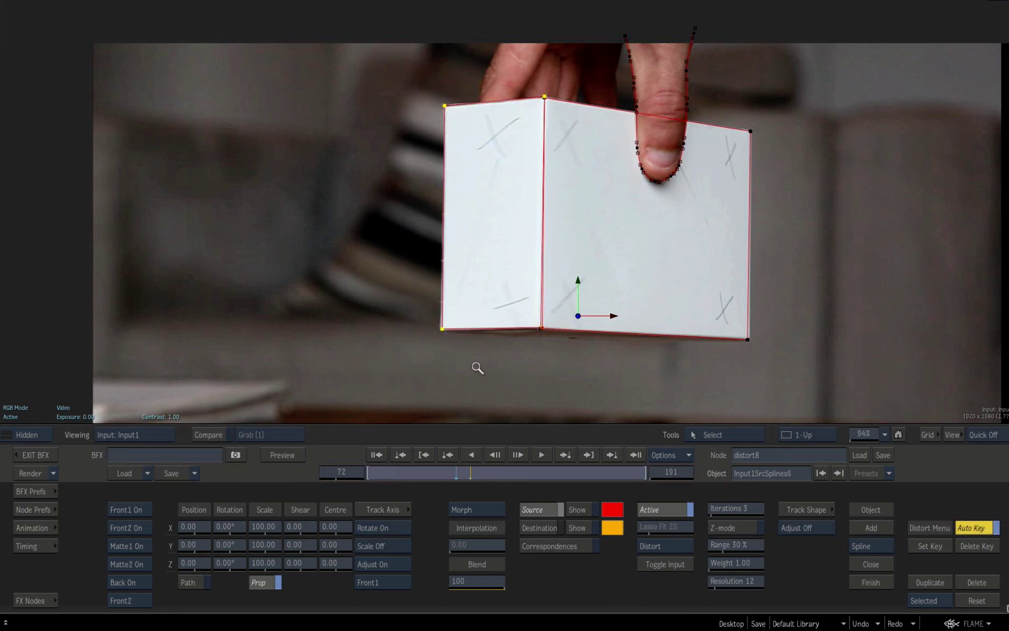
# Step: At frame 69, align the Input2 side face spline's corners with the marked box's edges
pyautogui.moveTo(477, 368); pyautogui.dragTo(452, 479)
pyautogui.press('F2')
pyautogui.click(466, 470)
pyautogui.press('F2')
pyautogui.moveTo(478, 360); pyautogui.dragTo(474, 377)
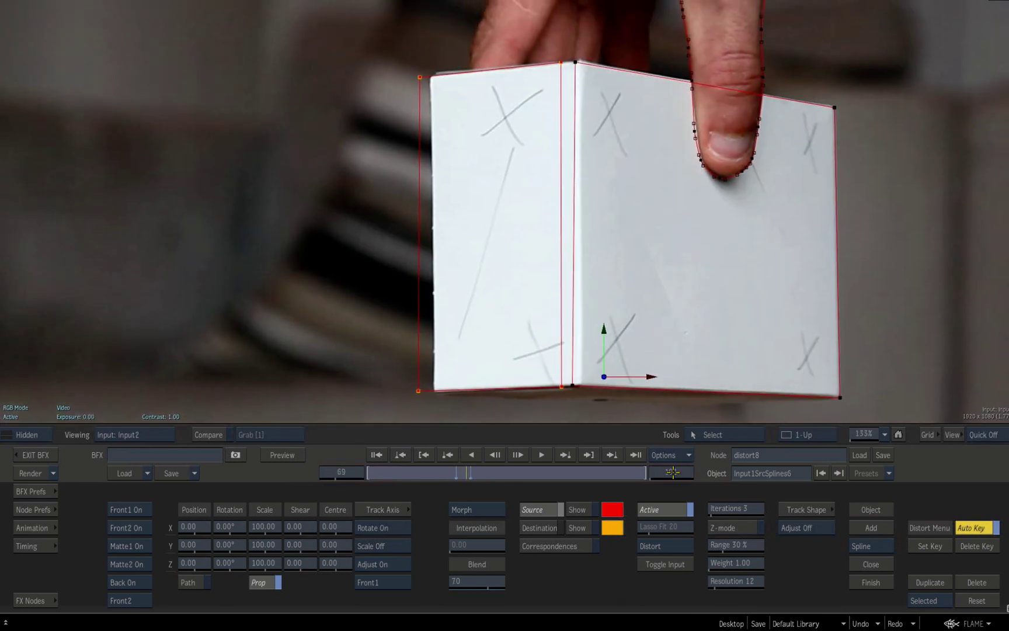
pyautogui.moveTo(559, 62); pyautogui.dragTo(573, 62)
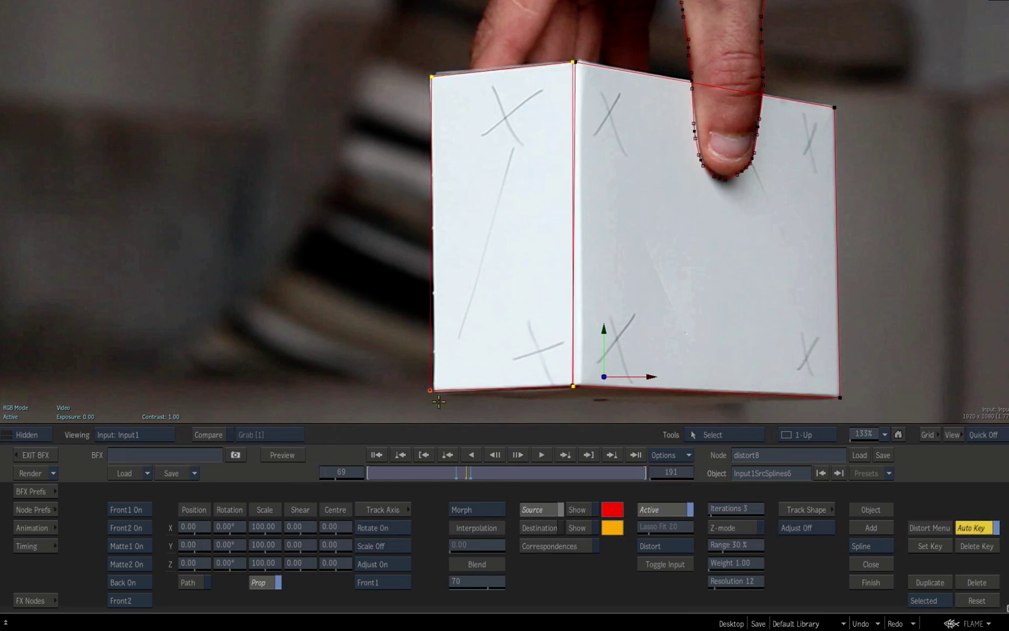
# Step: At frame 66, move the Input2 side face spline's inner corners onto the box's vertical edge
pyautogui.click(460, 471)
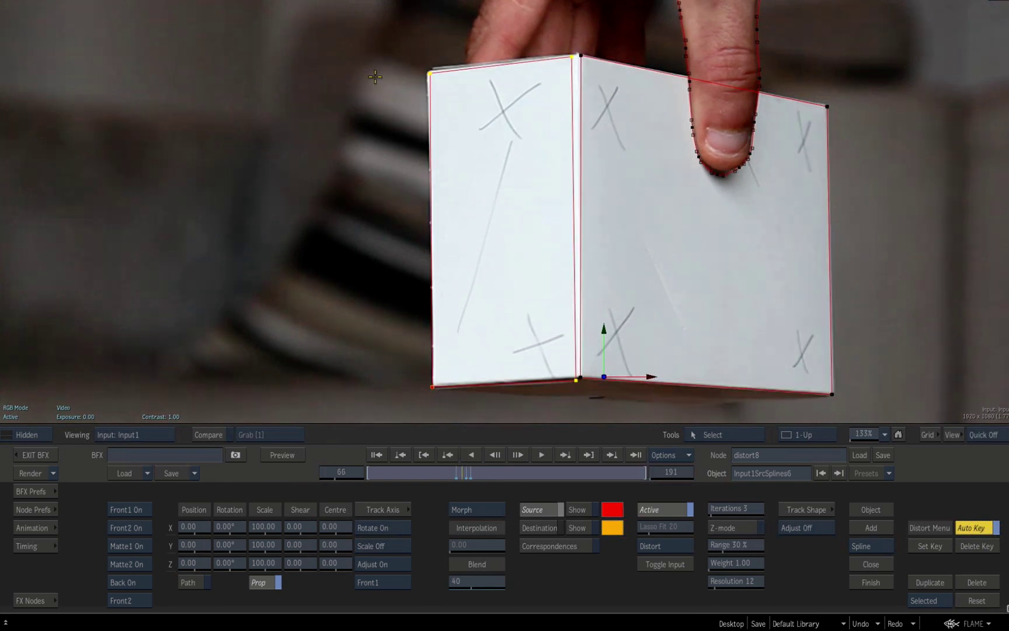
pyautogui.moveTo(572, 59); pyautogui.dragTo(577, 54)
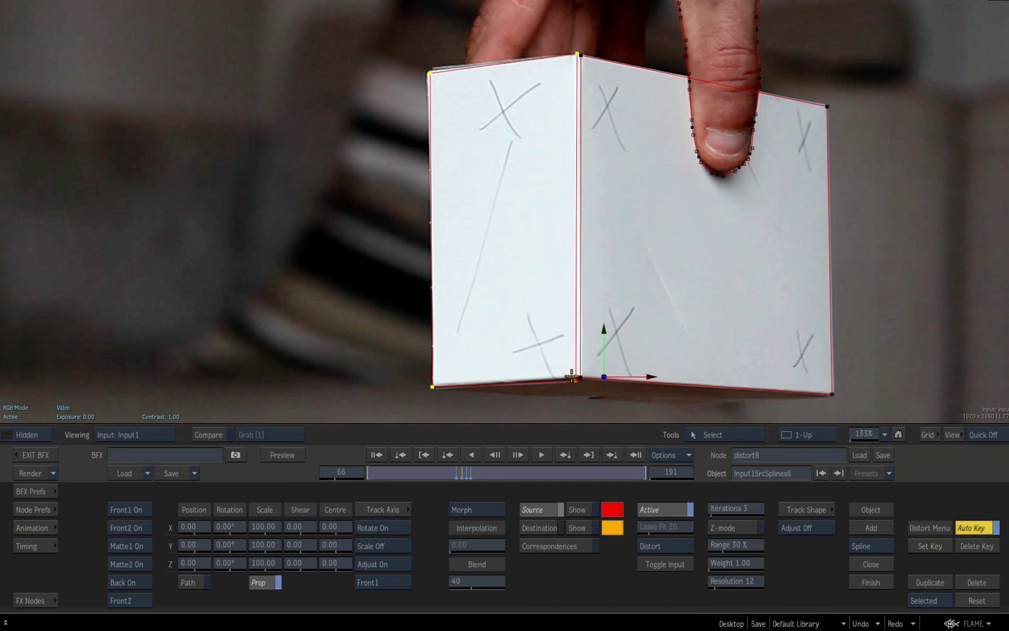
pyautogui.moveTo(573, 379); pyautogui.dragTo(577, 376)
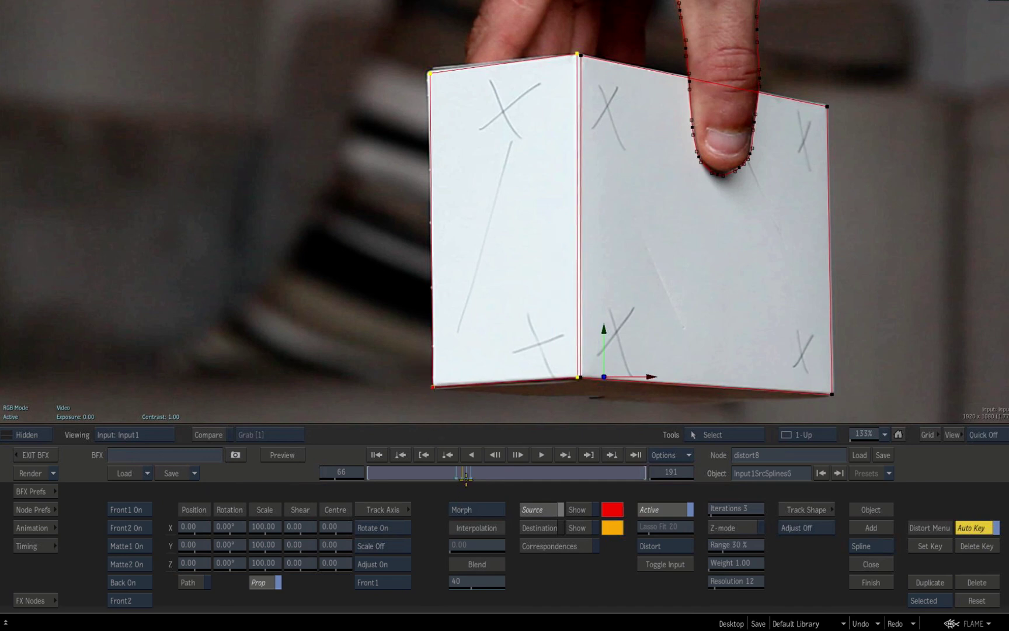
# Step: Display Front1 and fit the original side face spline's corners to the plain white box at frame 66
pyautogui.moveTo(465, 477); pyautogui.dragTo(463, 476)
pyautogui.click(121, 604)
pyautogui.moveTo(414, 379); pyautogui.dragTo(420, 405)
pyautogui.click(472, 297)
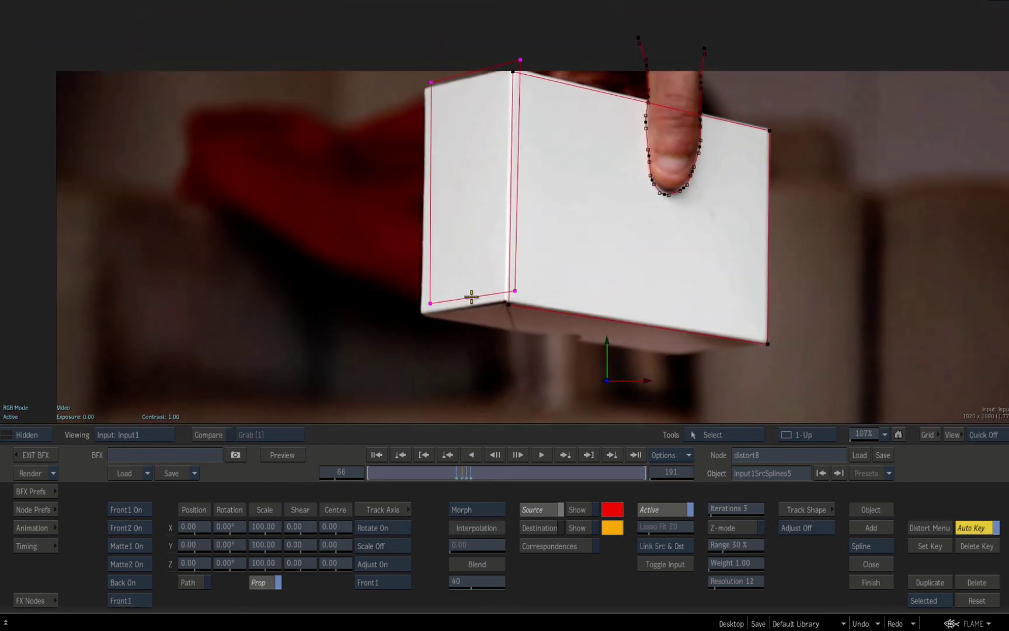
pyautogui.moveTo(520, 60); pyautogui.dragTo(510, 68)
pyautogui.moveTo(437, 105); pyautogui.dragTo(438, 105)
pyautogui.moveTo(421, 91); pyautogui.dragTo(424, 88)
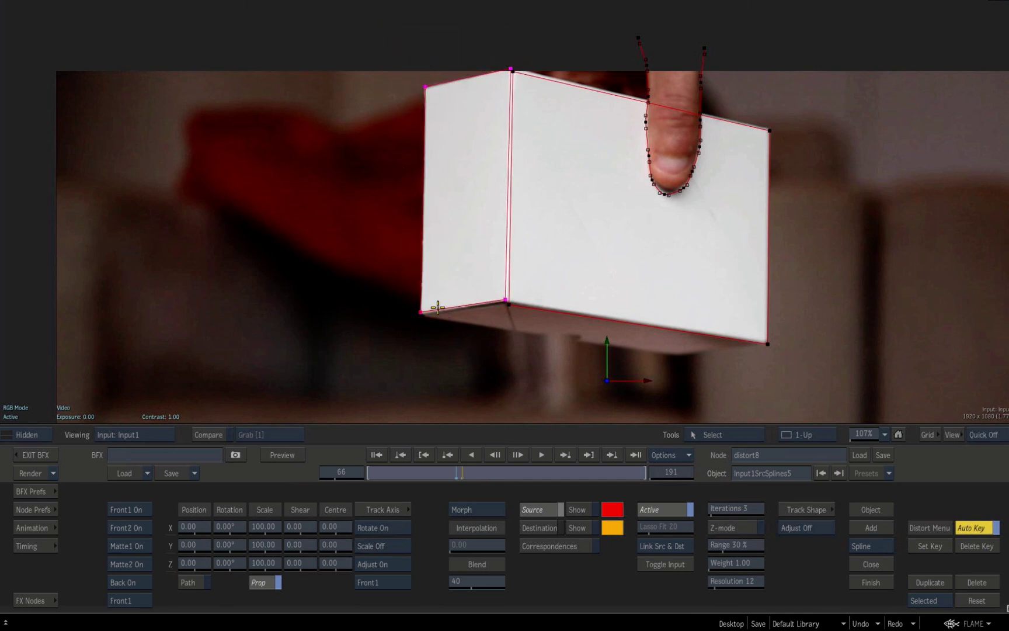
# Step: At frame 72, reposition the Input1 side face spline's corners to match the plain white box
pyautogui.click(341, 472)
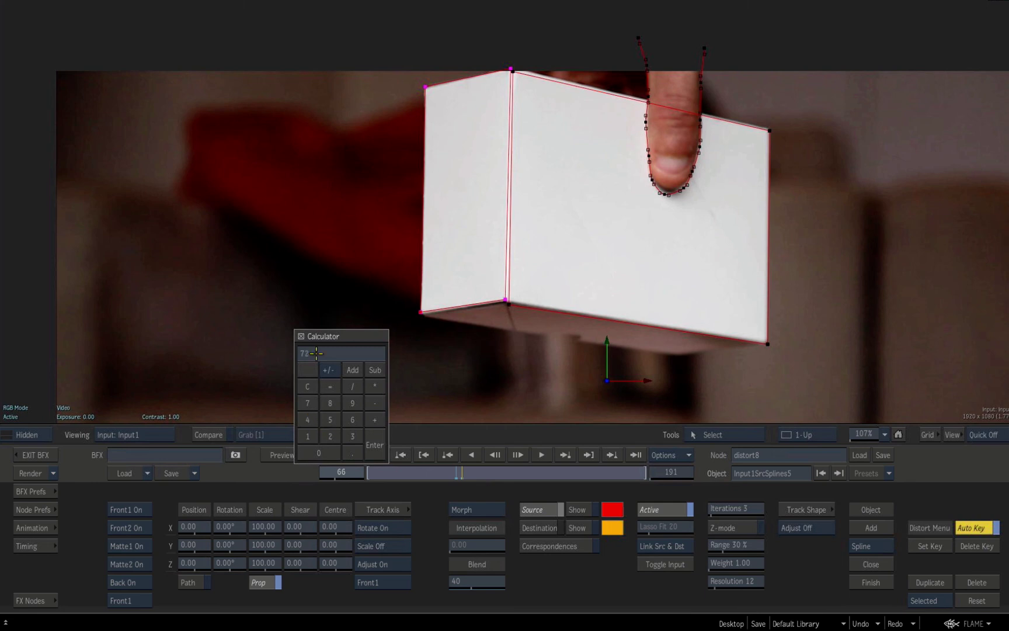
pyautogui.press('Return')
pyautogui.moveTo(396, 232); pyautogui.dragTo(418, 231)
pyautogui.moveTo(322, 3); pyautogui.dragTo(555, 374)
pyautogui.moveTo(507, 43); pyautogui.dragTo(501, 95)
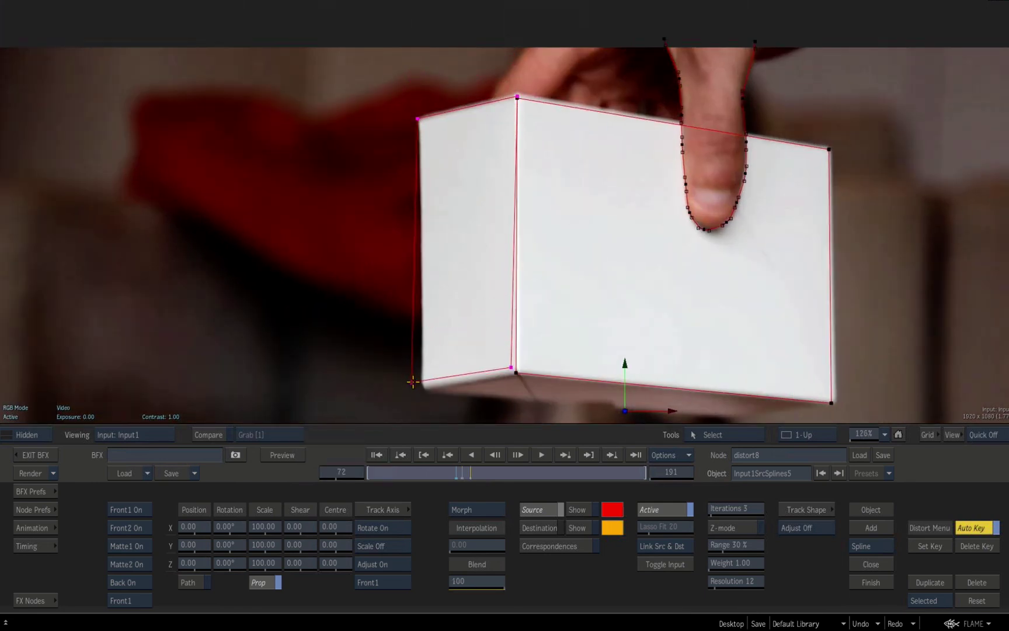
pyautogui.moveTo(412, 382); pyautogui.dragTo(422, 387)
pyautogui.moveTo(512, 367); pyautogui.dragTo(517, 372)
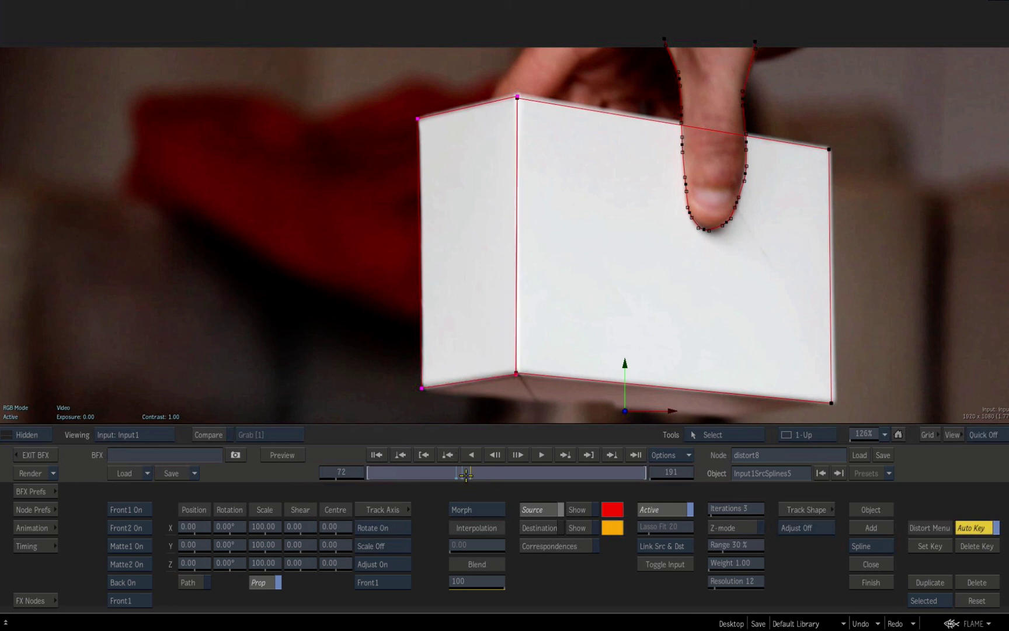
# Step: At frame 68, correct the Input1 side face spline's upper corner along the box's vertical edge
pyautogui.moveTo(466, 474); pyautogui.dragTo(461, 474)
pyautogui.moveTo(515, 64); pyautogui.dragTo(511, 57)
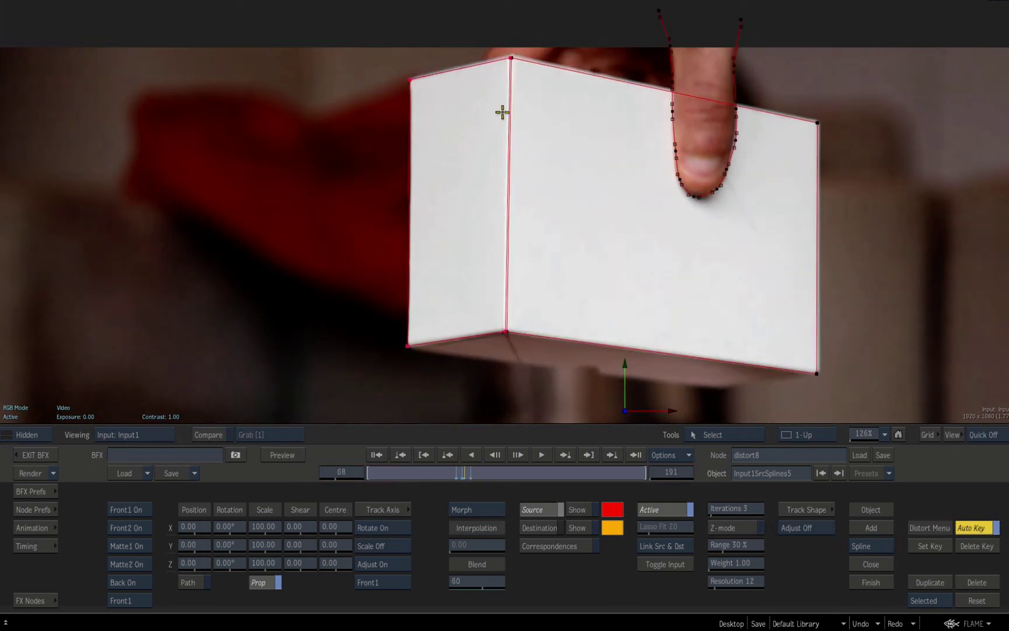
pyautogui.moveTo(456, 383); pyautogui.dragTo(508, 355)
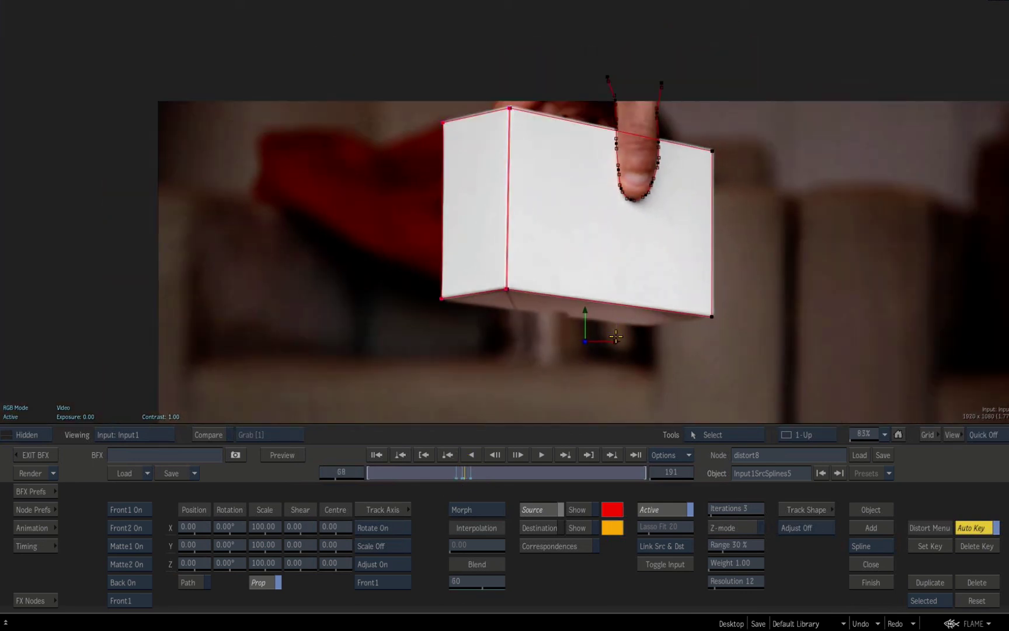
# Step: In the Distort schematic, link the side face's Input1SrcSplines5 to Input1SrcSplines6, and display the morph result over Input1
pyautogui.press('Escape')
pyautogui.moveTo(640, 366); pyautogui.dragTo(483, 349)
pyautogui.click(728, 435)
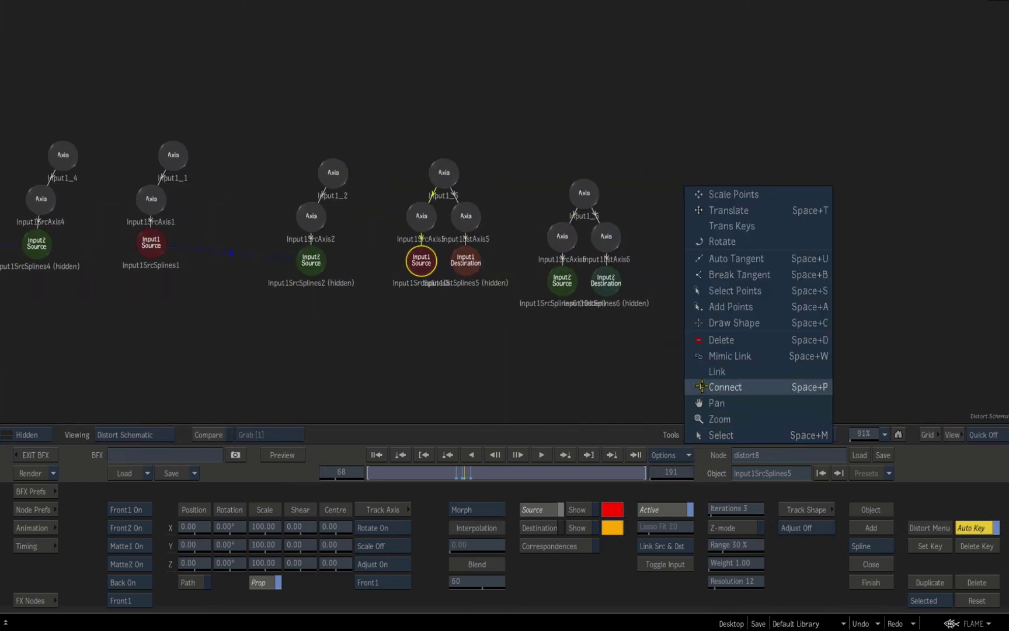
pyautogui.click(716, 371)
pyautogui.click(563, 283)
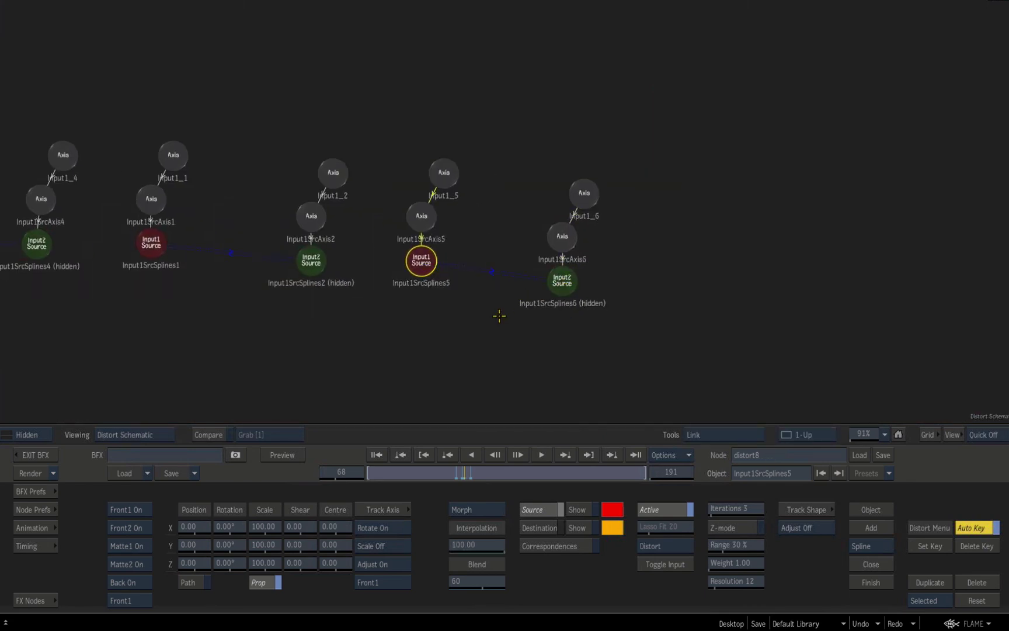
pyautogui.click(700, 434)
pyautogui.click(705, 494)
pyautogui.press('F4')
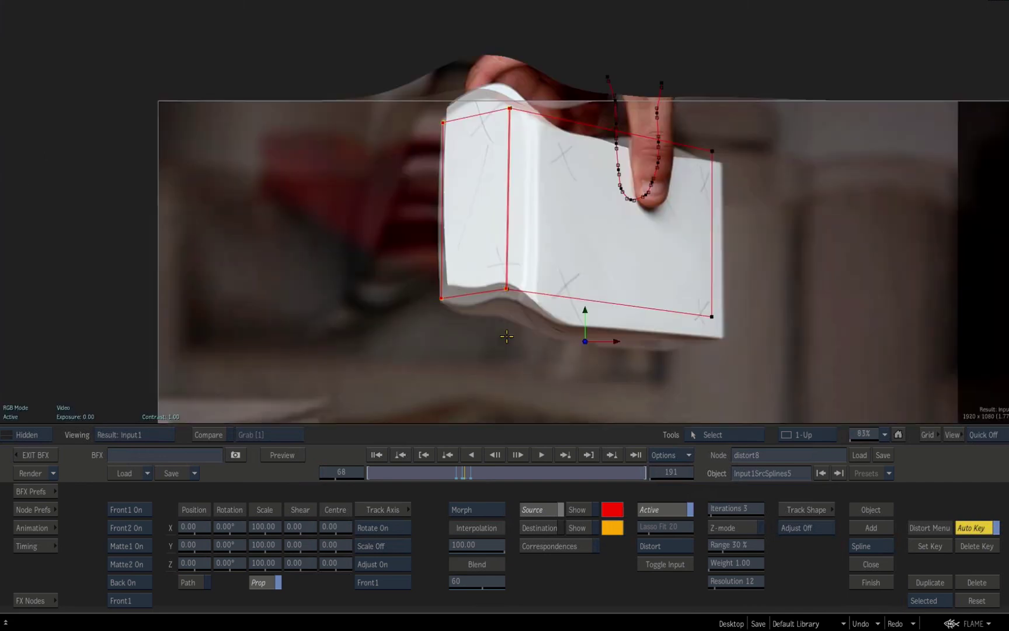
# Step: At frame 62, key the morph's Interpolation and Blend values at 0
pyautogui.moveTo(459, 380); pyautogui.dragTo(456, 383)
pyautogui.click(461, 472)
pyautogui.click(341, 472)
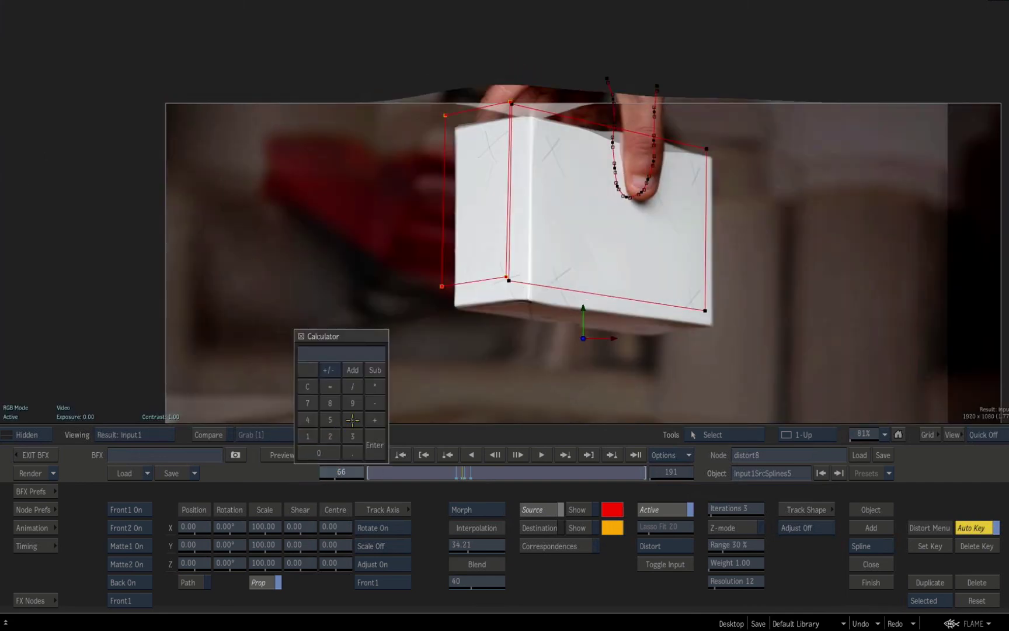
pyautogui.press('Return')
pyautogui.moveTo(468, 544); pyautogui.dragTo(149, 487)
pyautogui.moveTo(475, 575)
pyautogui.mouseDown()
pyautogui.moveTo(562, 586)
pyautogui.moveTo(514, 589)
pyautogui.mouseUp()
# Step: At frame 72, key the morph's Interpolation and Blend values at 100
pyautogui.click(342, 472)
pyautogui.click(309, 405)
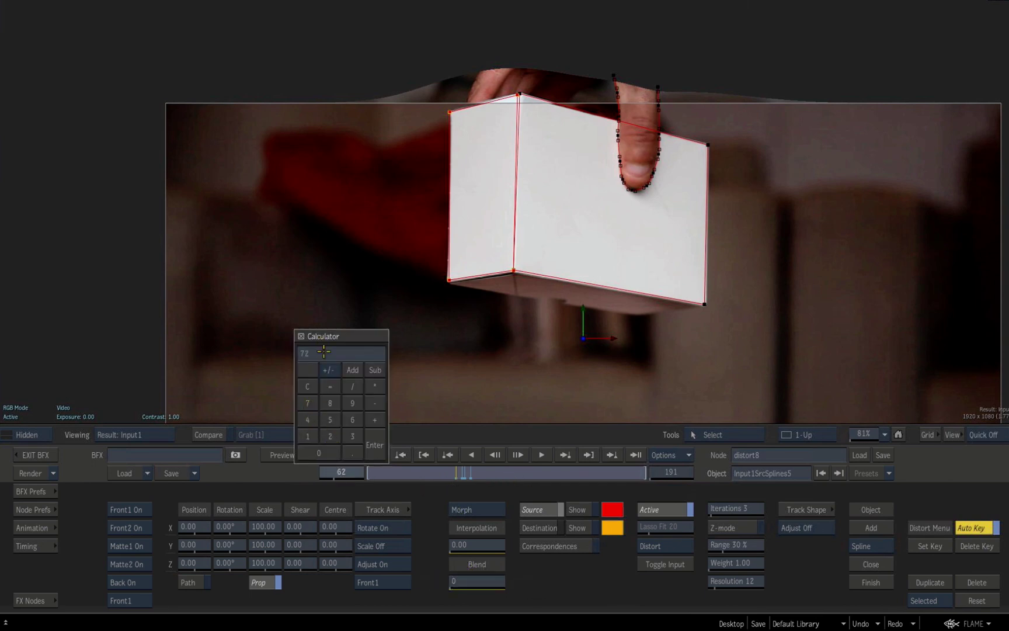
pyautogui.write('2')
pyautogui.press('Return')
pyautogui.moveTo(454, 543); pyautogui.dragTo(600, 550)
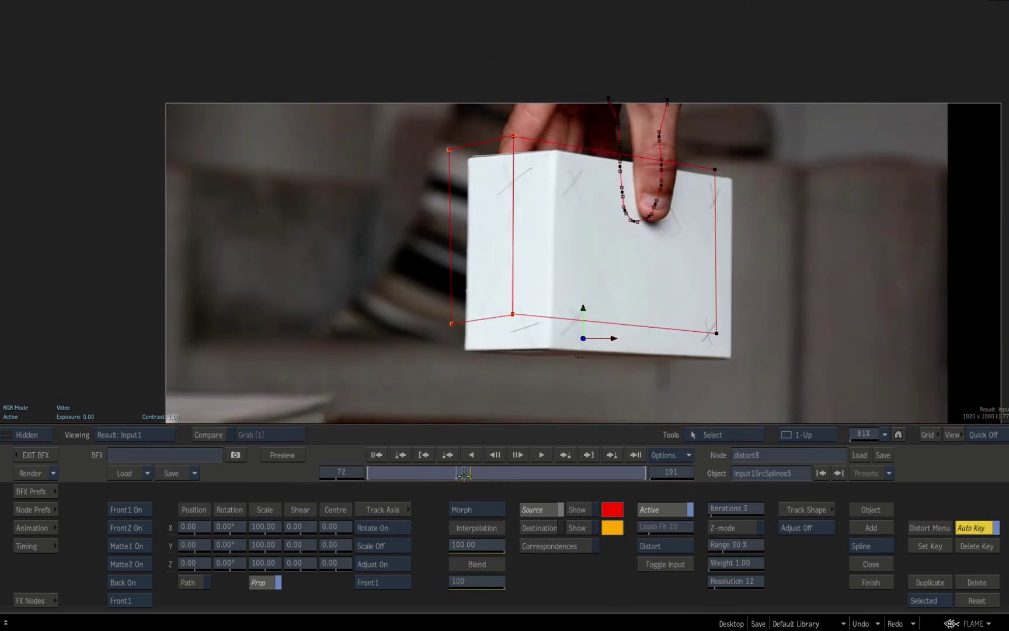
# Step: Scrub the result between frames 62 and 72 to examine the box edges and finger through the morph
pyautogui.moveTo(470, 470); pyautogui.dragTo(457, 471)
pyautogui.moveTo(541, 337); pyautogui.dragTo(514, 374)
pyautogui.moveTo(460, 476); pyautogui.dragTo(463, 474)
pyautogui.scroll(4, 475, 368)
pyautogui.scroll(2, 475, 369)
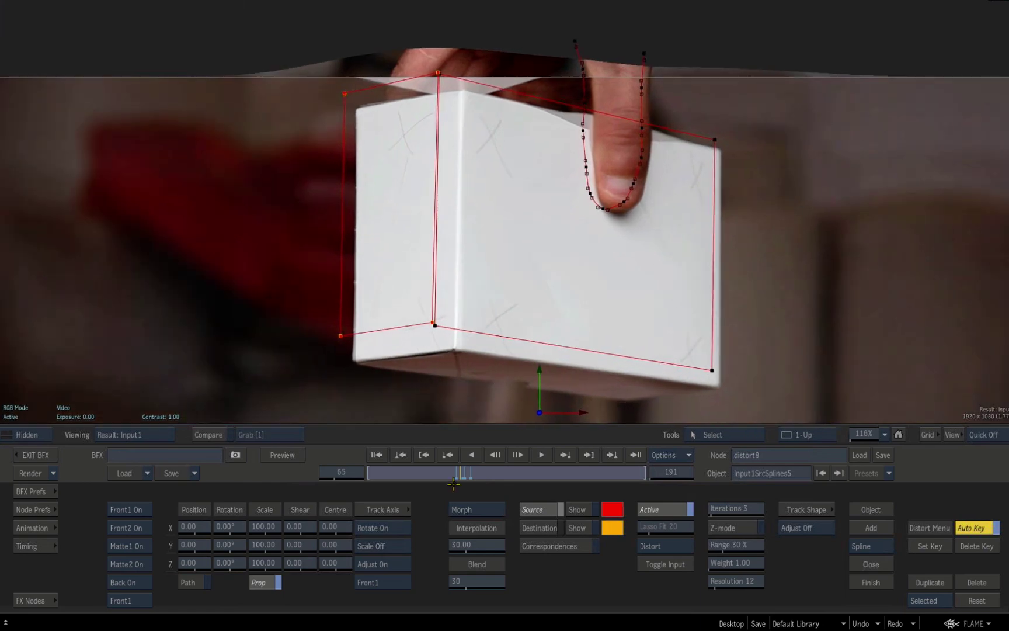
pyautogui.moveTo(467, 481); pyautogui.dragTo(461, 474)
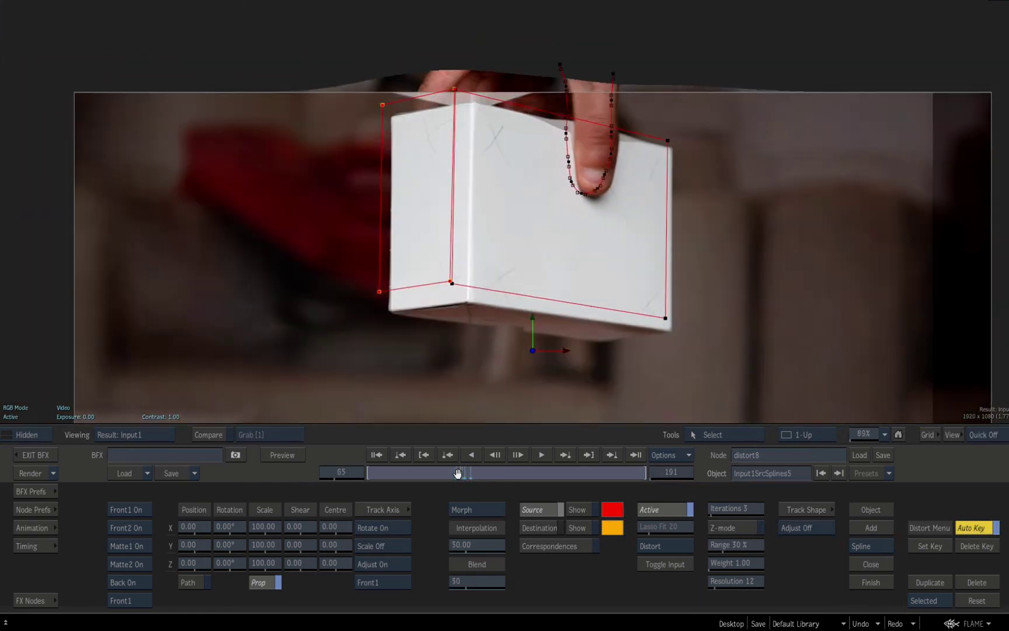